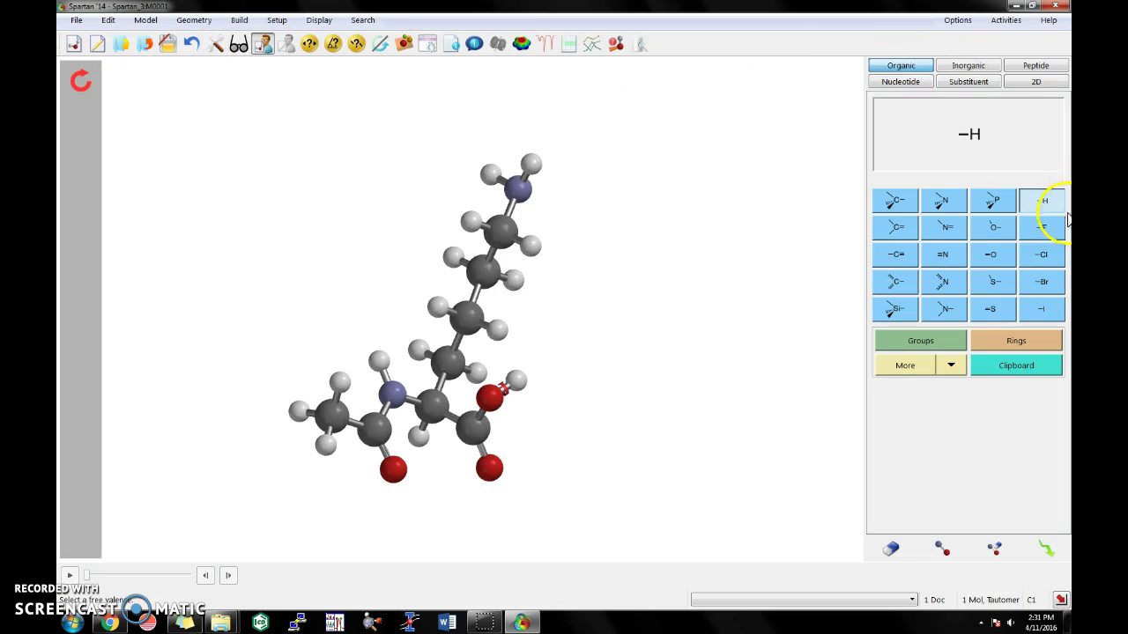
# Step: Bond a third hydrogen to the side-chain nitrogen to form NH3, then minimize the structure
pyautogui.click(565, 183)
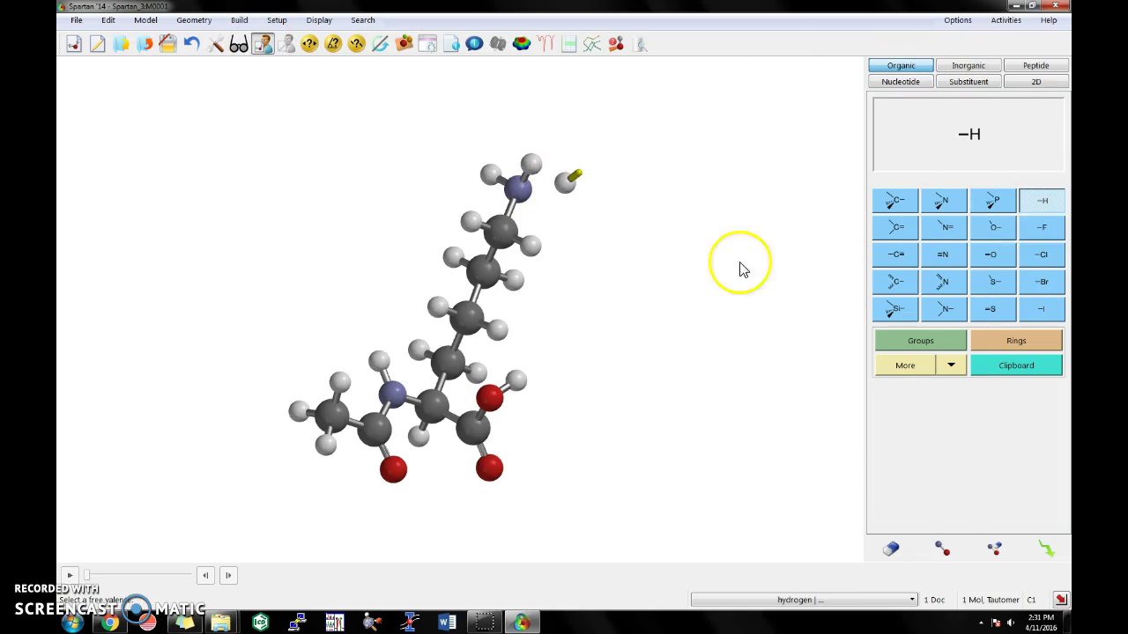
pyautogui.click(942, 548)
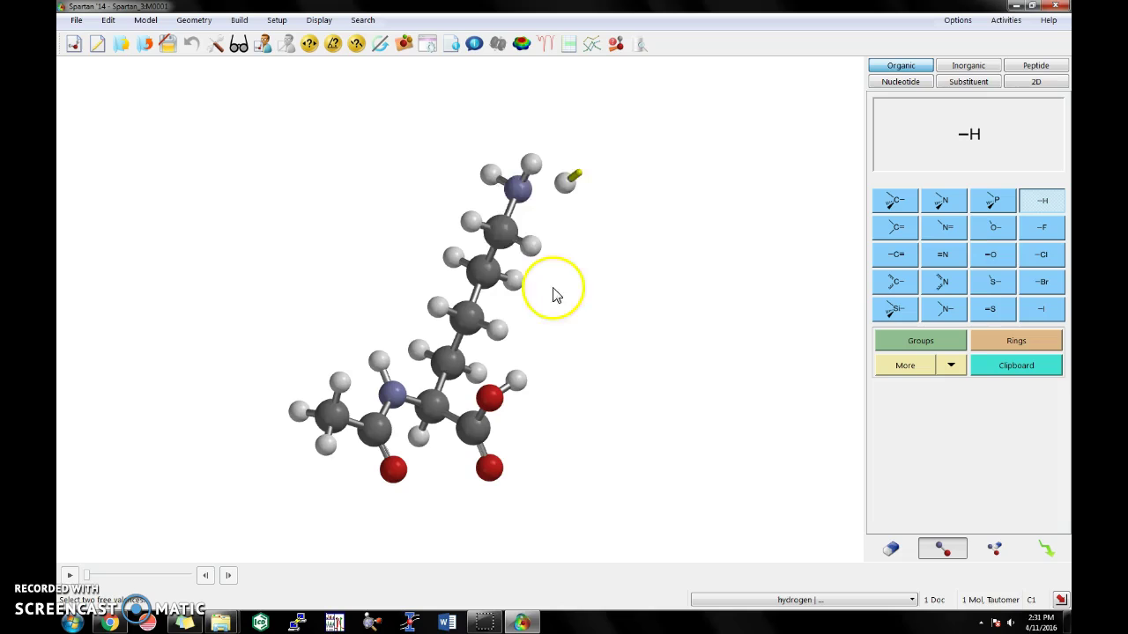
pyautogui.click(576, 177)
pyautogui.click(520, 189)
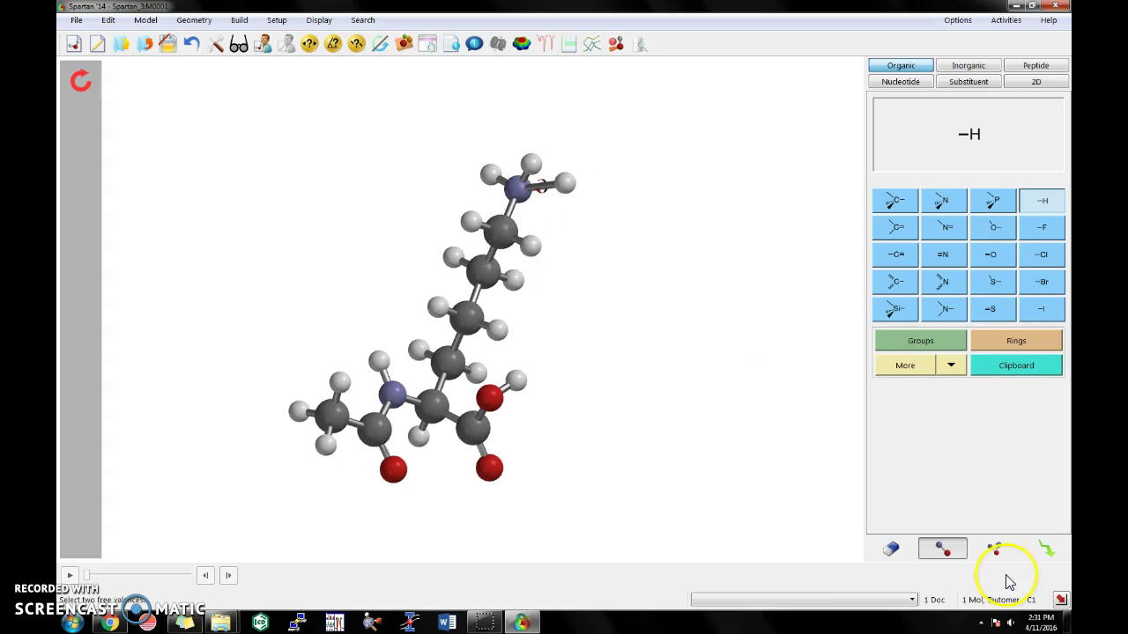
pyautogui.click(1045, 553)
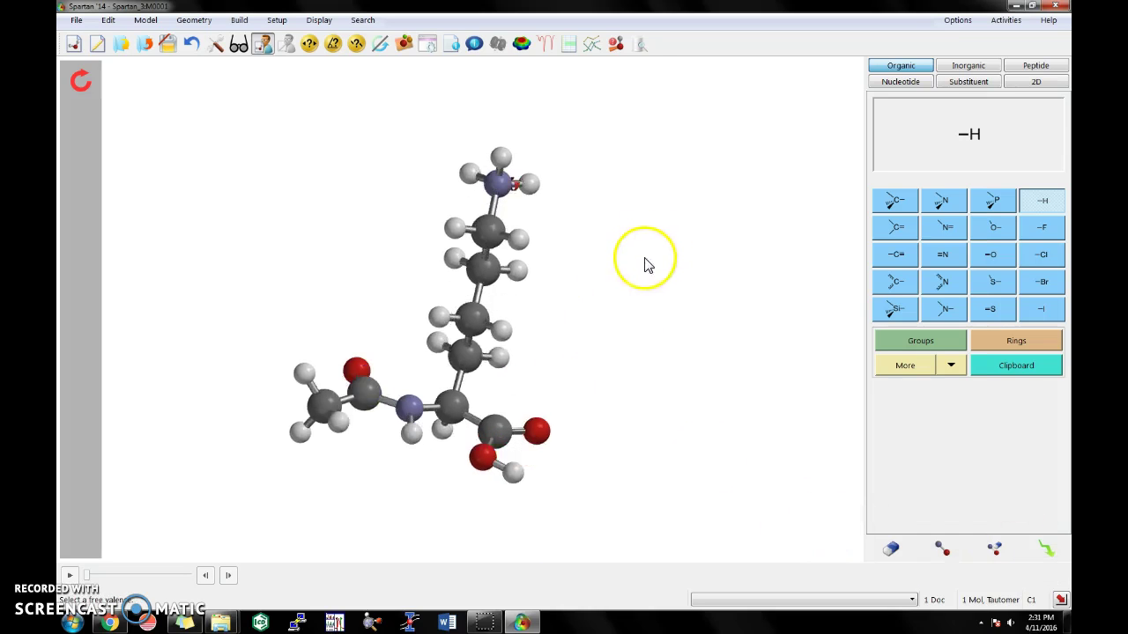
pyautogui.moveTo(648, 264); pyautogui.dragTo(596, 244)
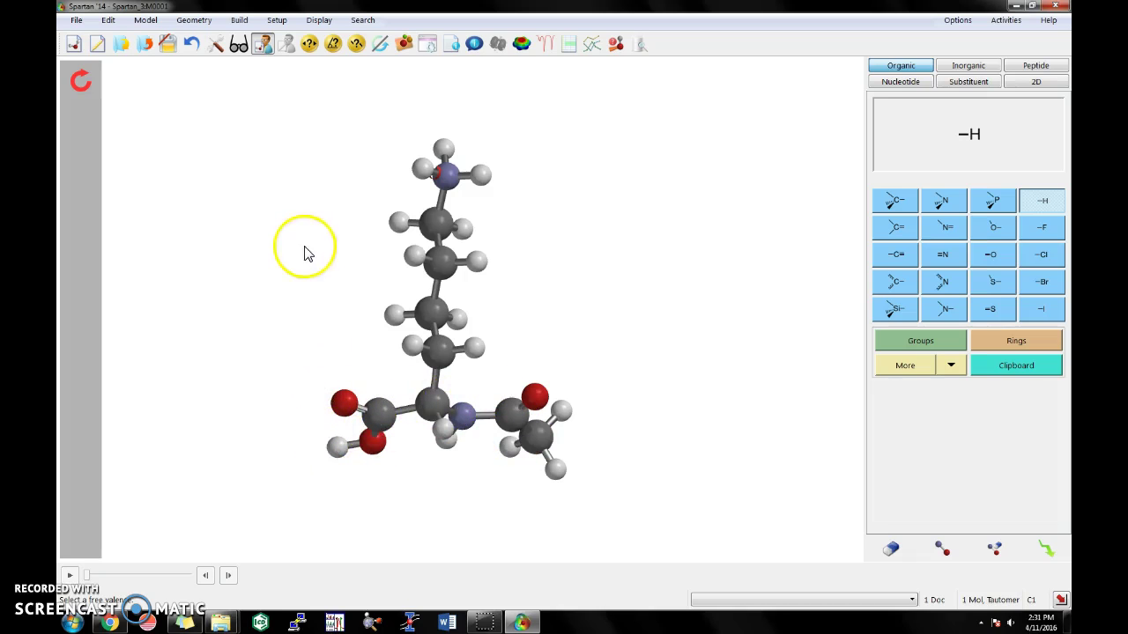
# Step: Choose a Conformer Distribution calculation using MMFF molecular mechanics
pyautogui.click(275, 21)
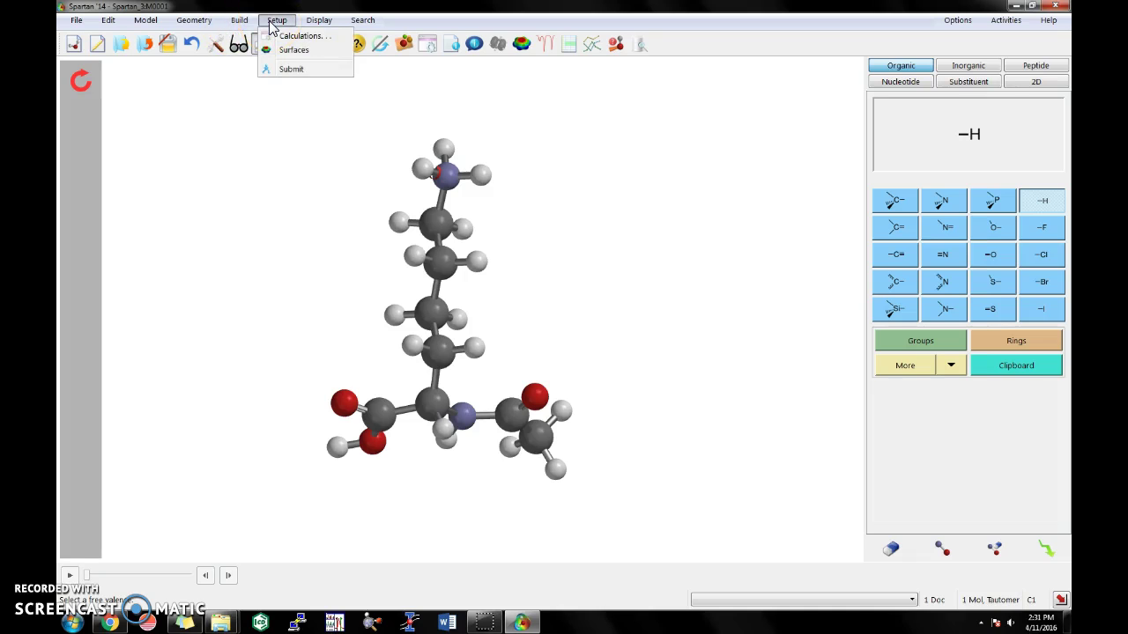
pyautogui.click(290, 40)
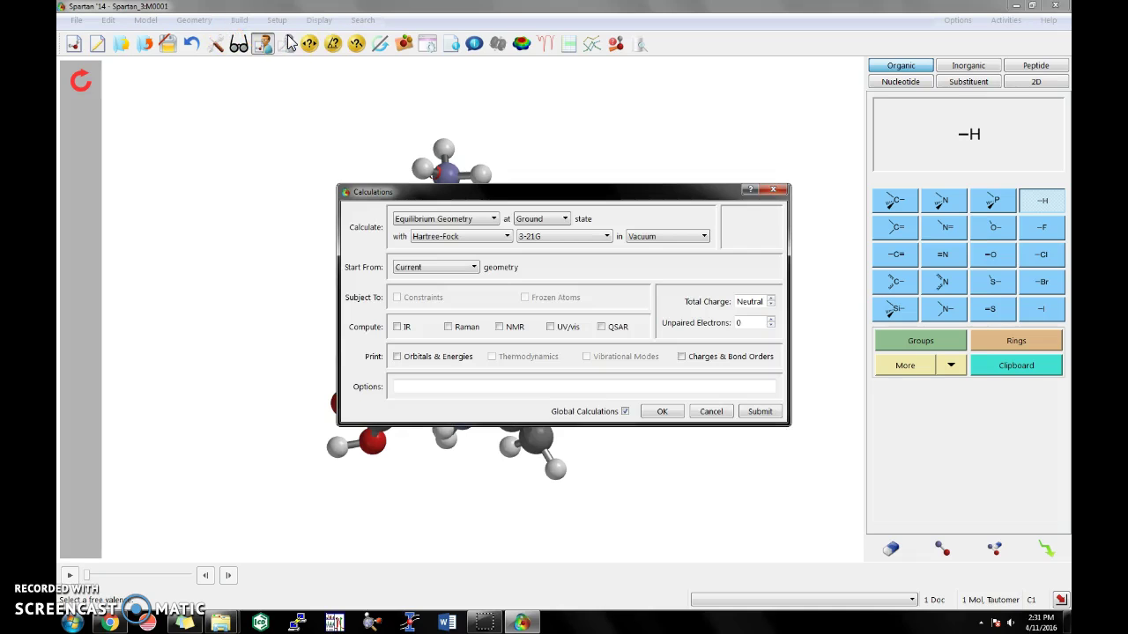
pyautogui.click(491, 220)
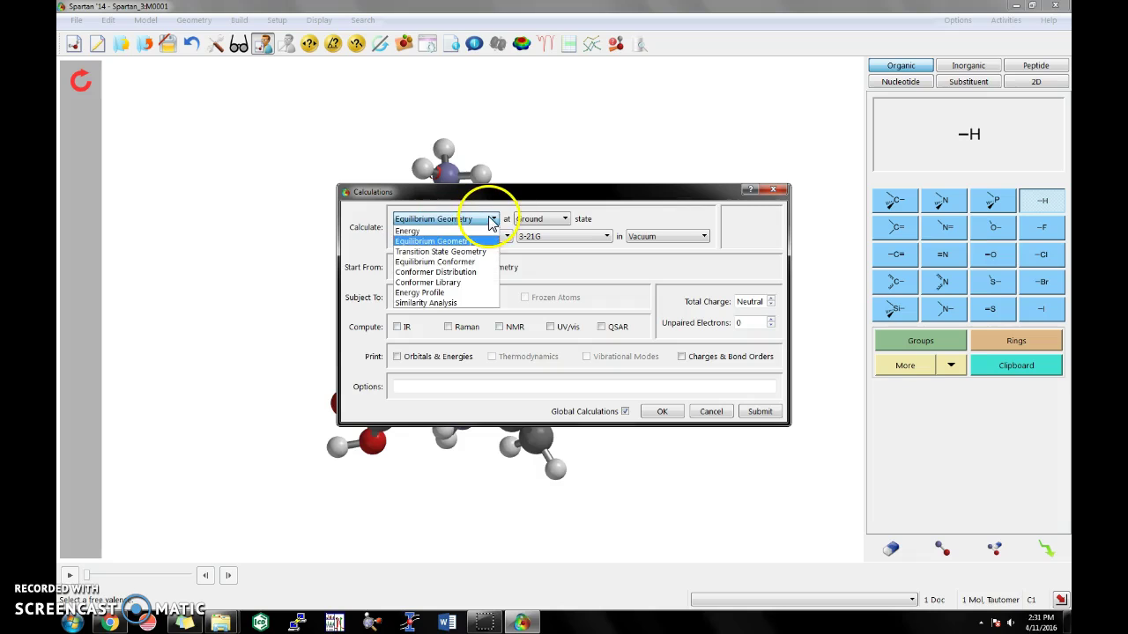
pyautogui.click(471, 274)
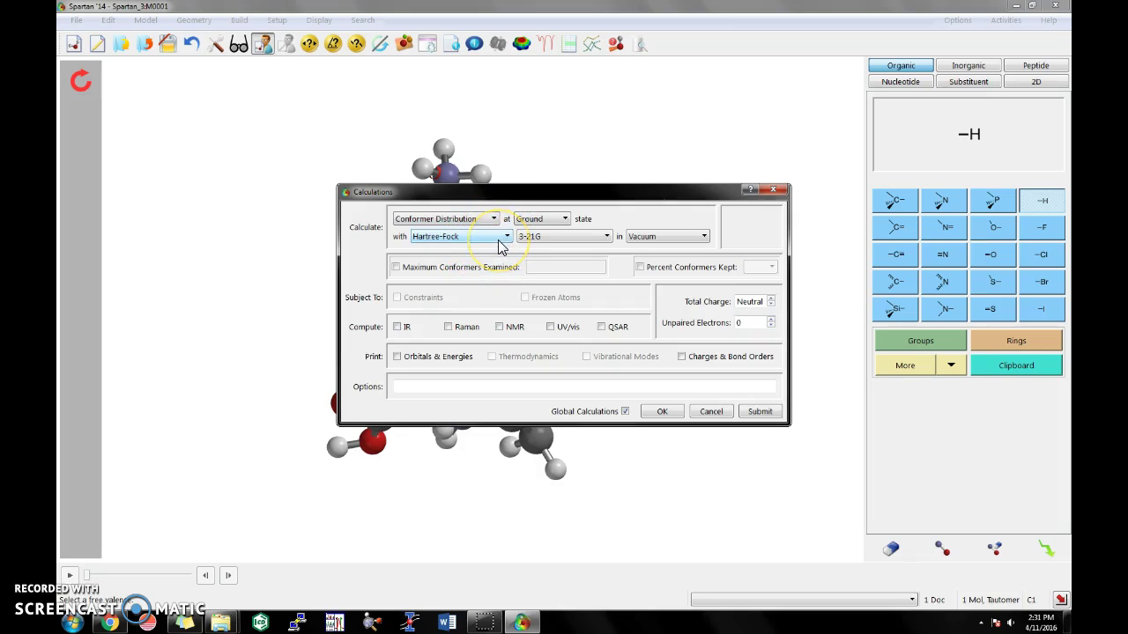
pyautogui.click(498, 246)
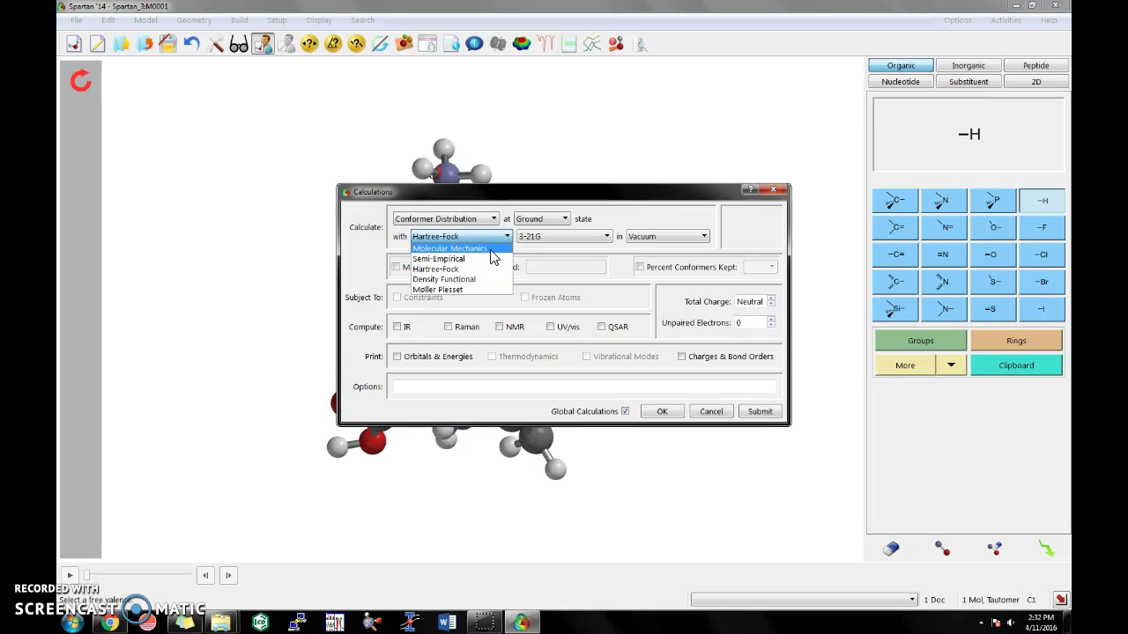
pyautogui.click(492, 250)
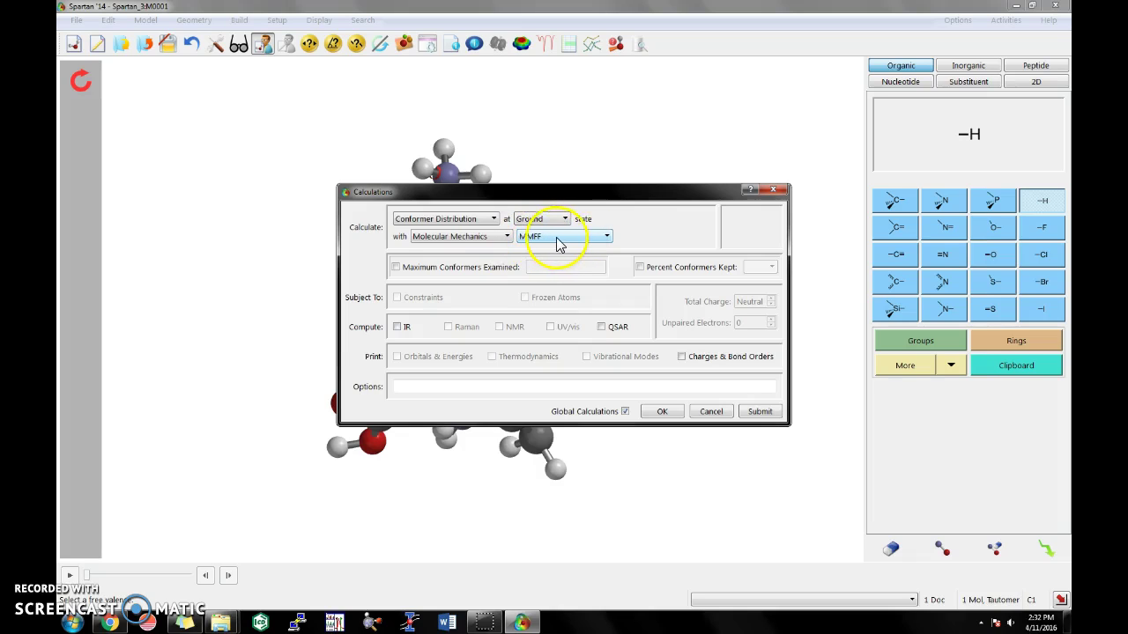
# Step: Examine up to 1000000 conformers and keep 100.0 percent of them
pyautogui.click(396, 267)
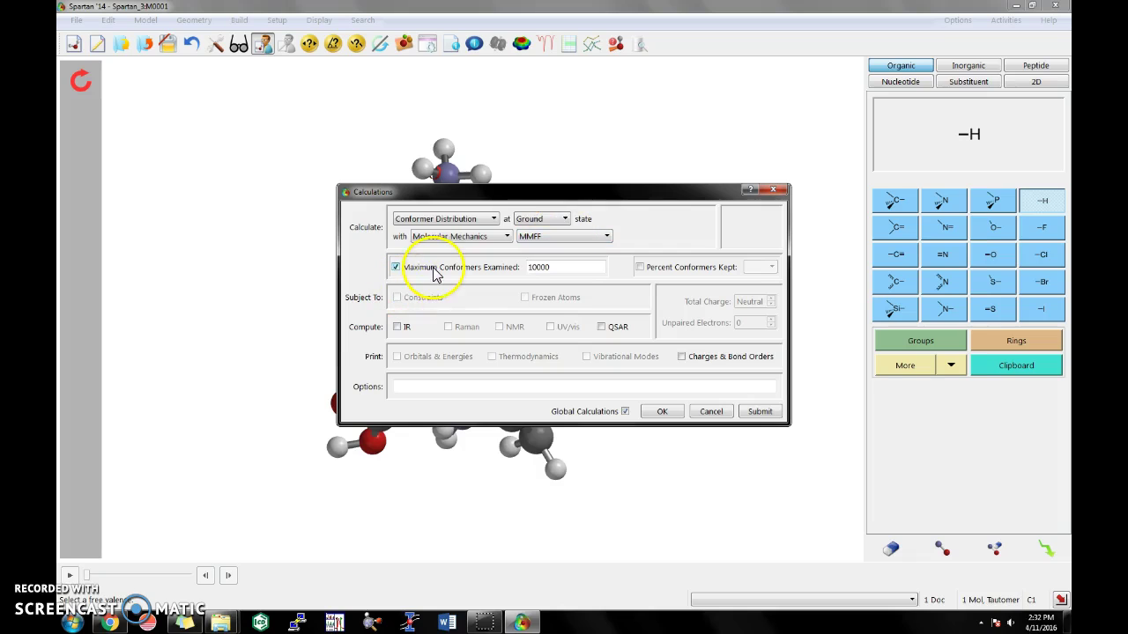
pyautogui.click(576, 265)
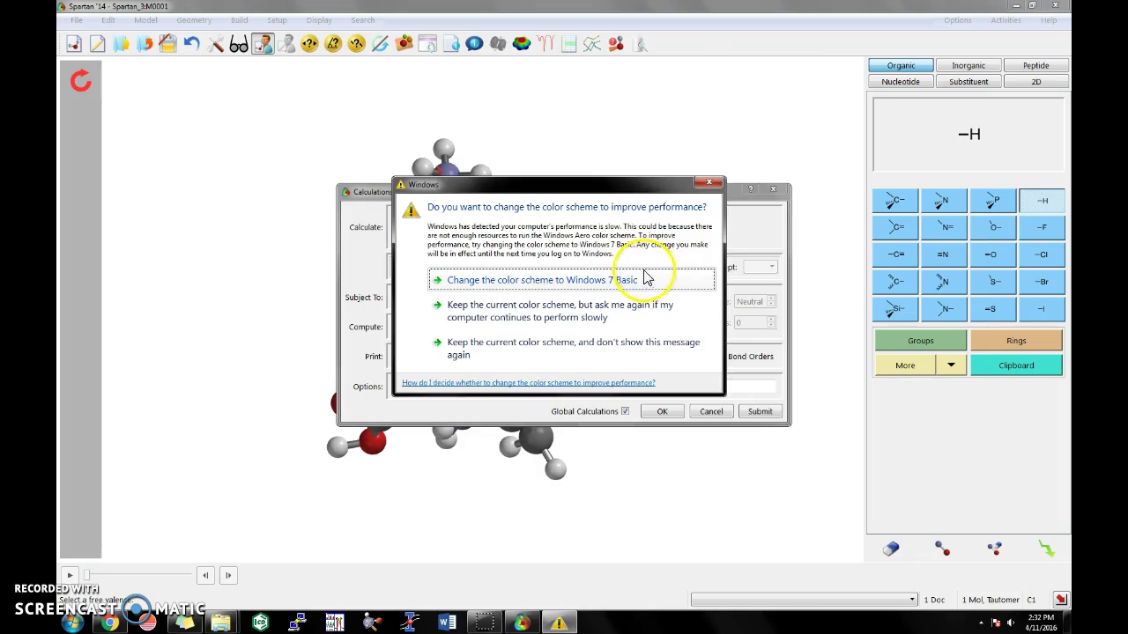
pyautogui.click(710, 183)
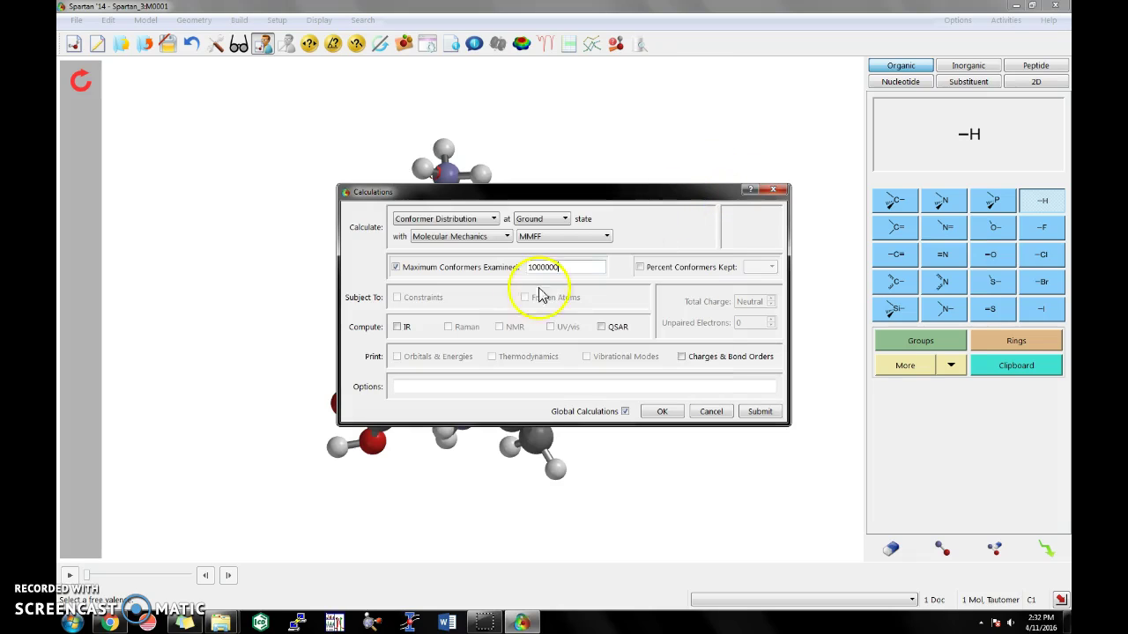
pyautogui.click(641, 267)
pyautogui.click(772, 268)
pyautogui.click(772, 268)
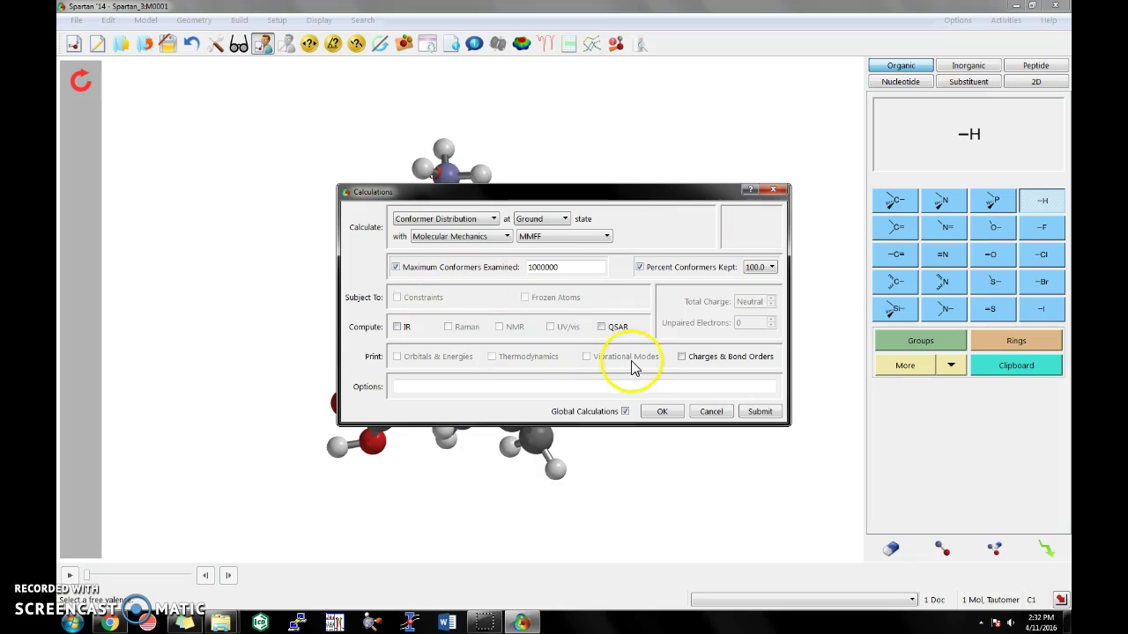
# Step: Submit the job and create a new LysineH+ folder under Calculation Results
pyautogui.click(761, 411)
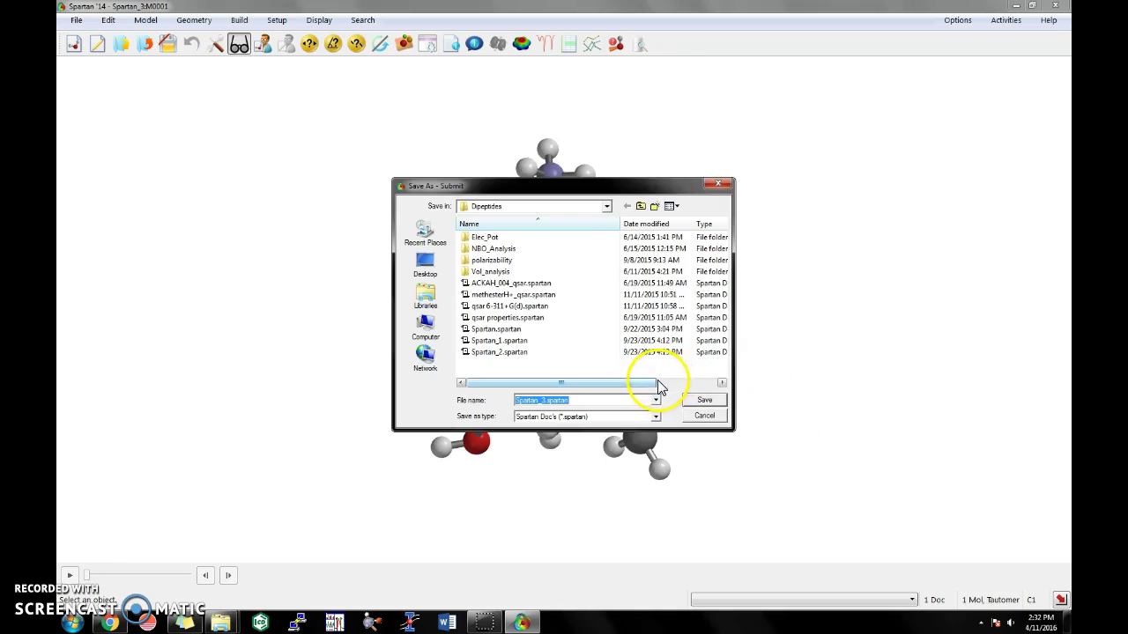
pyautogui.click(641, 206)
pyautogui.click(654, 206)
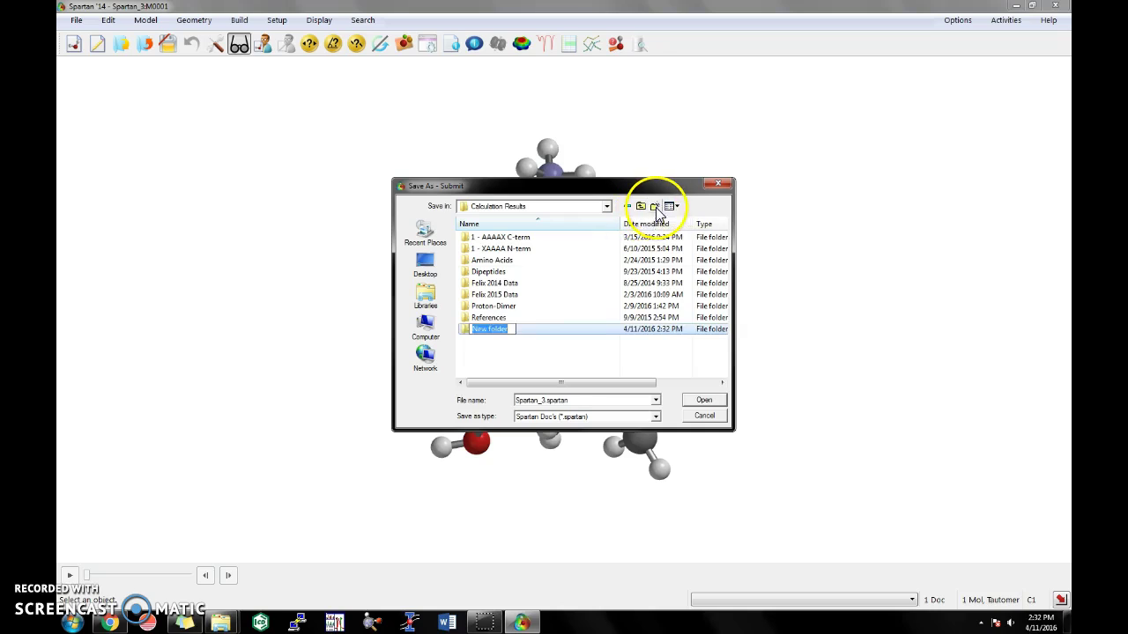
pyautogui.write('LysineH')
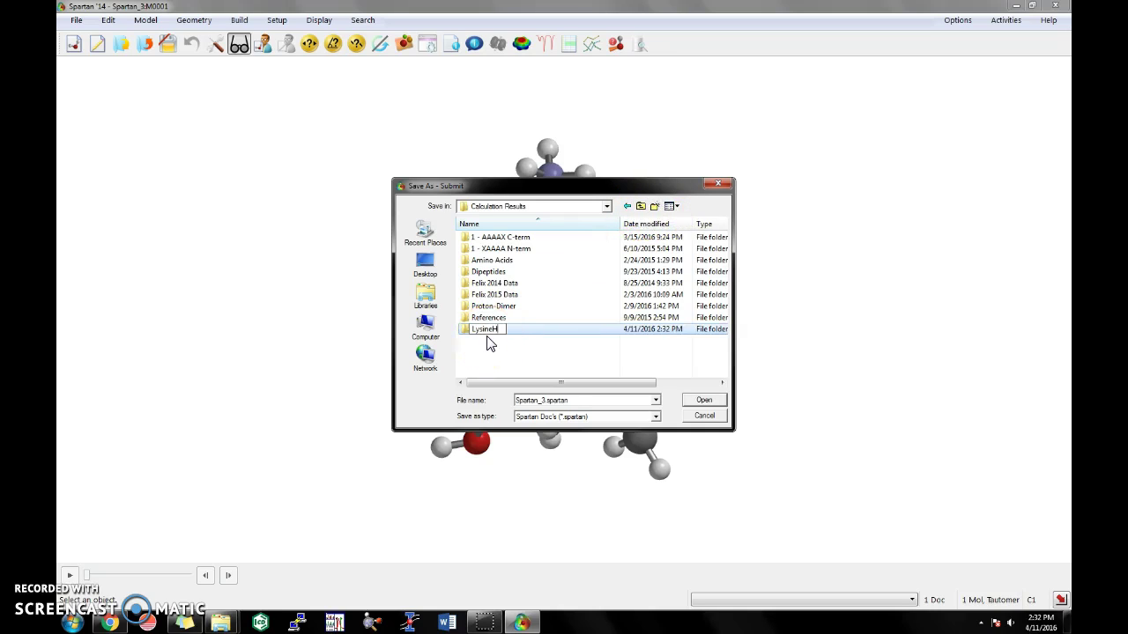
pyautogui.write('+')
pyautogui.click(488, 333)
pyautogui.doubleClick(486, 329)
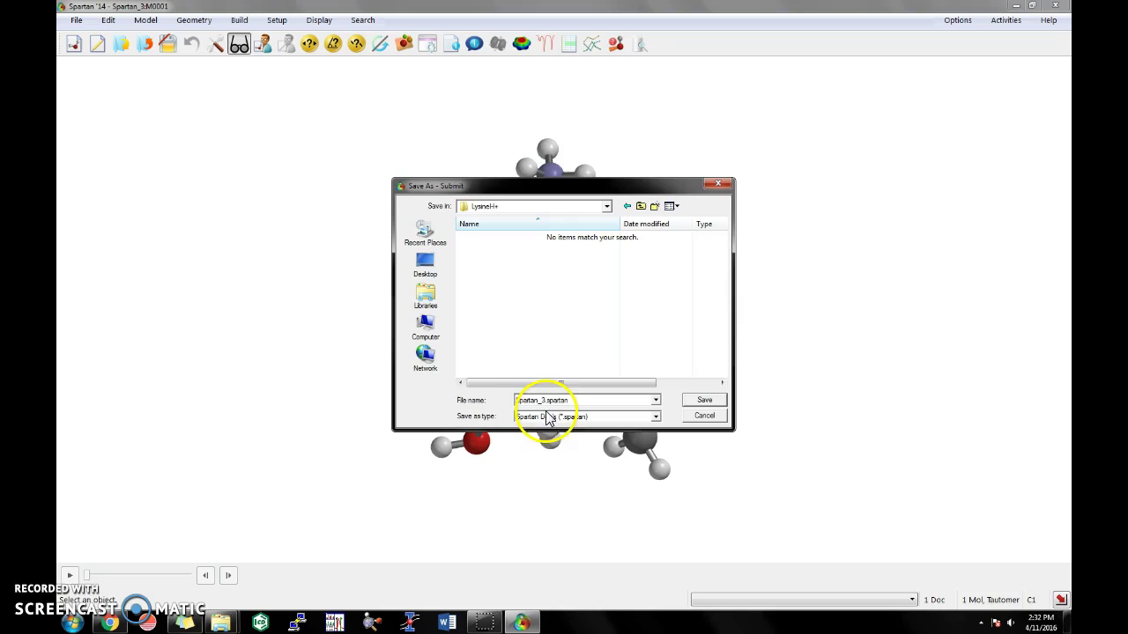
# Step: Save the job as LysineH+.spartan in that folder and confirm the calculation started
pyautogui.doubleClick(547, 401)
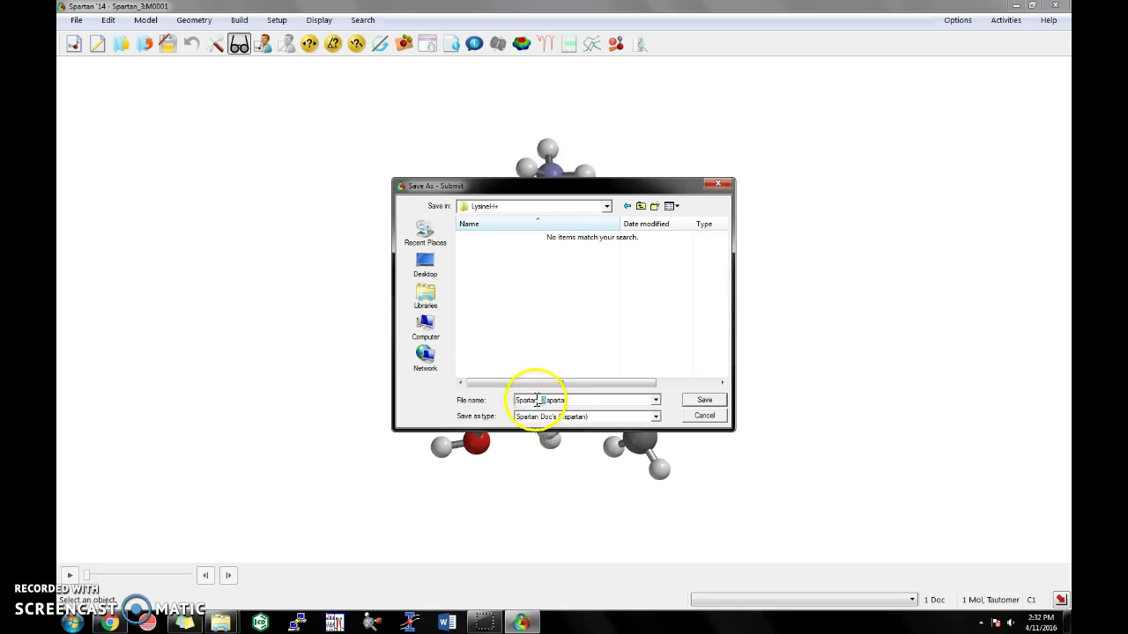
pyautogui.write('LysineH+')
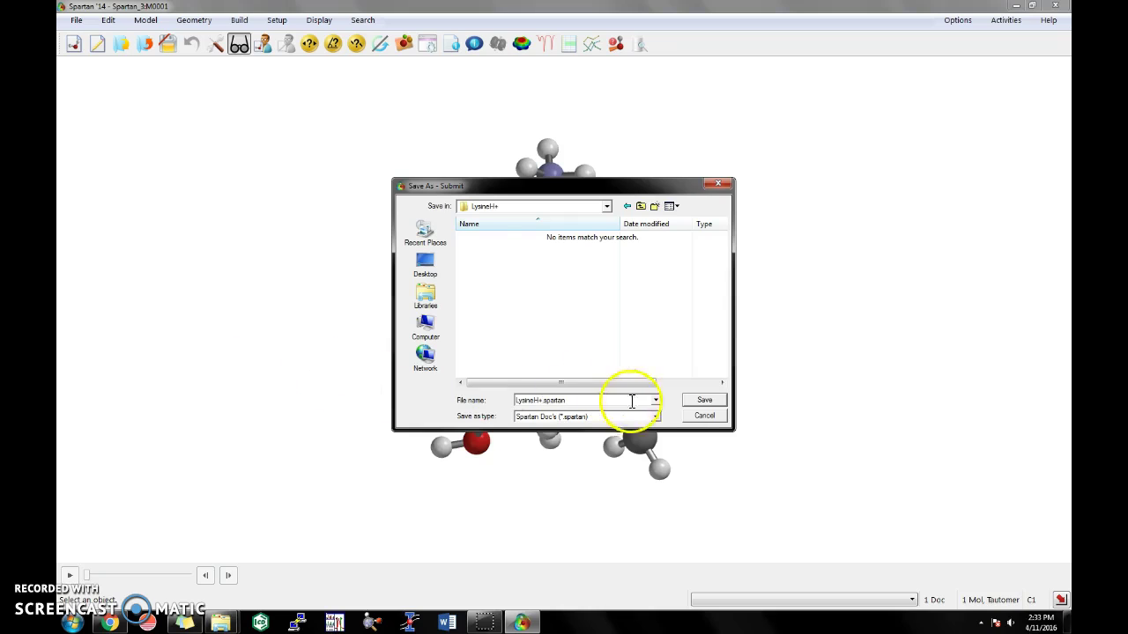
pyautogui.click(702, 401)
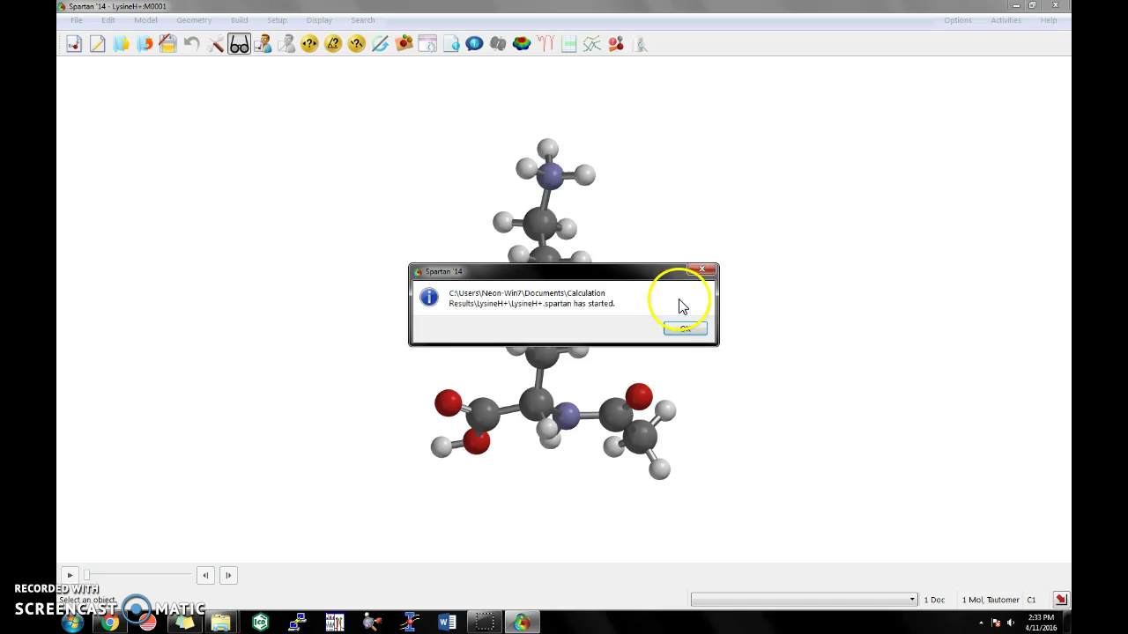
pyautogui.click(686, 331)
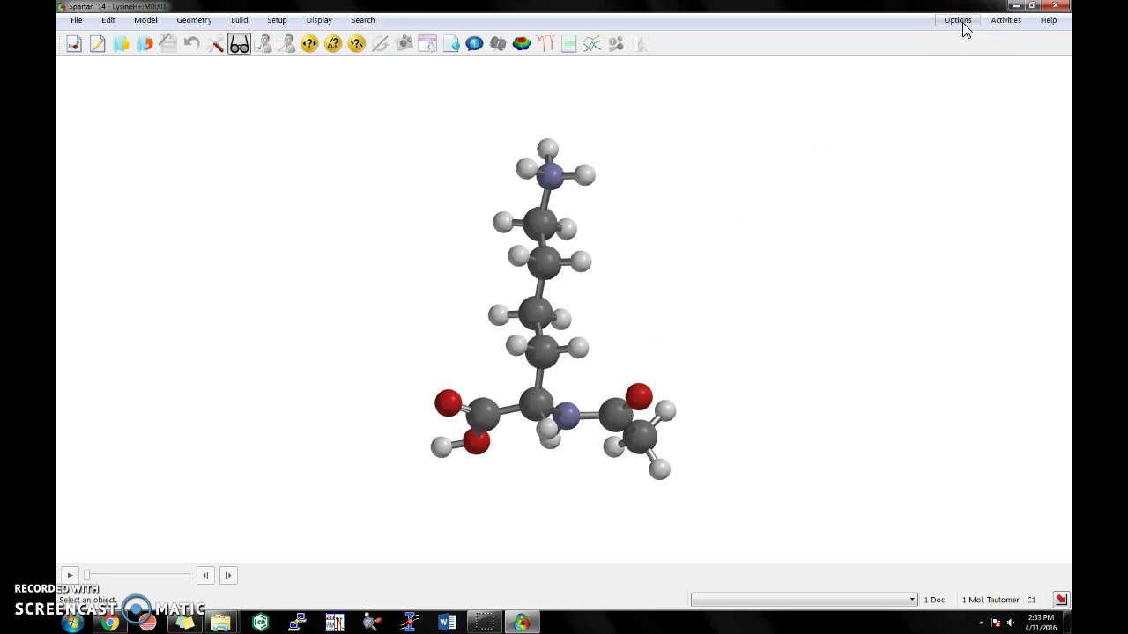
# Step: Watch the LysineH+ job in the Local Monitor until it finishes, then close the monitor
pyautogui.click(958, 21)
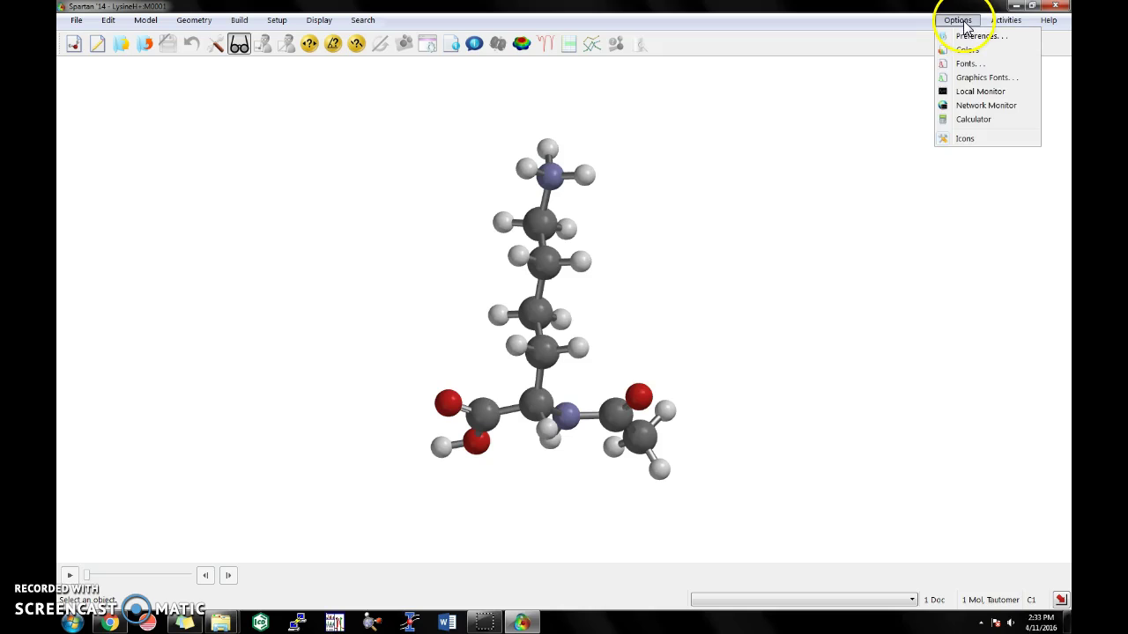
pyautogui.click(957, 91)
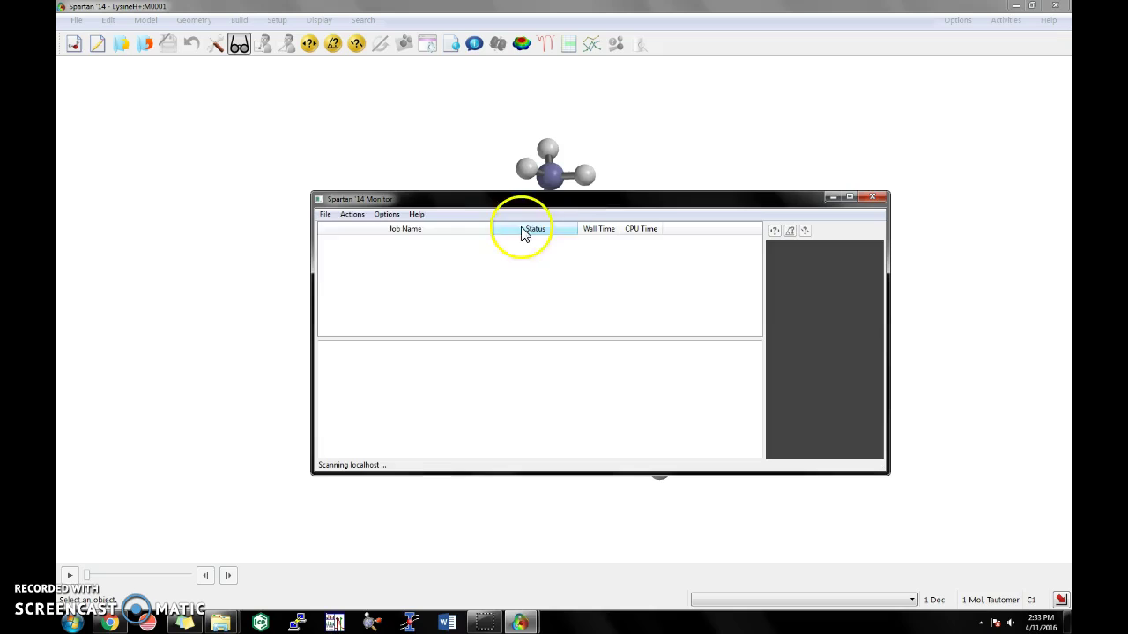
pyautogui.click(437, 249)
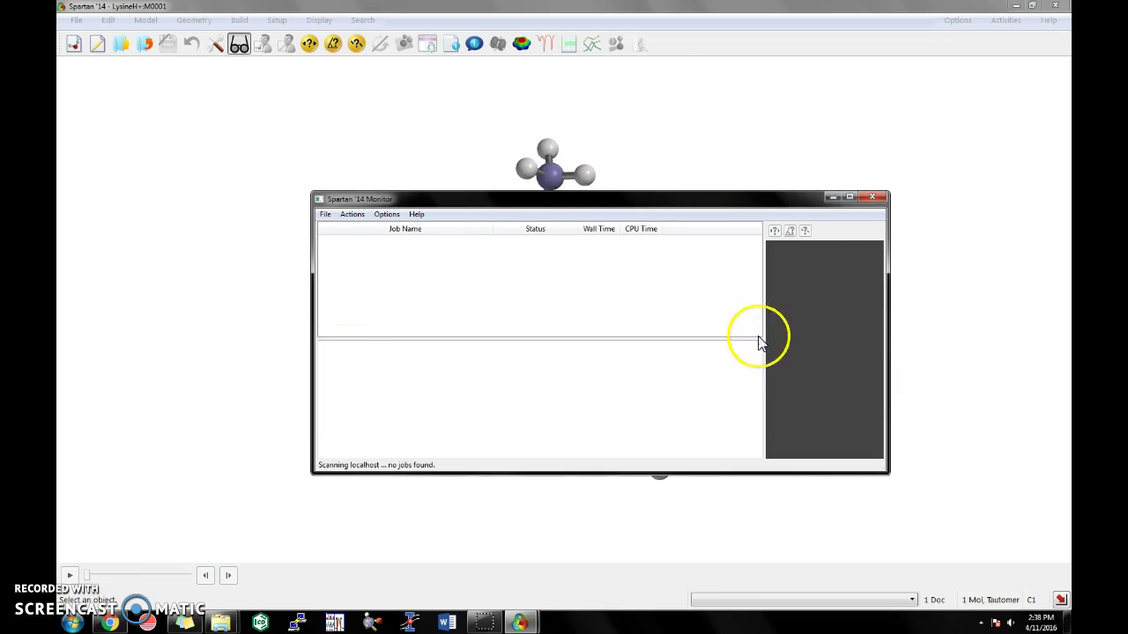
pyautogui.click(877, 199)
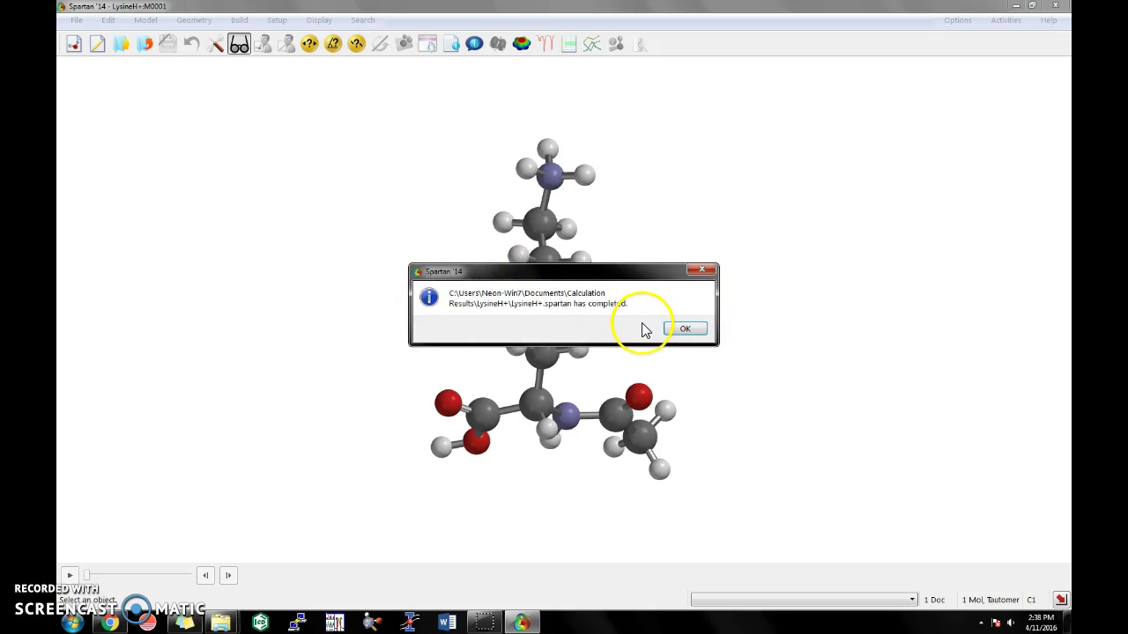
# Step: Open the conformer results document and step through the conformers from M0002 onward
pyautogui.click(686, 331)
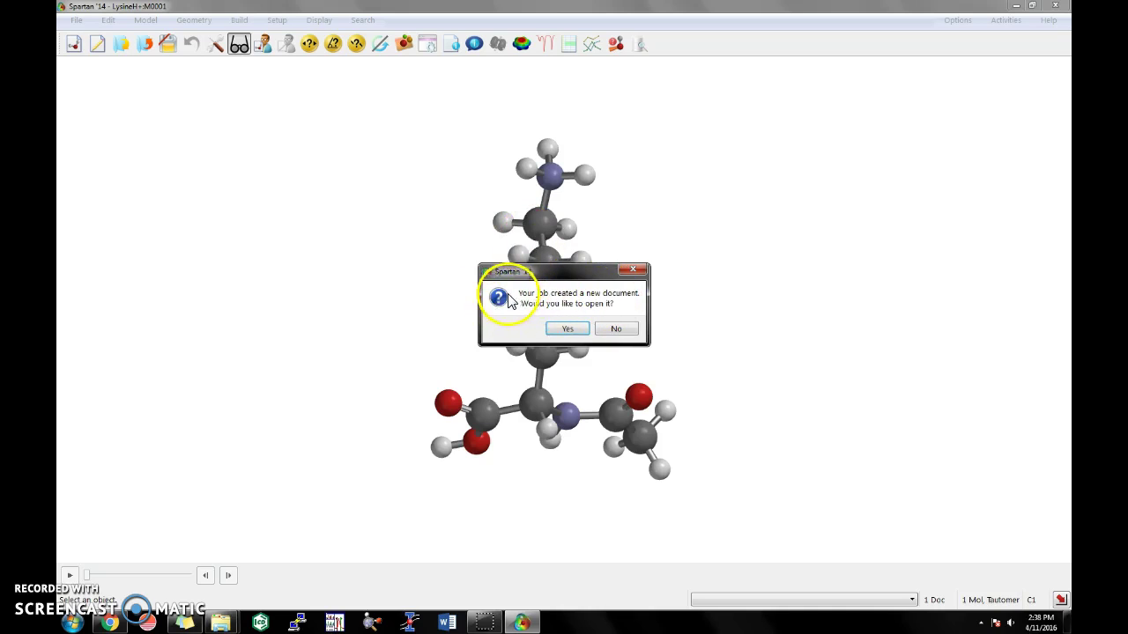
pyautogui.click(568, 332)
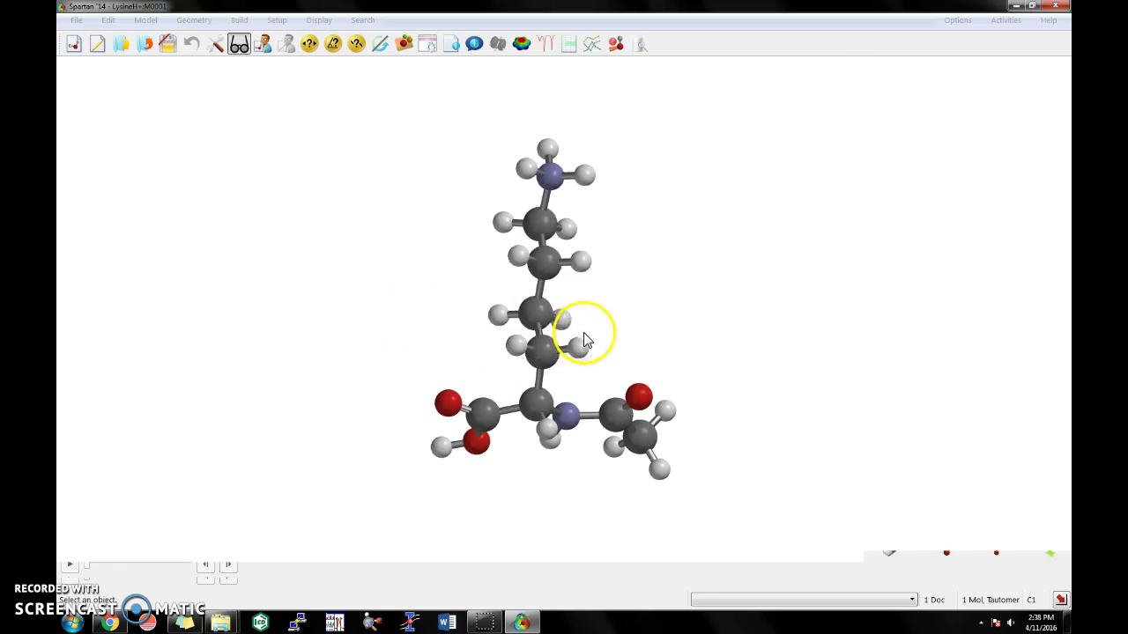
pyautogui.moveTo(580, 453); pyautogui.dragTo(614, 327)
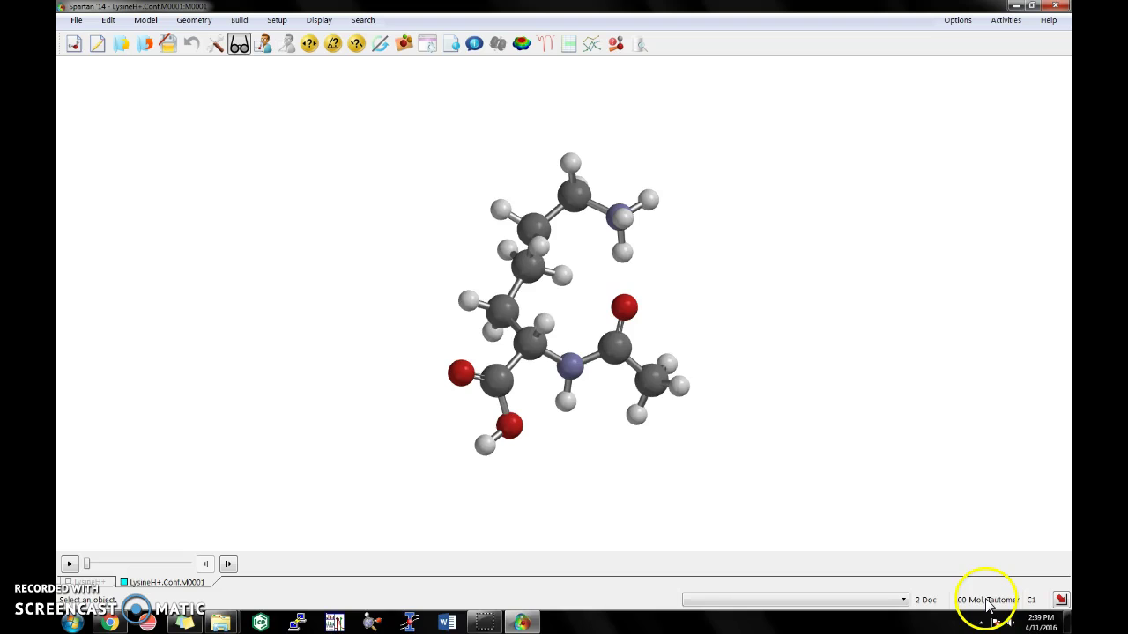
pyautogui.click(229, 565)
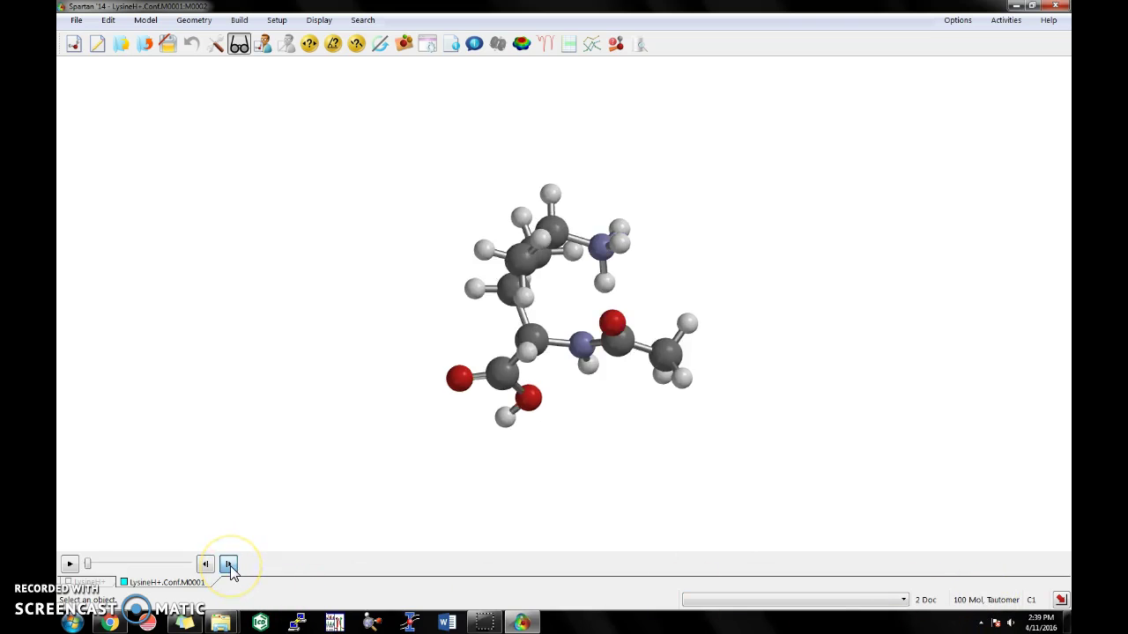
pyautogui.click(228, 565)
pyautogui.click(229, 565)
pyautogui.click(228, 565)
pyautogui.click(229, 565)
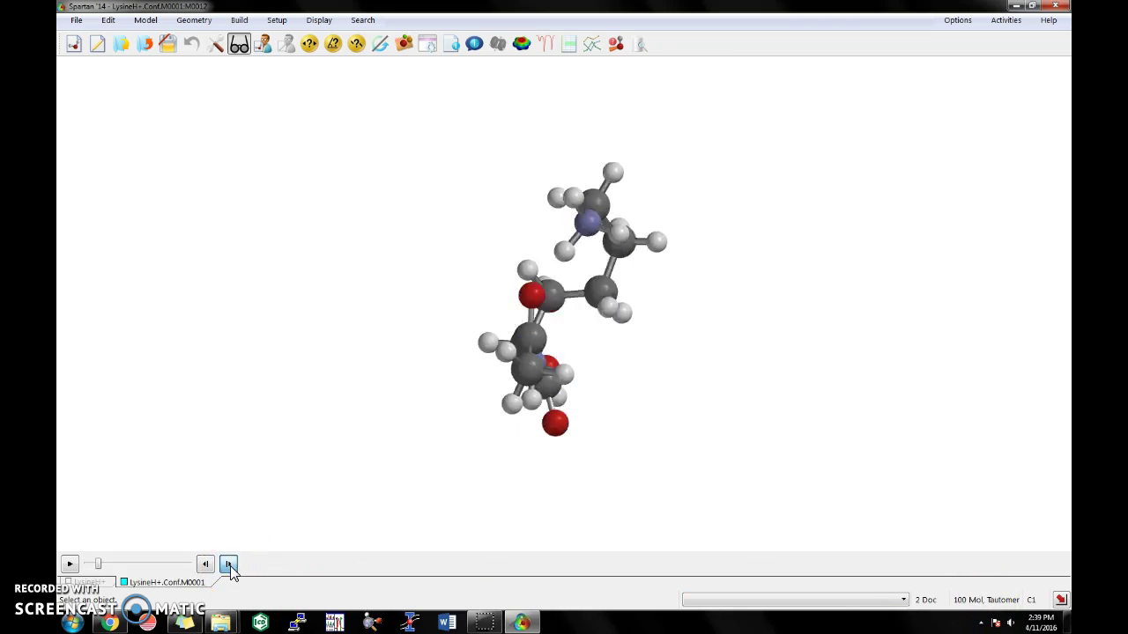
pyautogui.click(228, 565)
pyautogui.click(228, 565)
pyautogui.click(229, 564)
pyautogui.click(228, 565)
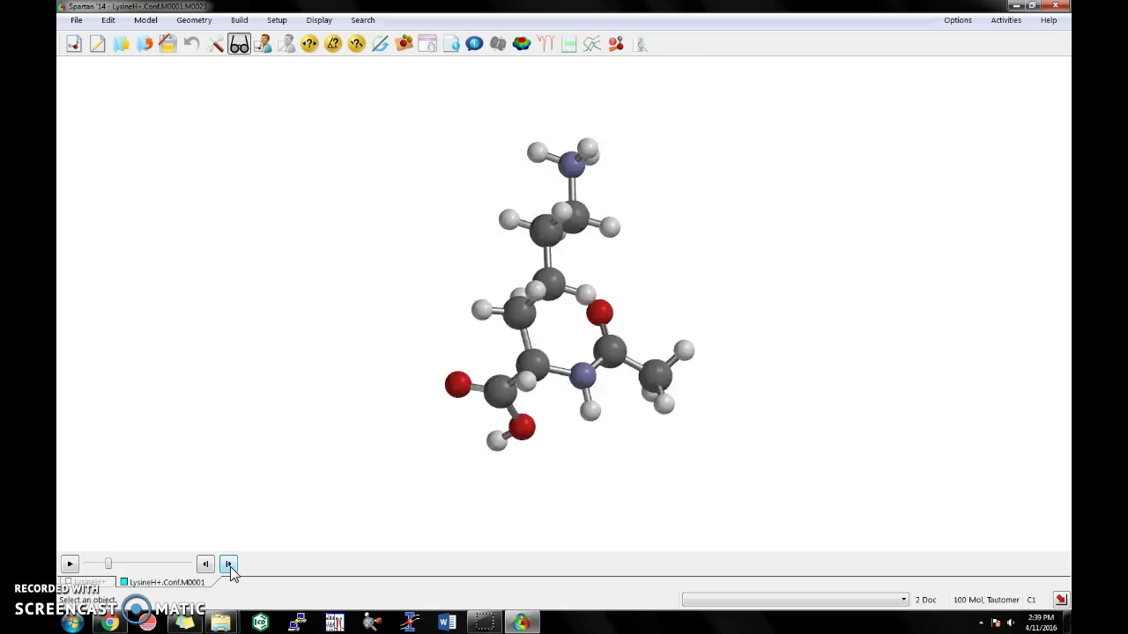
pyautogui.click(228, 564)
pyautogui.click(228, 565)
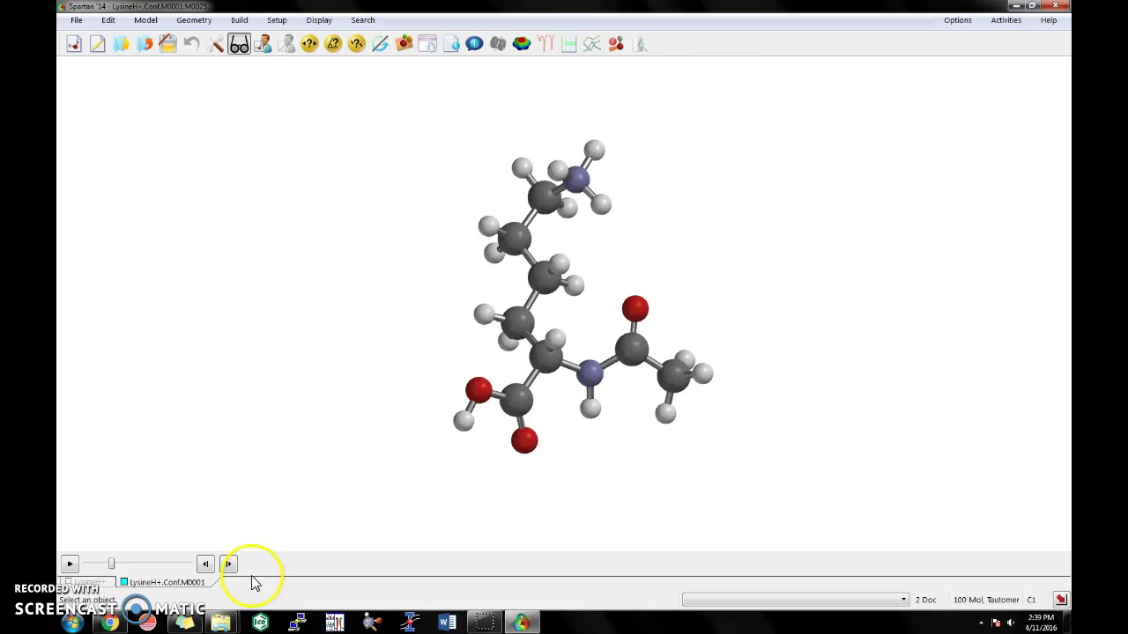
# Step: Show the spreadsheet of conformers M0001–M0100 and display conformer M0001
pyautogui.click(569, 45)
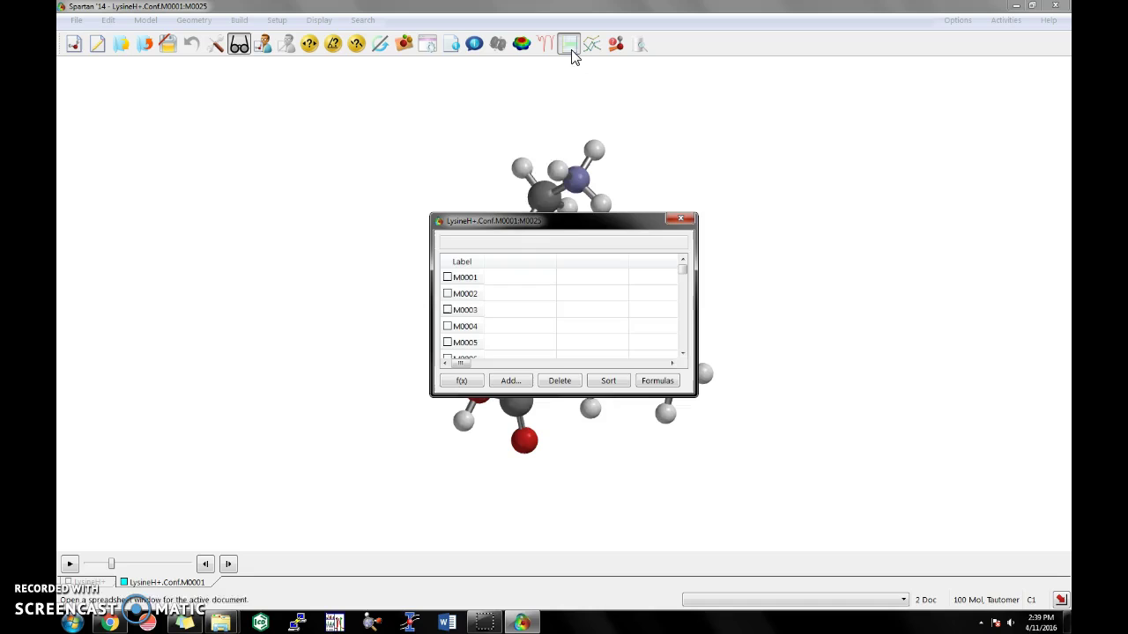
pyautogui.moveTo(549, 222); pyautogui.dragTo(845, 173)
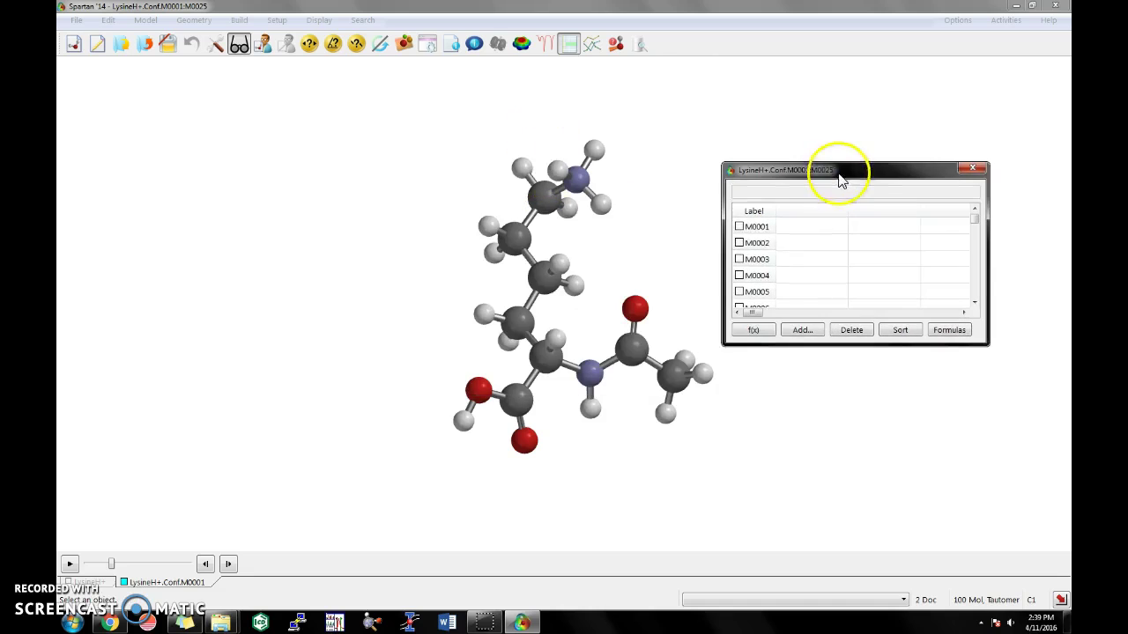
pyautogui.click(757, 228)
pyautogui.moveTo(976, 220)
pyautogui.mouseDown()
pyautogui.moveTo(977, 291)
pyautogui.moveTo(976, 211)
pyautogui.mouseUp()
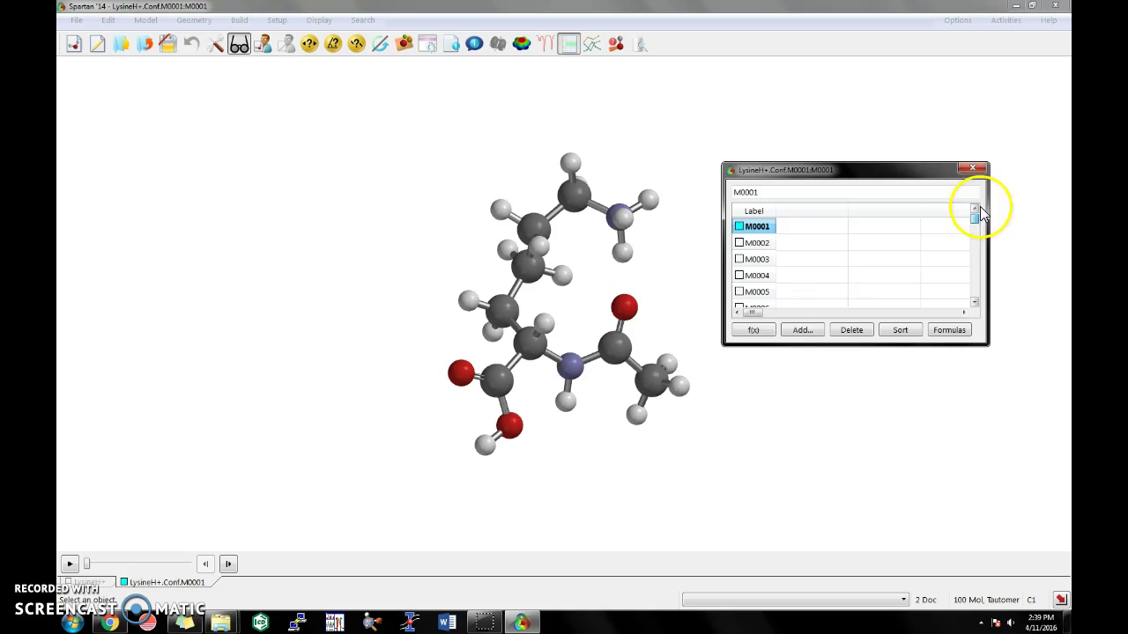
# Step: Add an E (kJ/mol) energy column to the conformer spreadsheet
pyautogui.click(801, 331)
pyautogui.click(777, 202)
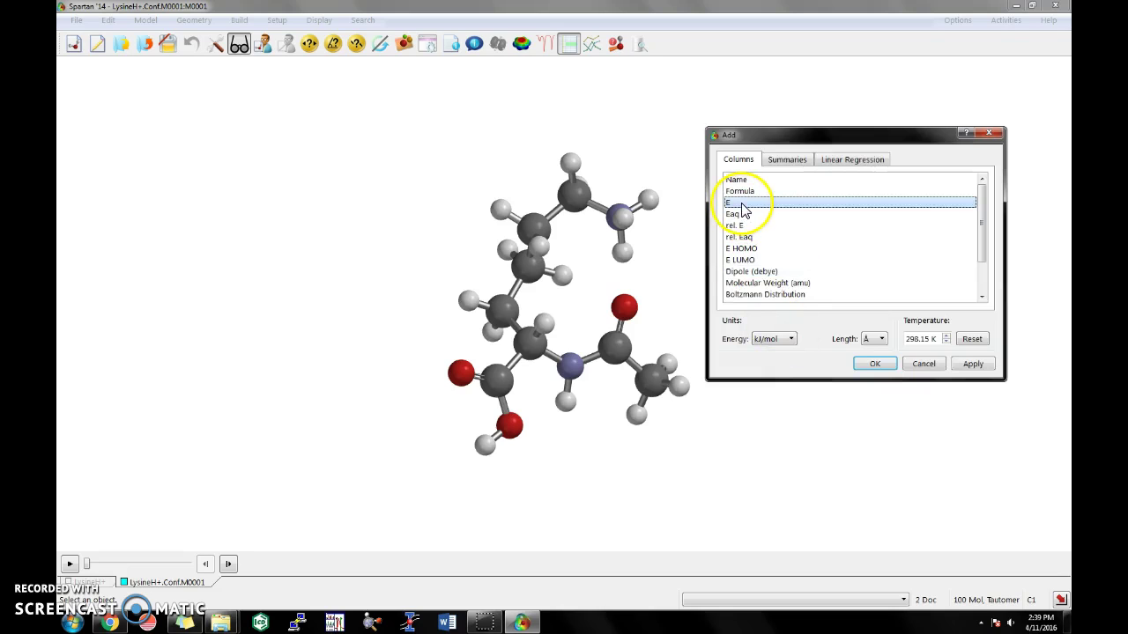
pyautogui.click(875, 364)
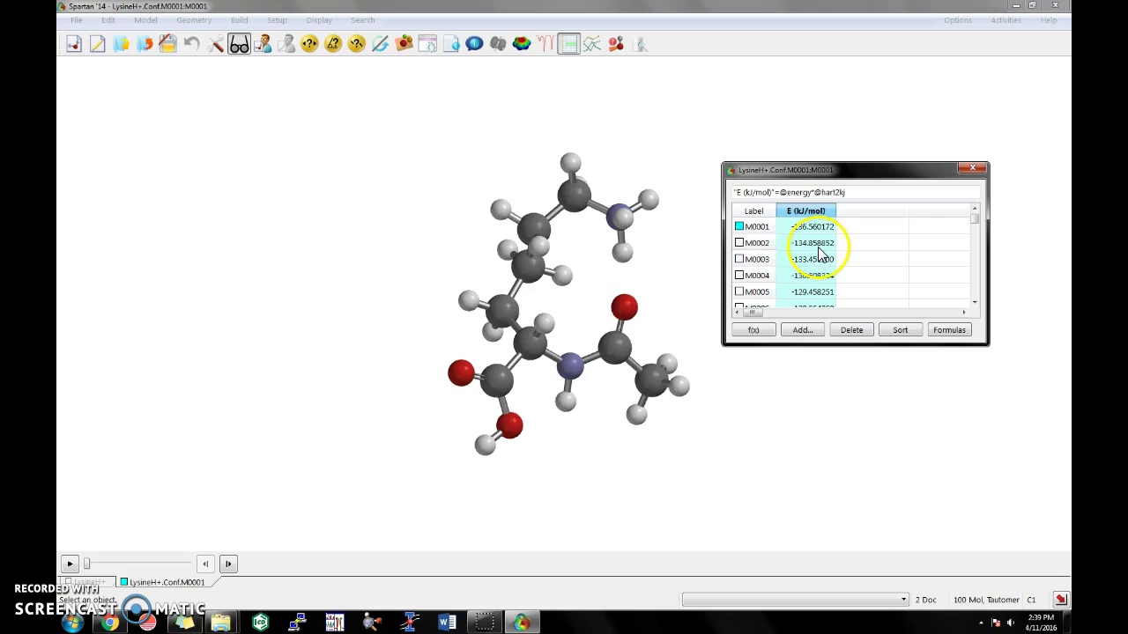
pyautogui.scroll(1, 820, 254)
# Step: Compare conformers M0001 and M0002 by switching between their rows, ending on M0001
pyautogui.click(809, 228)
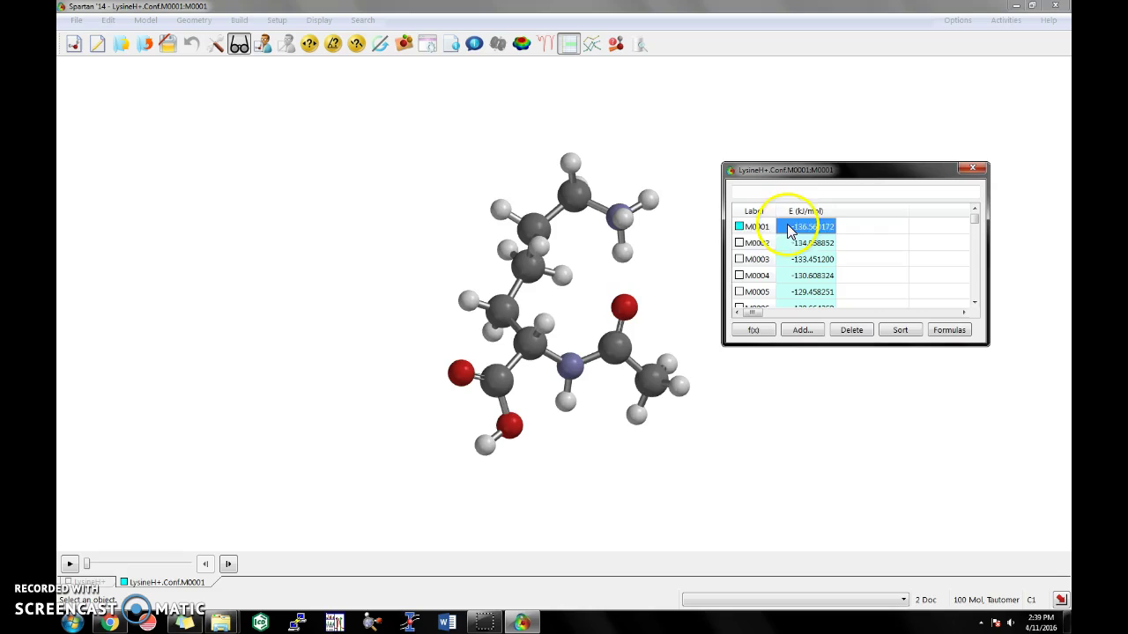
pyautogui.click(767, 229)
pyautogui.click(758, 243)
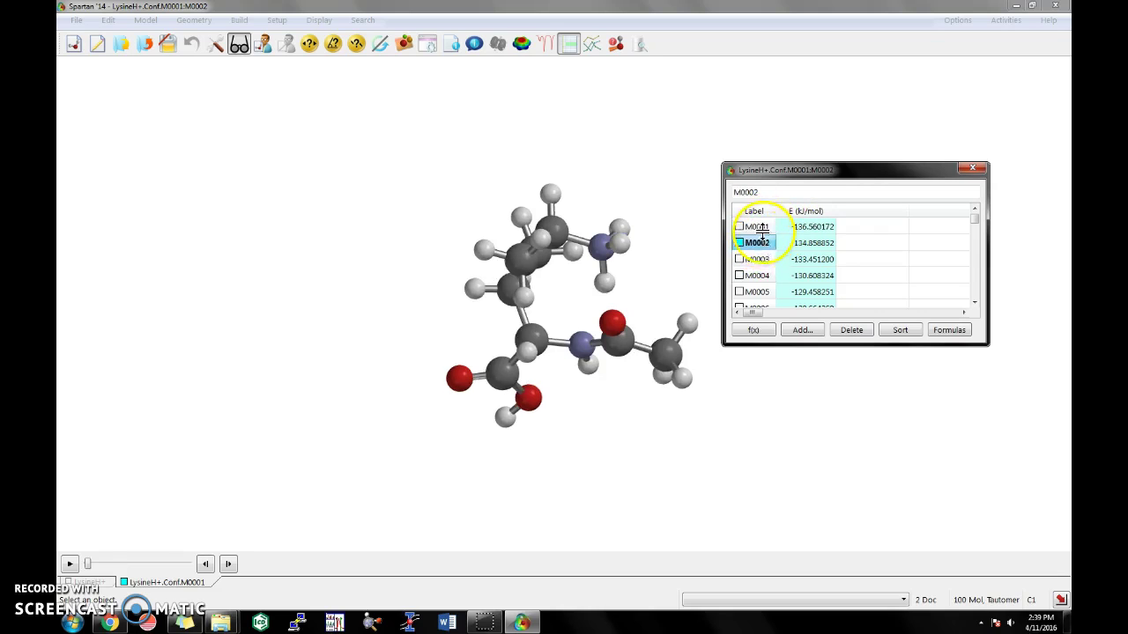
pyautogui.click(765, 229)
pyautogui.click(756, 243)
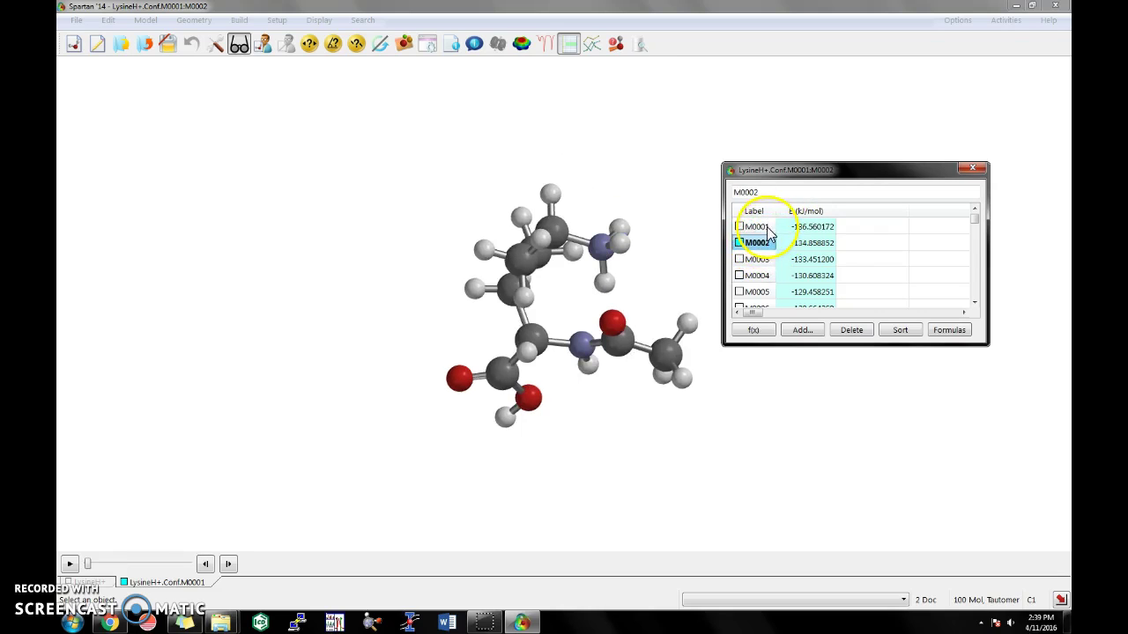
pyautogui.click(765, 230)
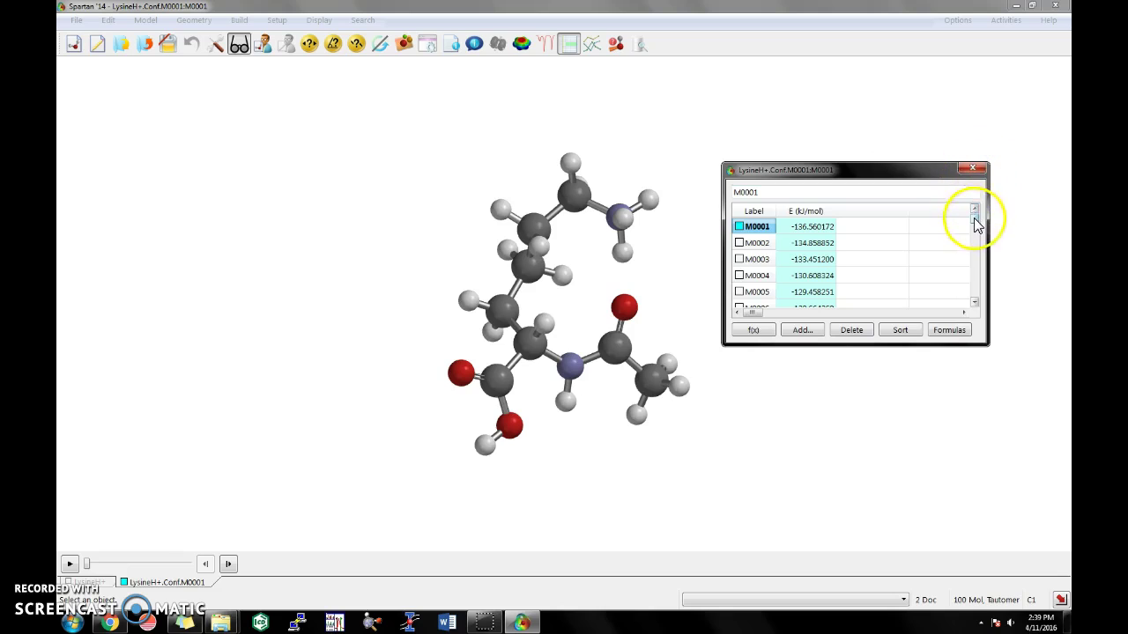
pyautogui.moveTo(975, 220); pyautogui.dragTo(974, 300)
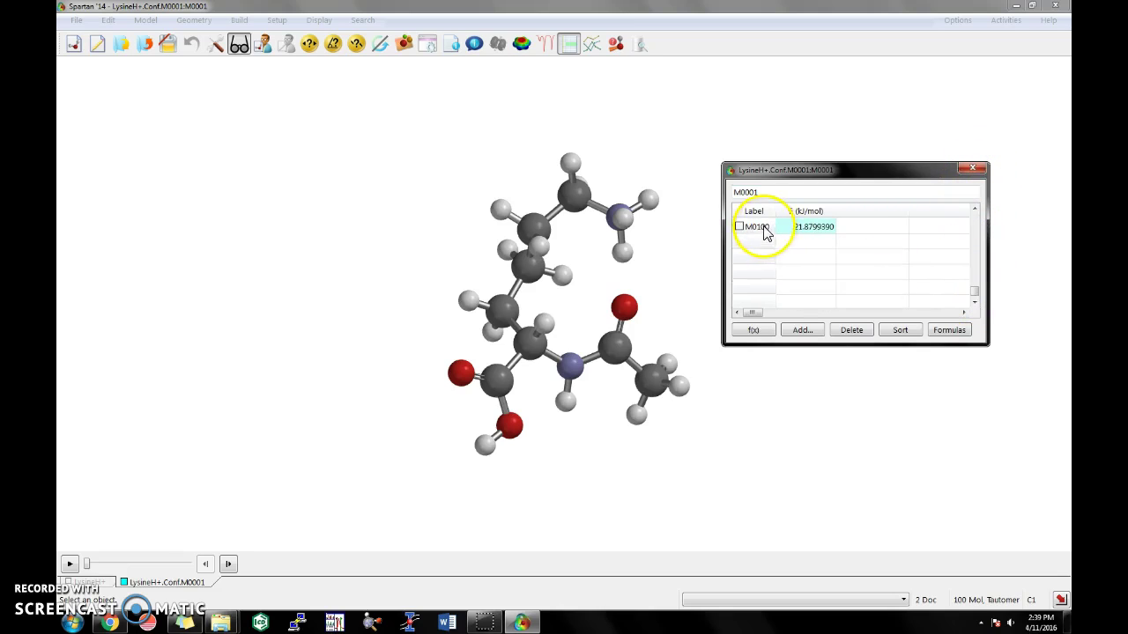
pyautogui.scroll(1, 921, 255)
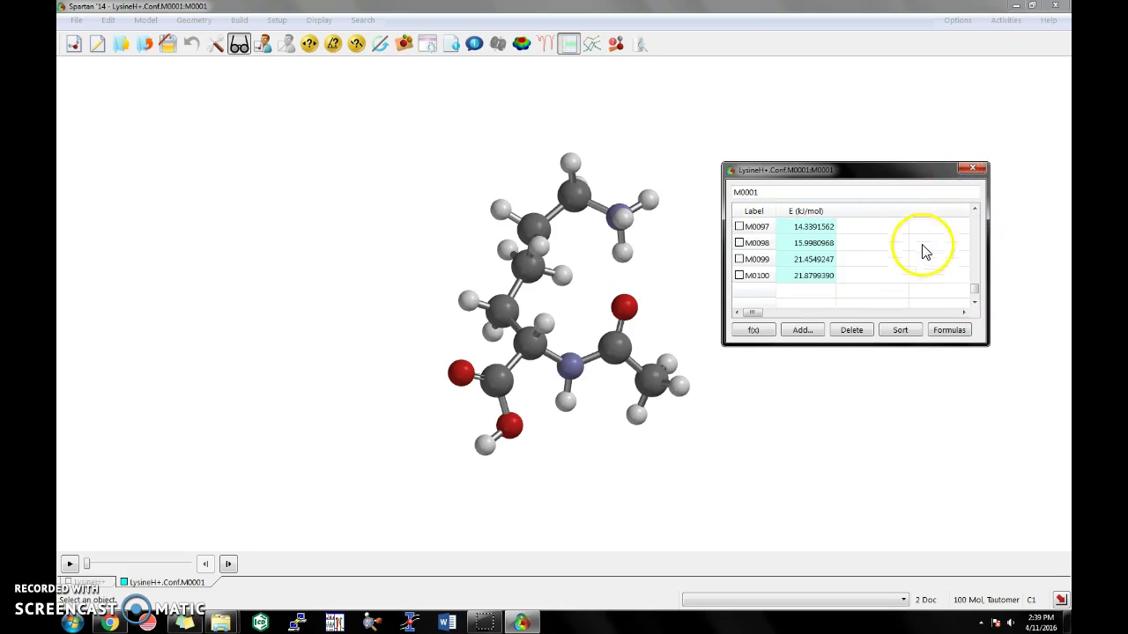
# Step: Close the conformer spreadsheet and open the Setup menu
pyautogui.click(971, 168)
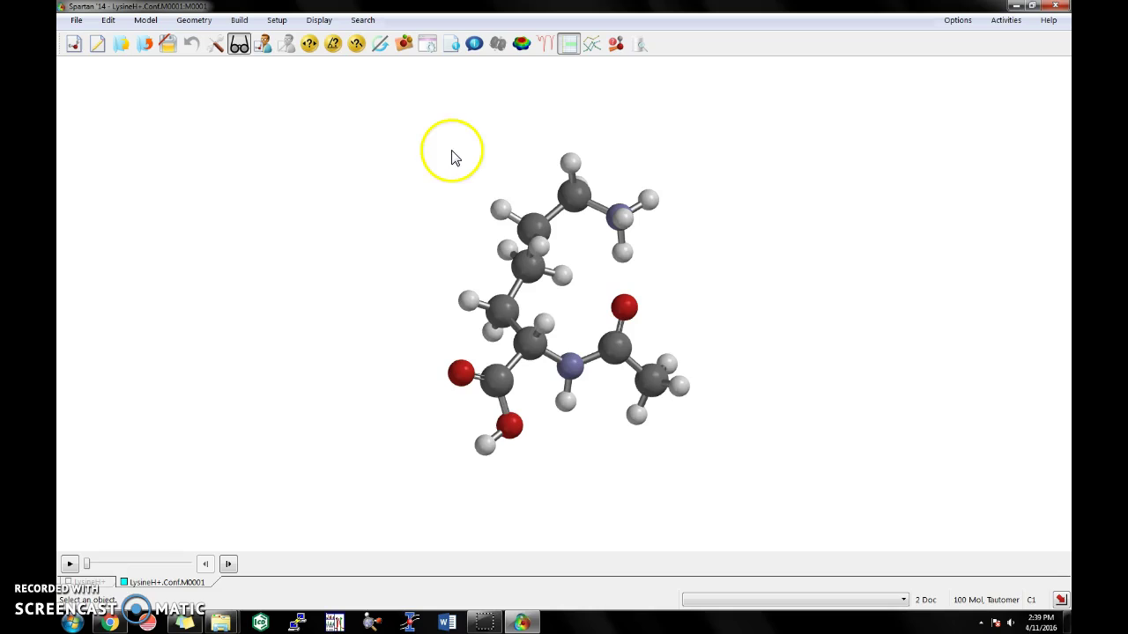
pyautogui.click(278, 21)
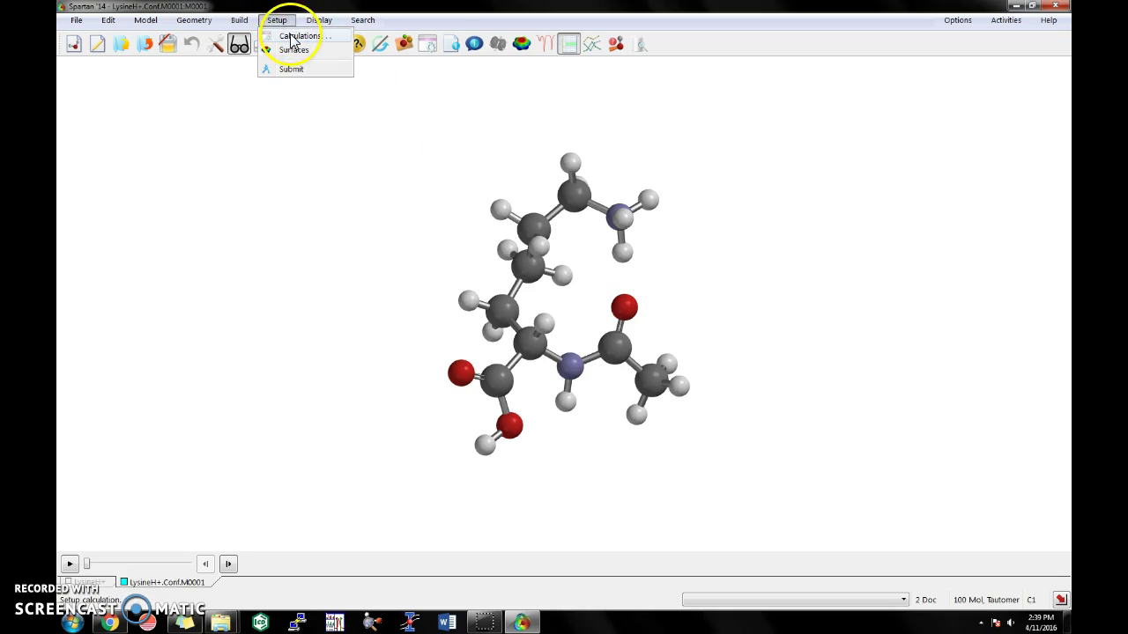
# Step: Set conformer M0001 to an Equilibrium Geometry calculation with the Semi-Empirical PM6 model
pyautogui.click(289, 37)
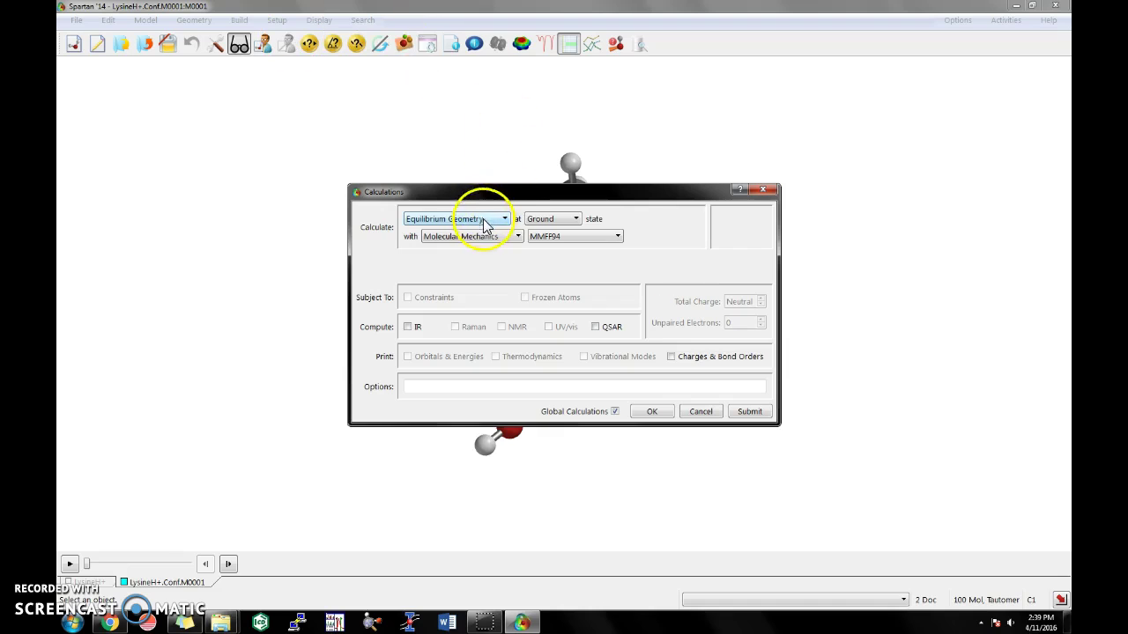
pyautogui.click(453, 220)
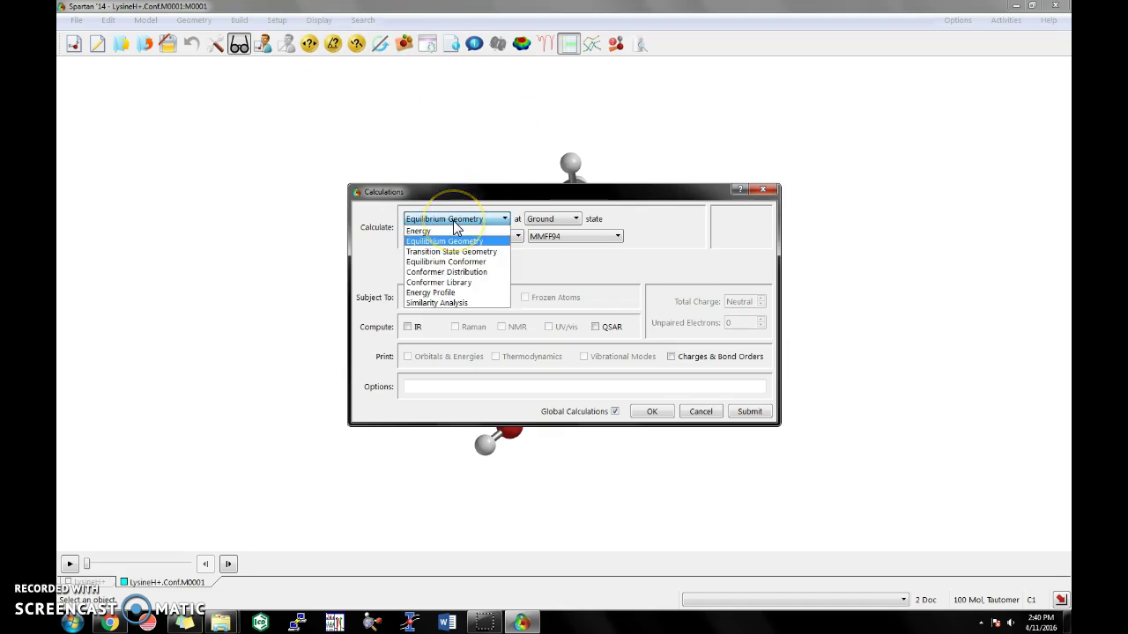
pyautogui.click(447, 221)
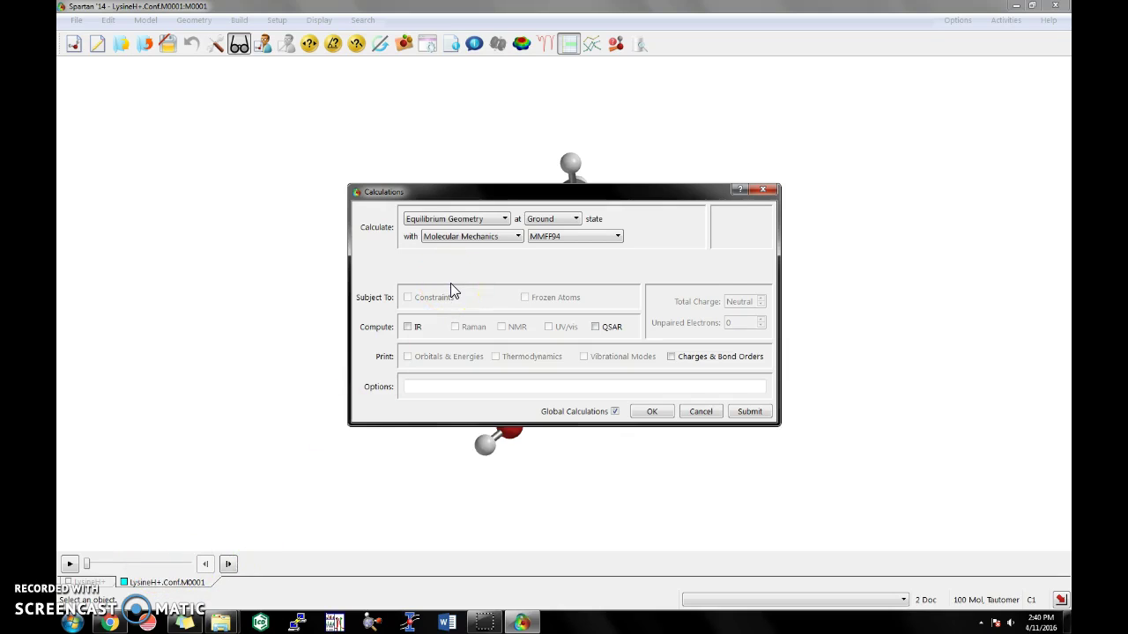
pyautogui.click(492, 237)
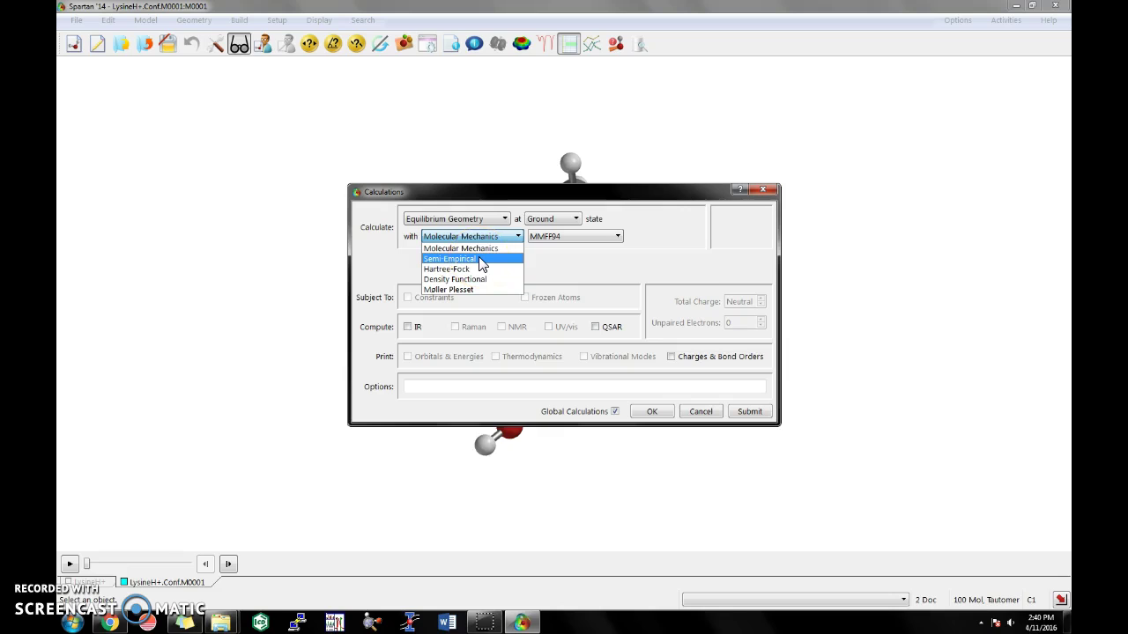
pyautogui.click(475, 260)
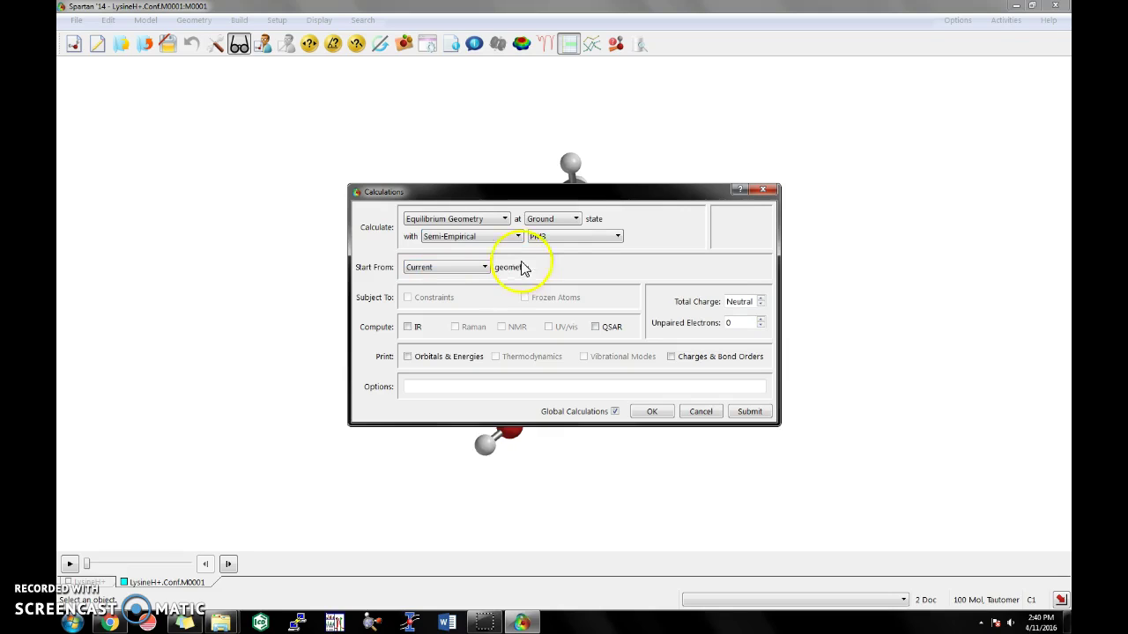
pyautogui.click(577, 237)
pyautogui.click(563, 278)
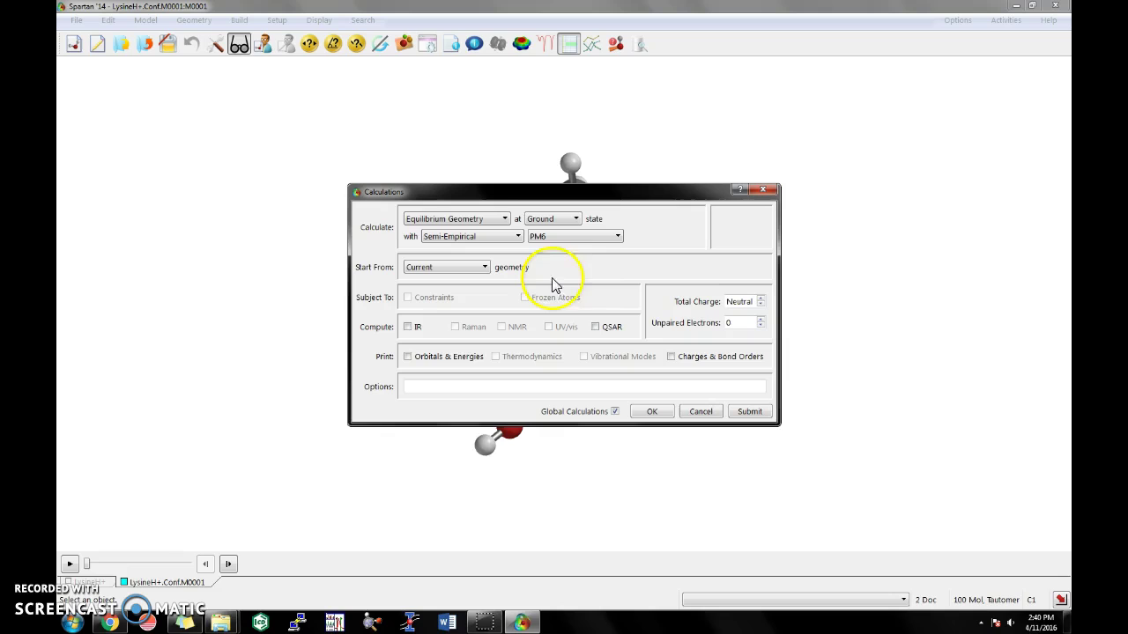
pyautogui.click(617, 241)
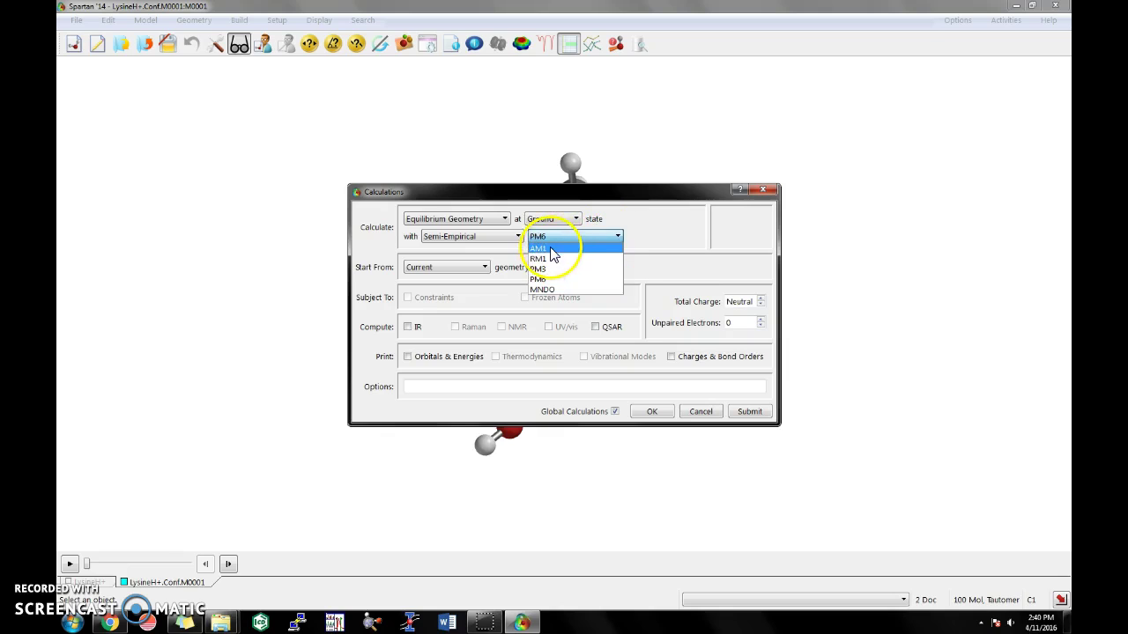
pyautogui.click(662, 261)
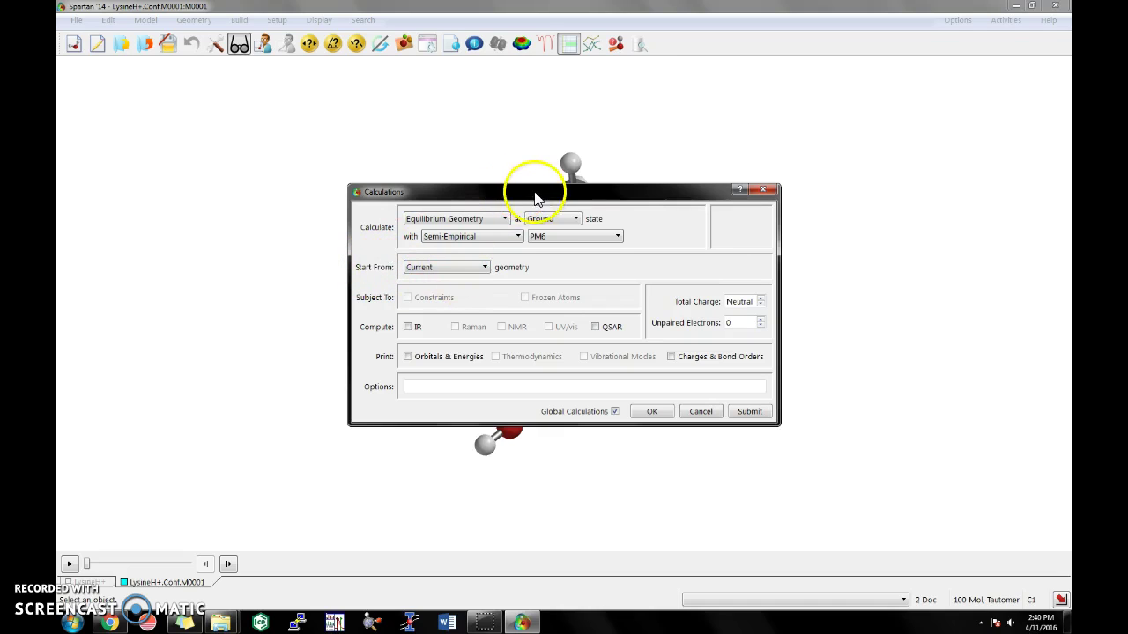
pyautogui.moveTo(528, 190); pyautogui.dragTo(824, 288)
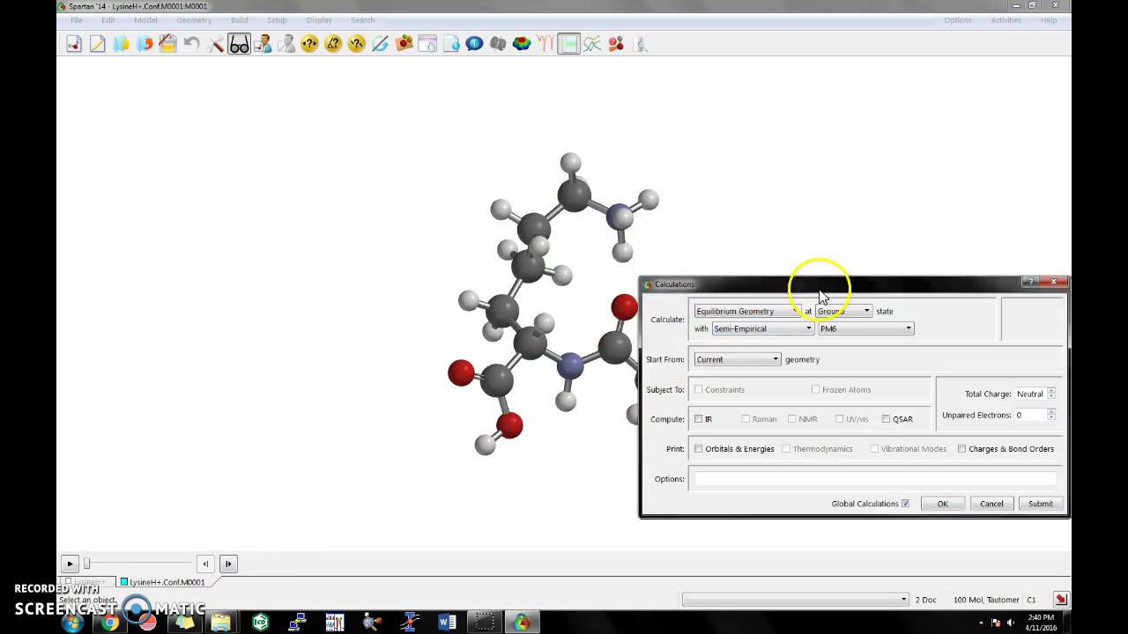
# Step: Set the total charge of the calculation to Cation
pyautogui.moveTo(831, 284); pyautogui.dragTo(781, 221)
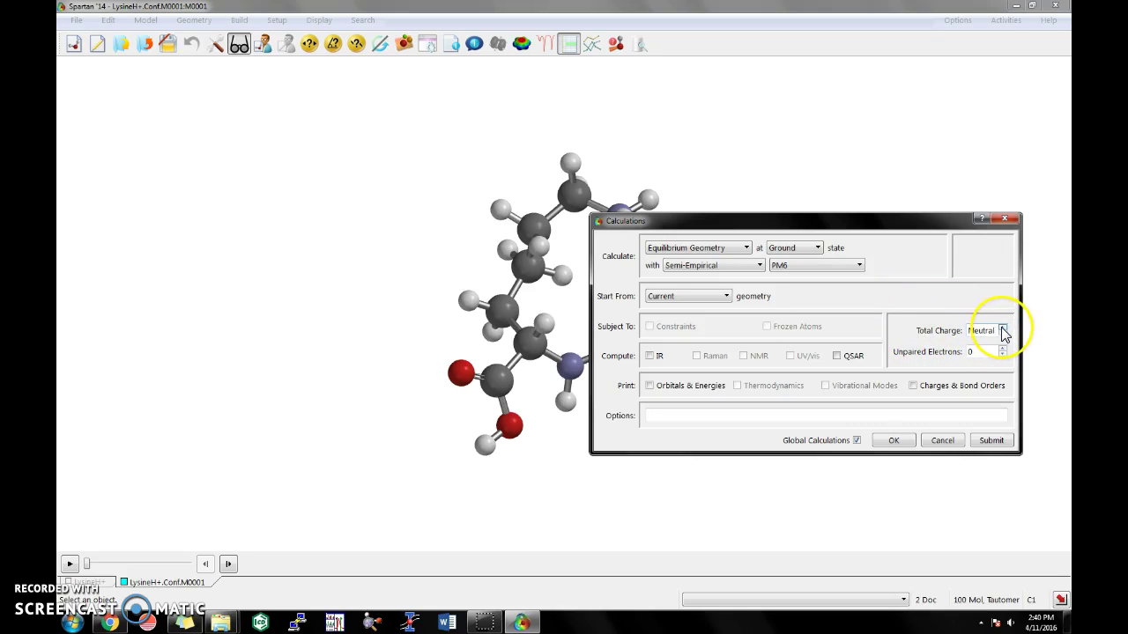
pyautogui.moveTo(868, 221); pyautogui.dragTo(866, 315)
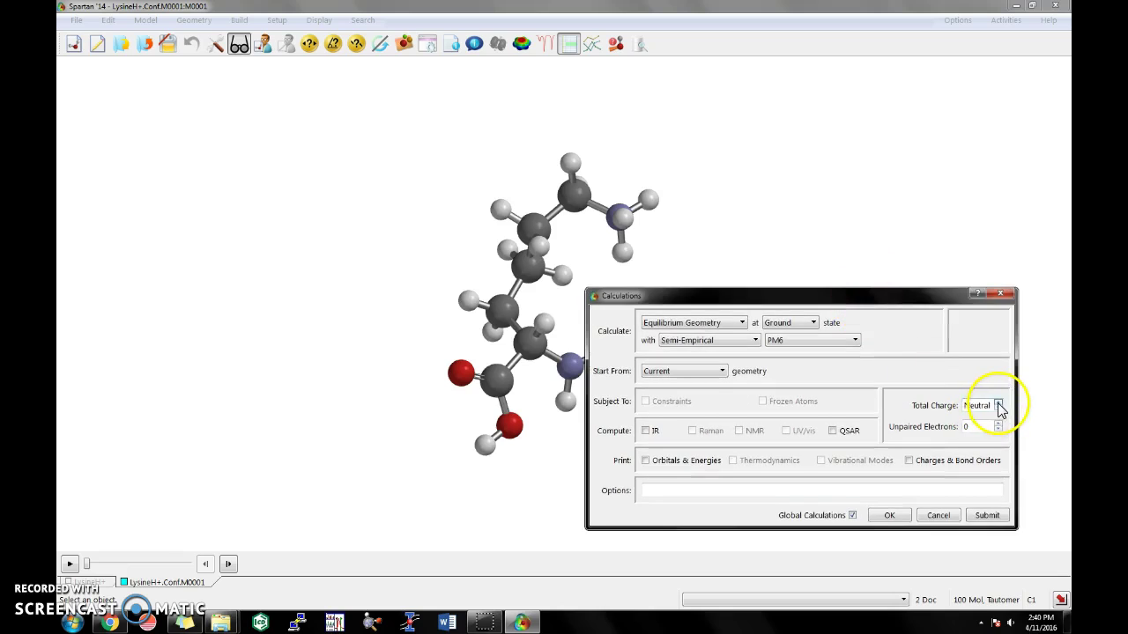
pyautogui.click(998, 401)
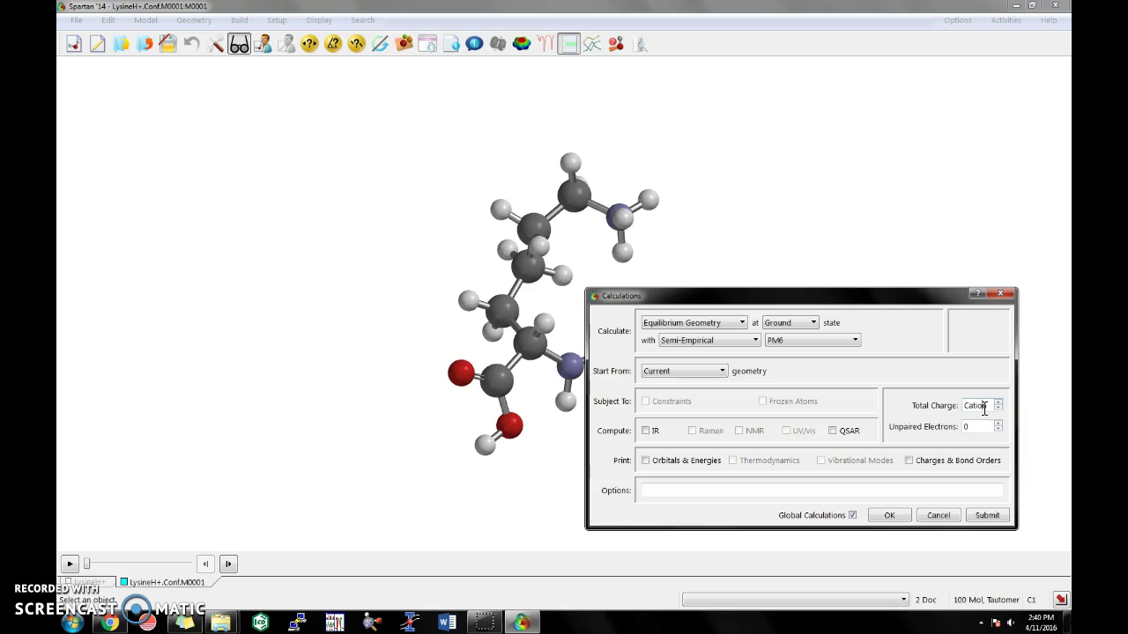
# Step: Enter GEOMETRYCYCLES=100 in the Options field, correcting a typo in the text
pyautogui.click(983, 430)
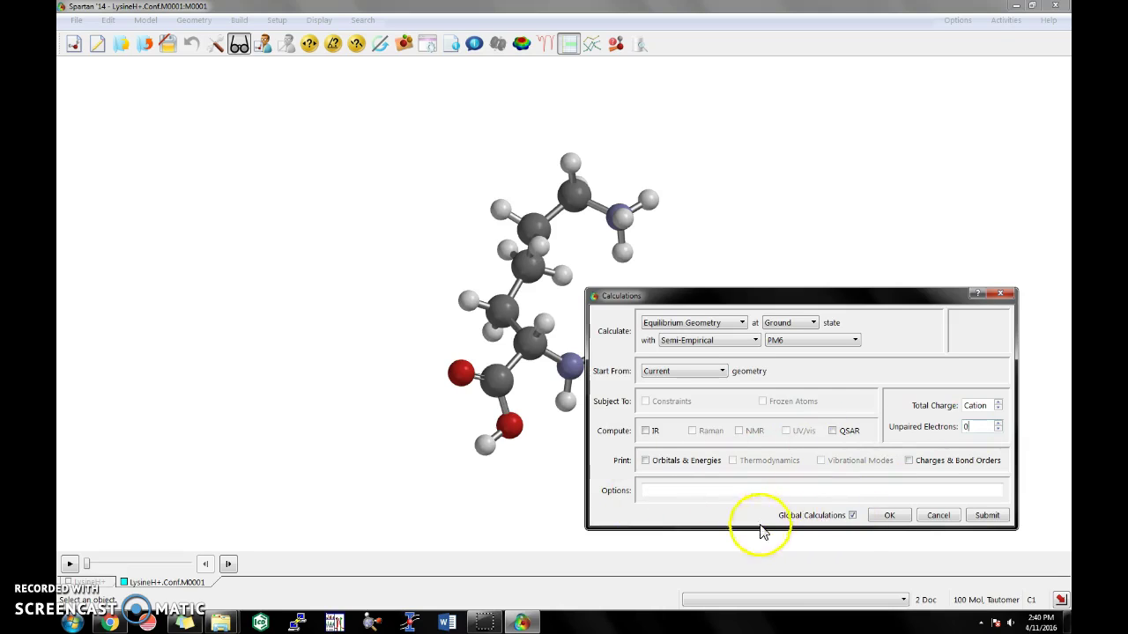
pyautogui.click(825, 520)
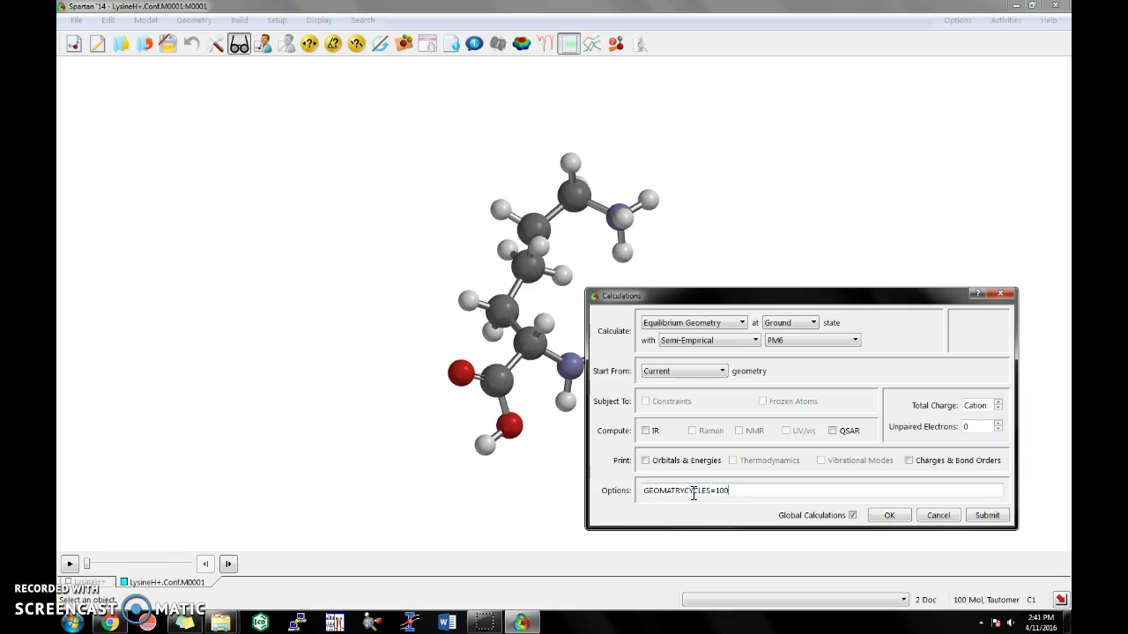
pyautogui.click(679, 490)
pyautogui.click(715, 490)
pyautogui.click(728, 498)
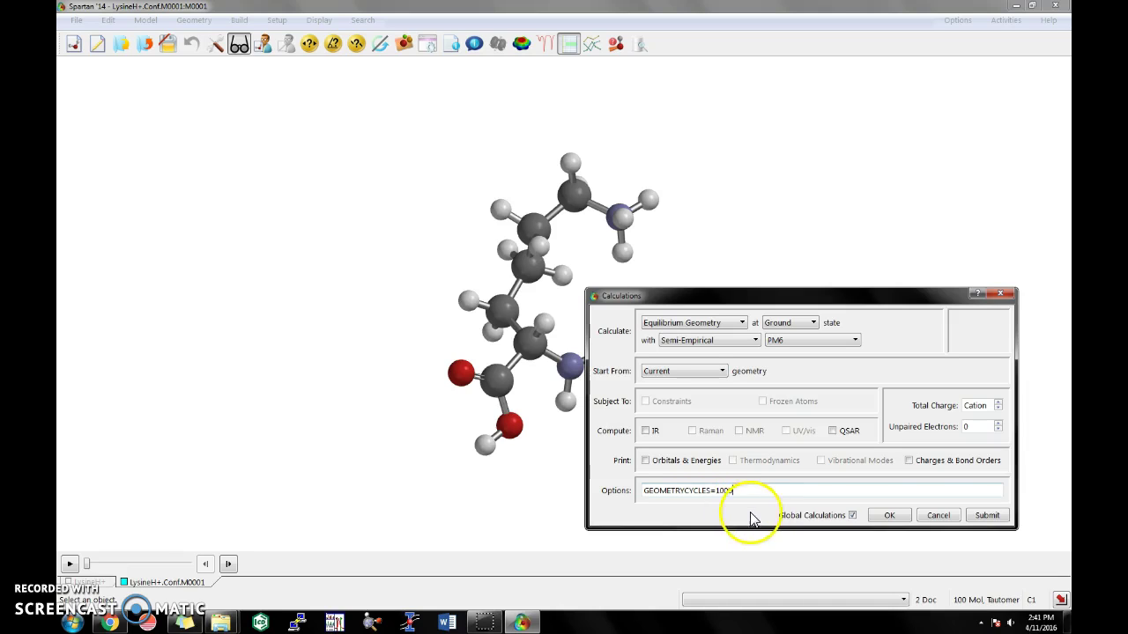
# Step: Submit the PM6 optimization of LysineH+.Conf.M0001 and monitor it until it completes
pyautogui.click(995, 518)
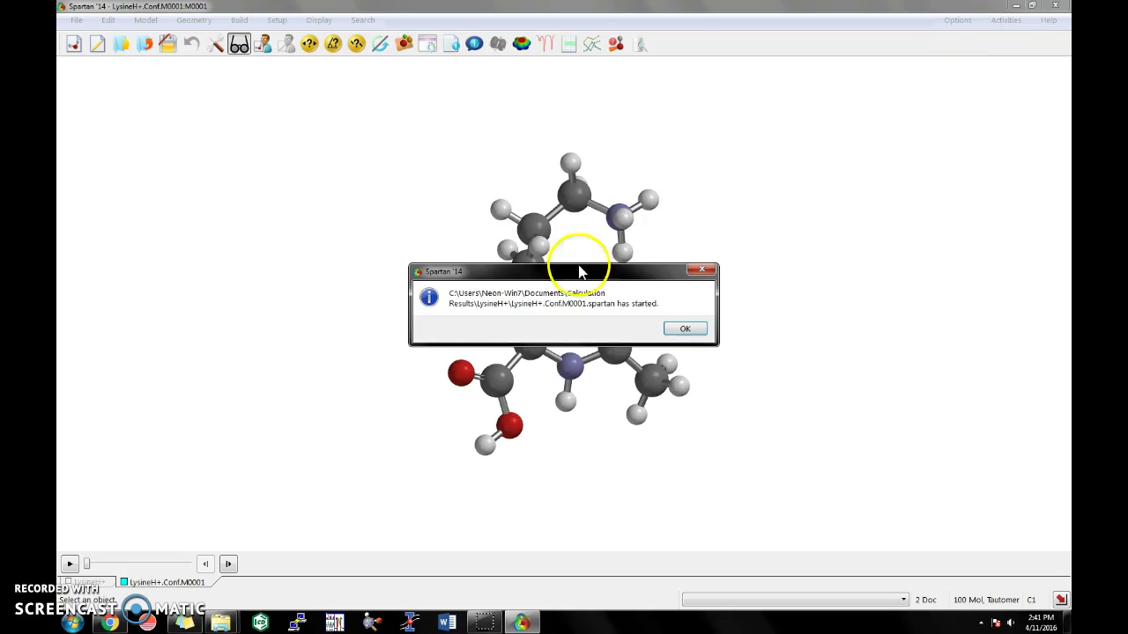
pyautogui.click(685, 329)
pyautogui.click(958, 20)
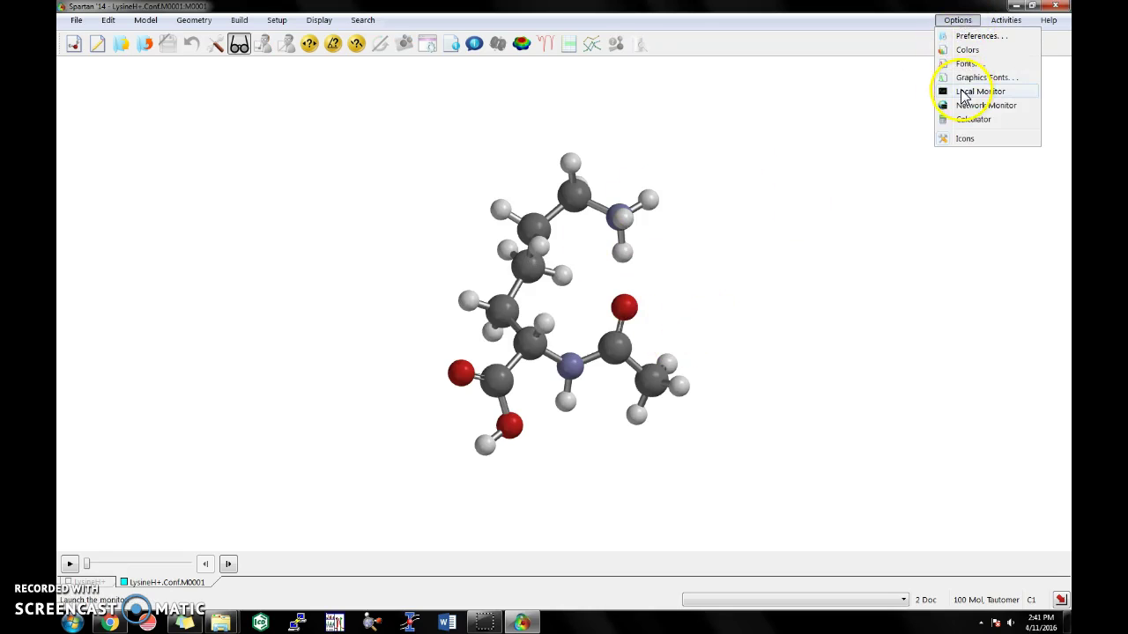
pyautogui.click(969, 92)
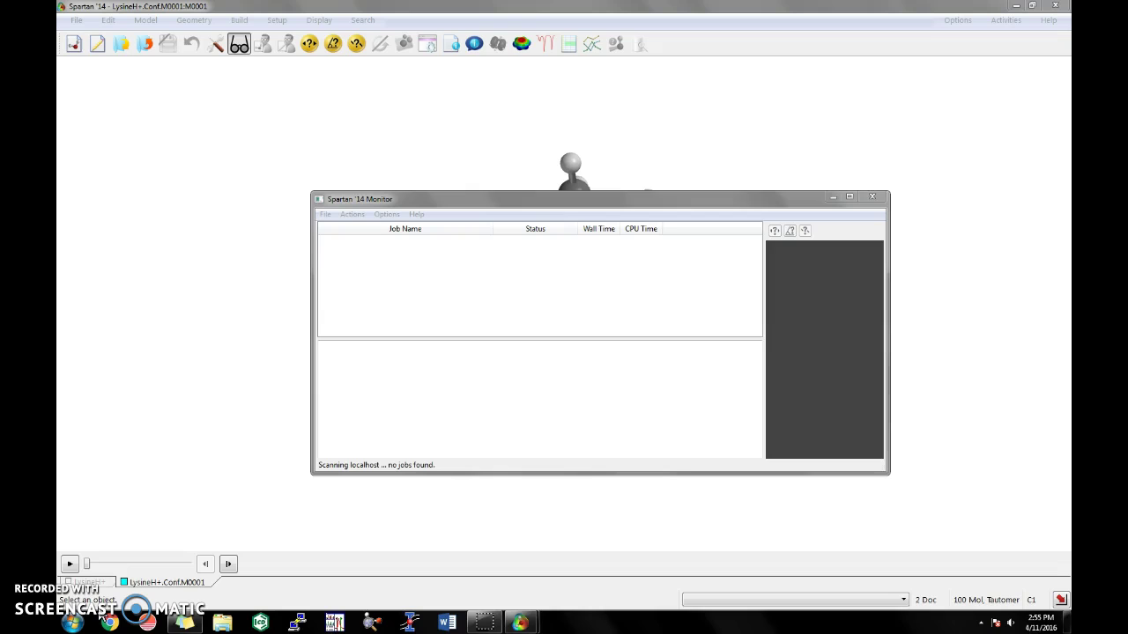
pyautogui.click(881, 199)
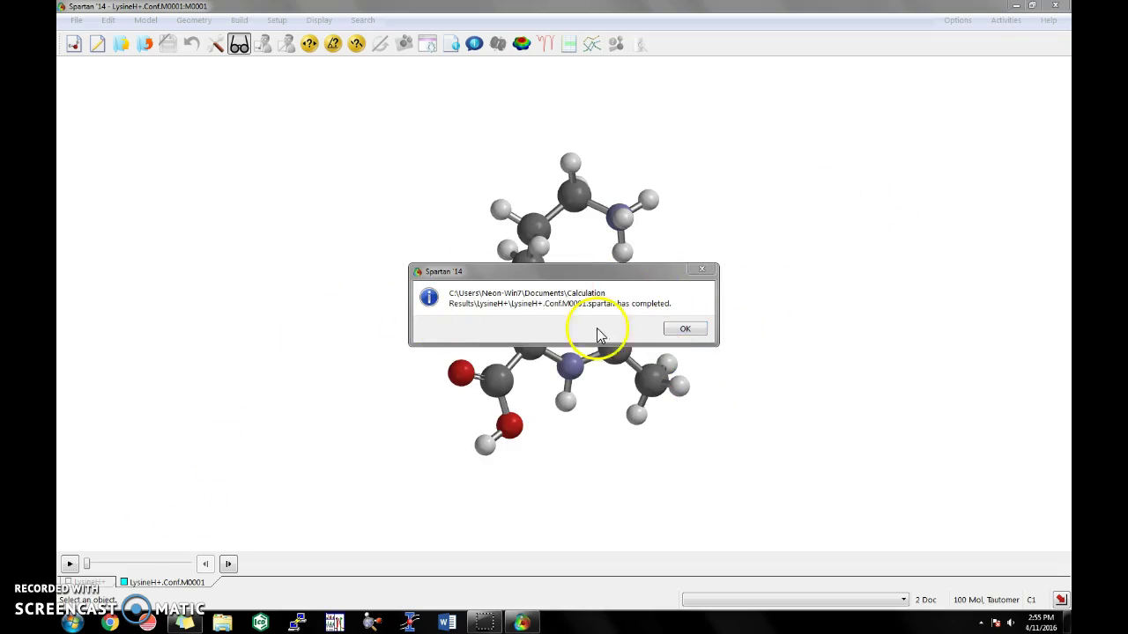
pyautogui.moveTo(509, 272); pyautogui.dragTo(483, 284)
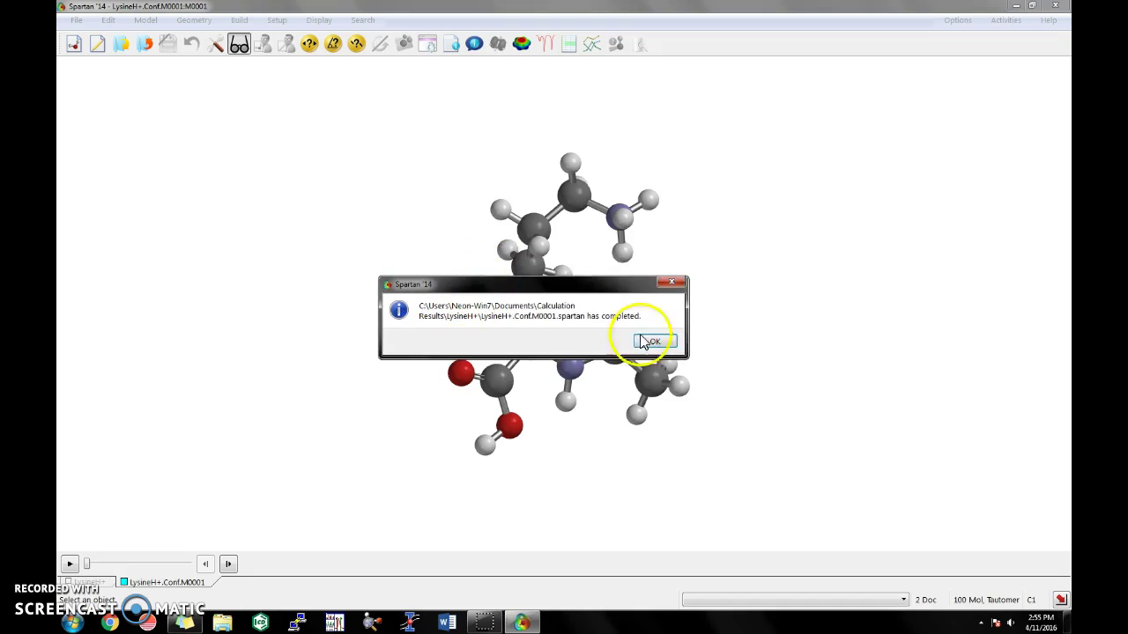
# Step: Dismiss the calculation-completed notice and step forward through two more optimized conformers
pyautogui.click(655, 341)
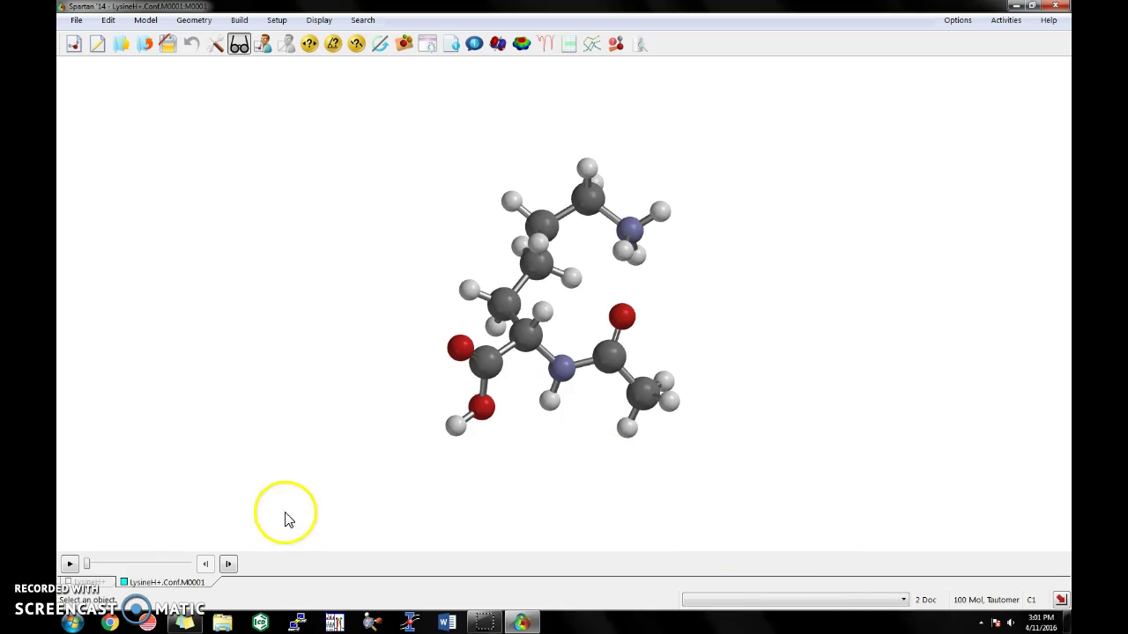
pyautogui.click(228, 564)
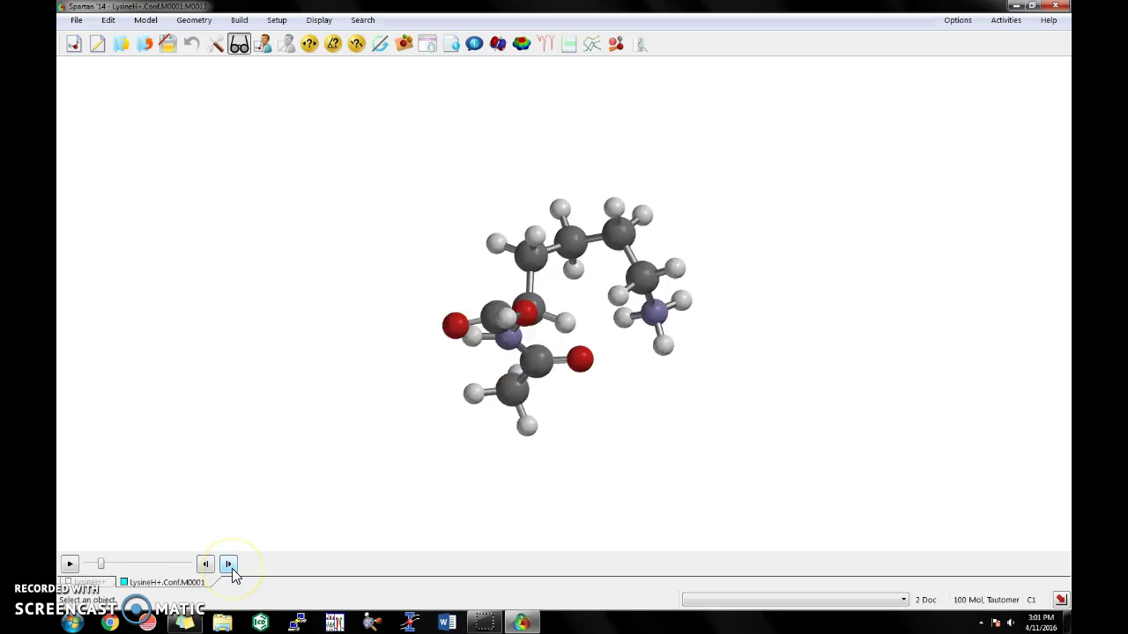
pyautogui.click(228, 565)
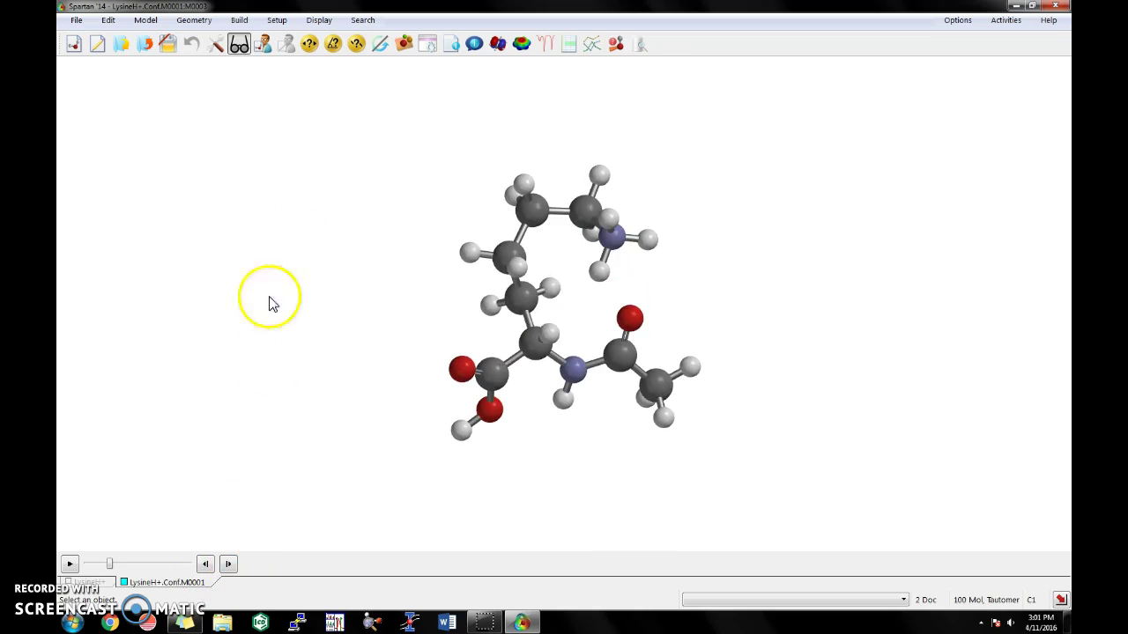
# Step: Bring up the conformer energy spreadsheet, move it aside, and sort by E (kJ/mol)
pyautogui.click(567, 52)
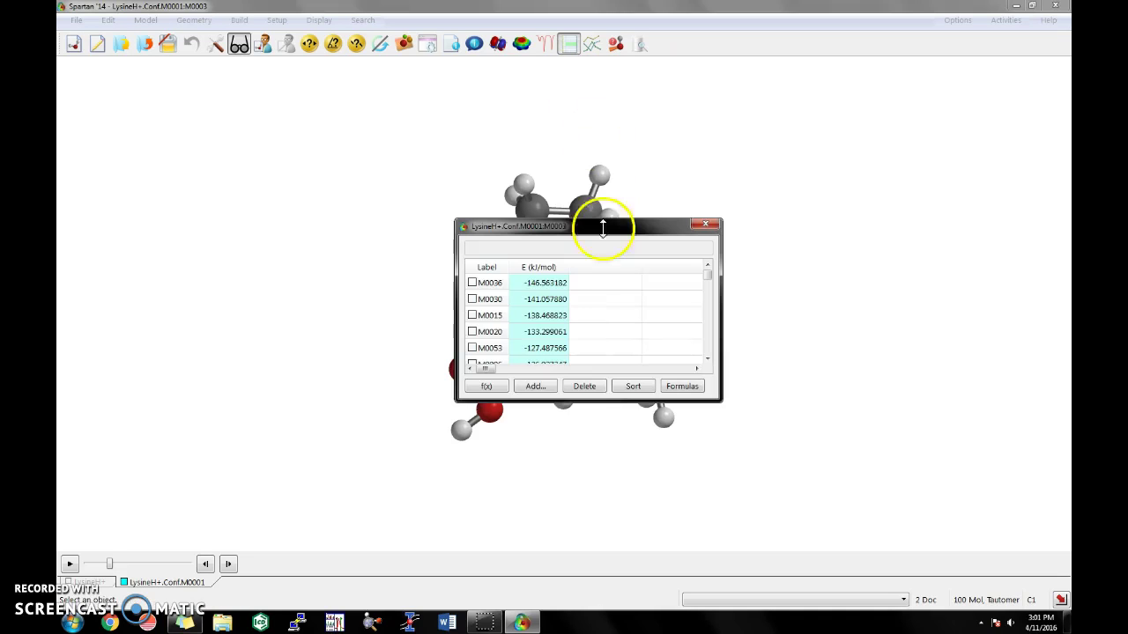
pyautogui.moveTo(579, 235); pyautogui.dragTo(724, 199)
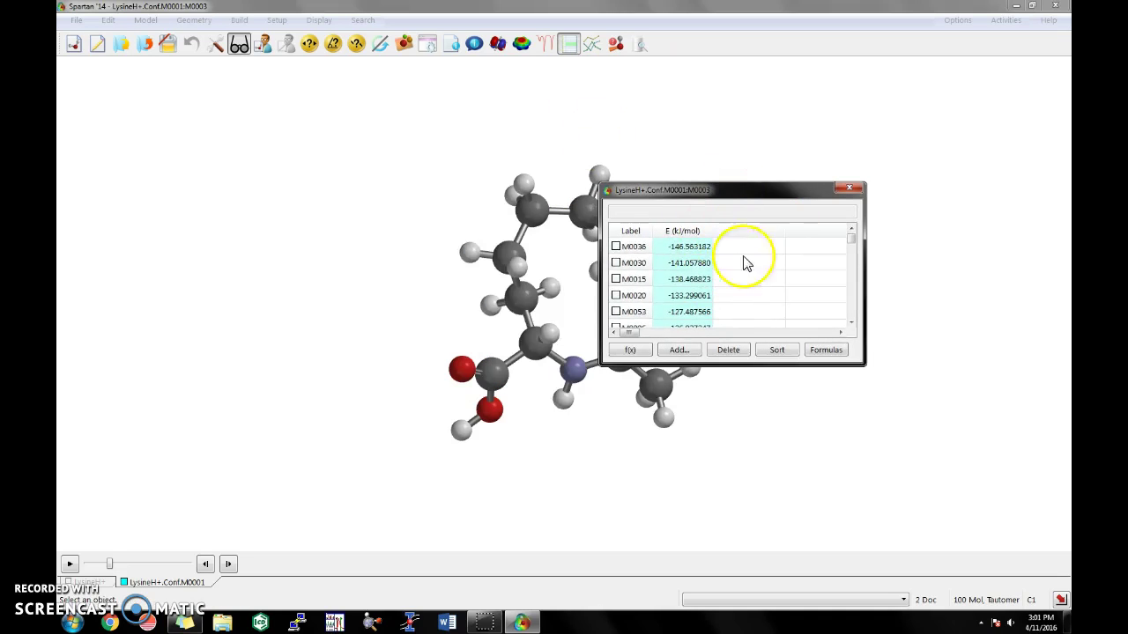
pyautogui.click(678, 230)
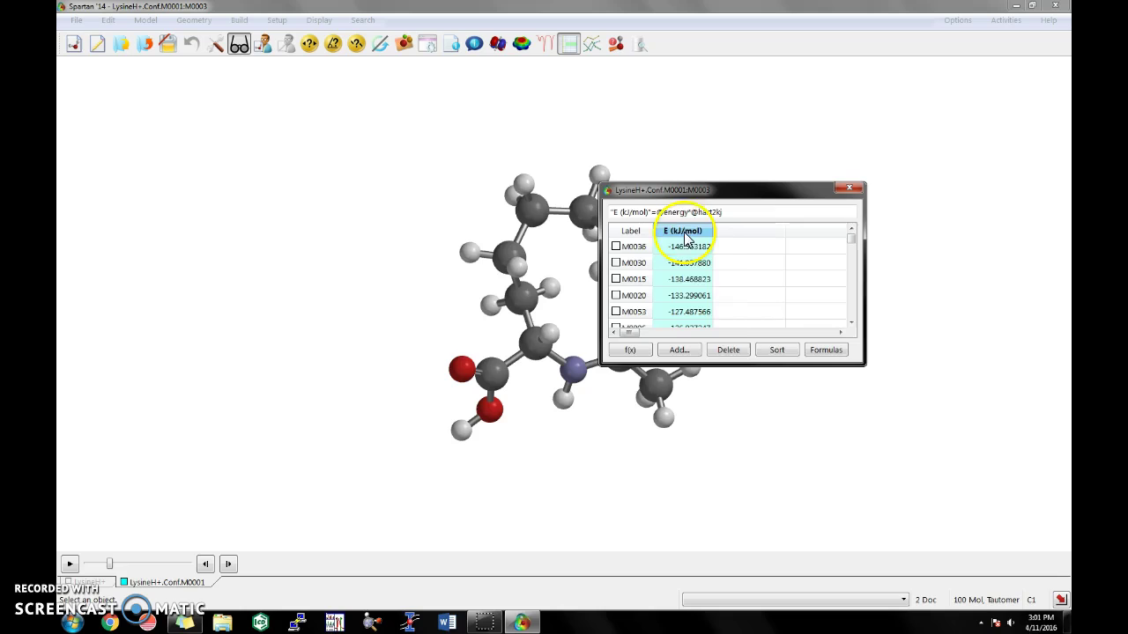
pyautogui.click(773, 350)
# Step: Clear the multiple-columns sort error and display lowest-energy conformer M0036 (-146.563182 kJ/mol)
pyautogui.moveTo(731, 189); pyautogui.dragTo(825, 139)
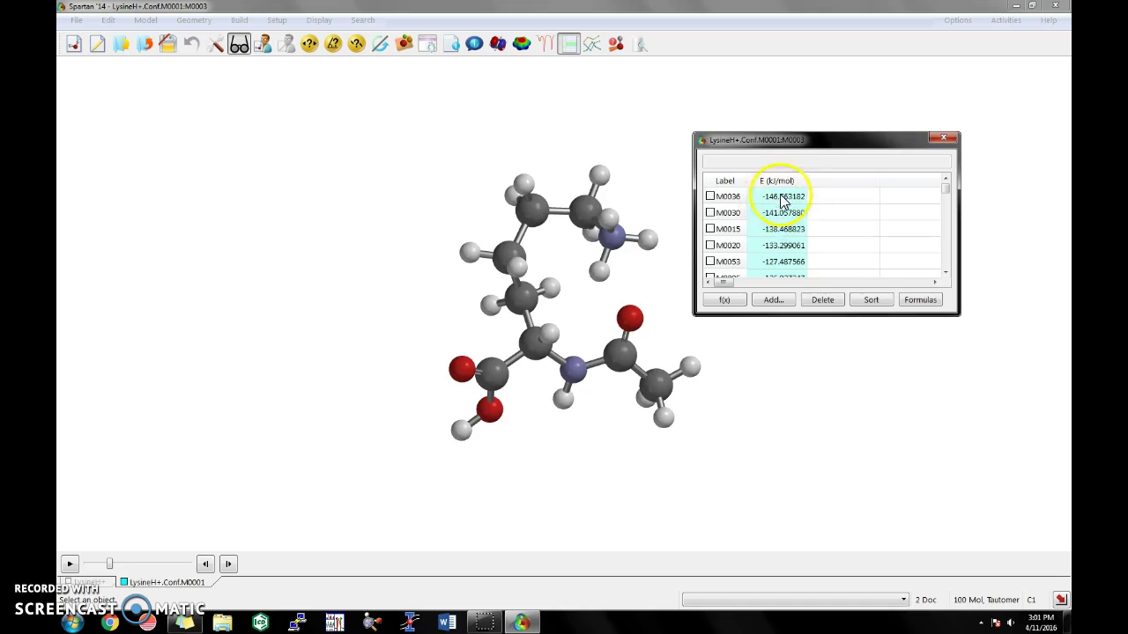
pyautogui.click(730, 182)
pyautogui.click(864, 302)
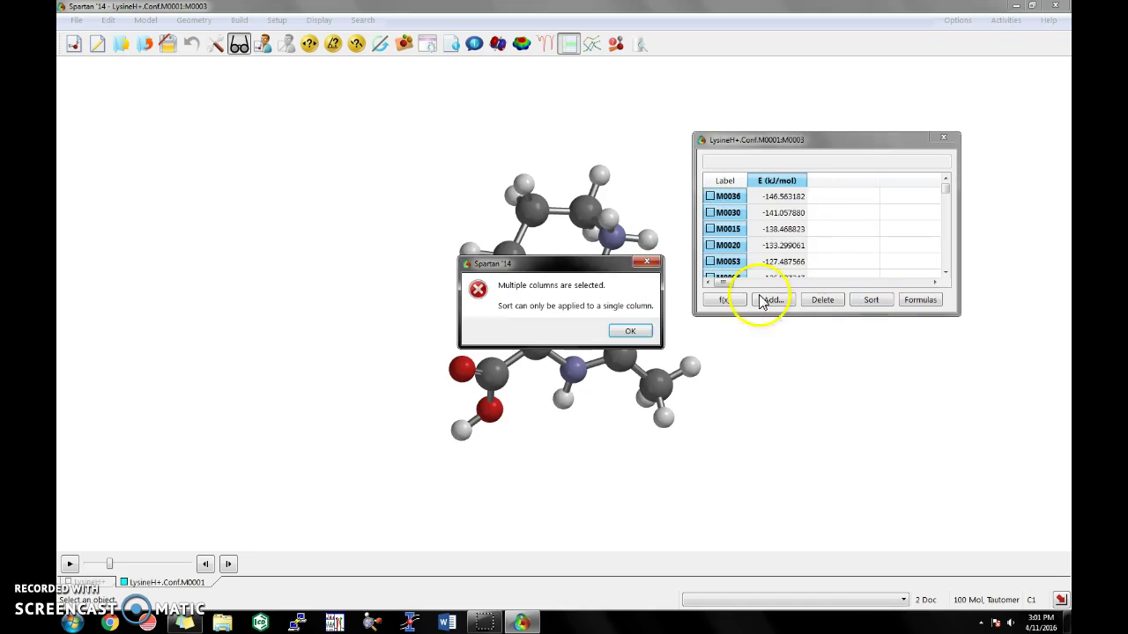
pyautogui.click(642, 327)
pyautogui.click(771, 184)
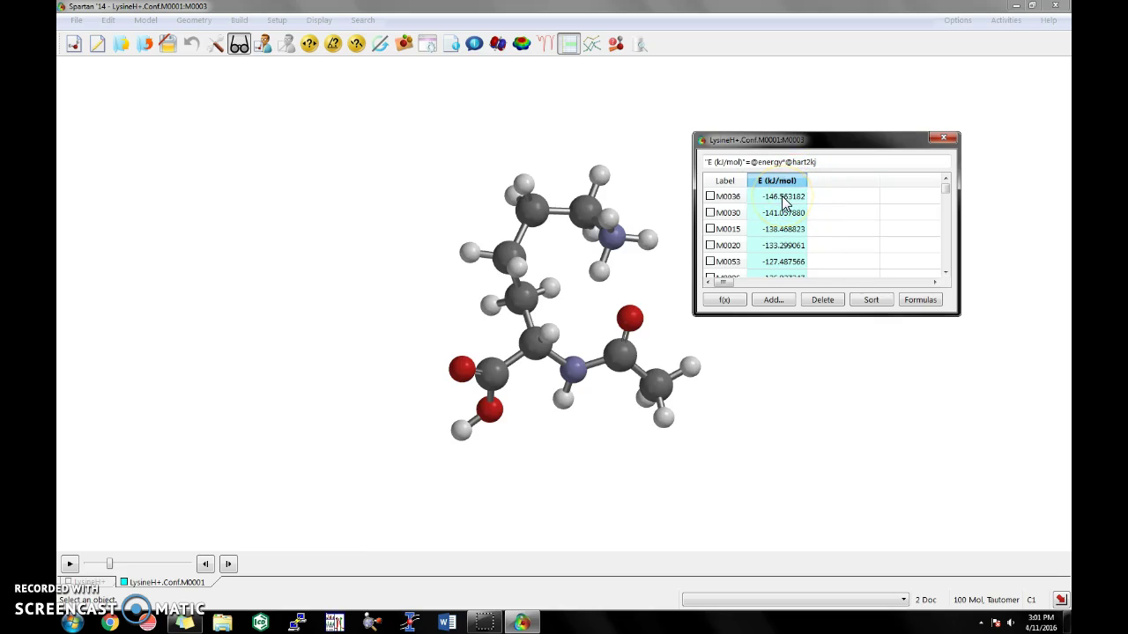
pyautogui.click(731, 198)
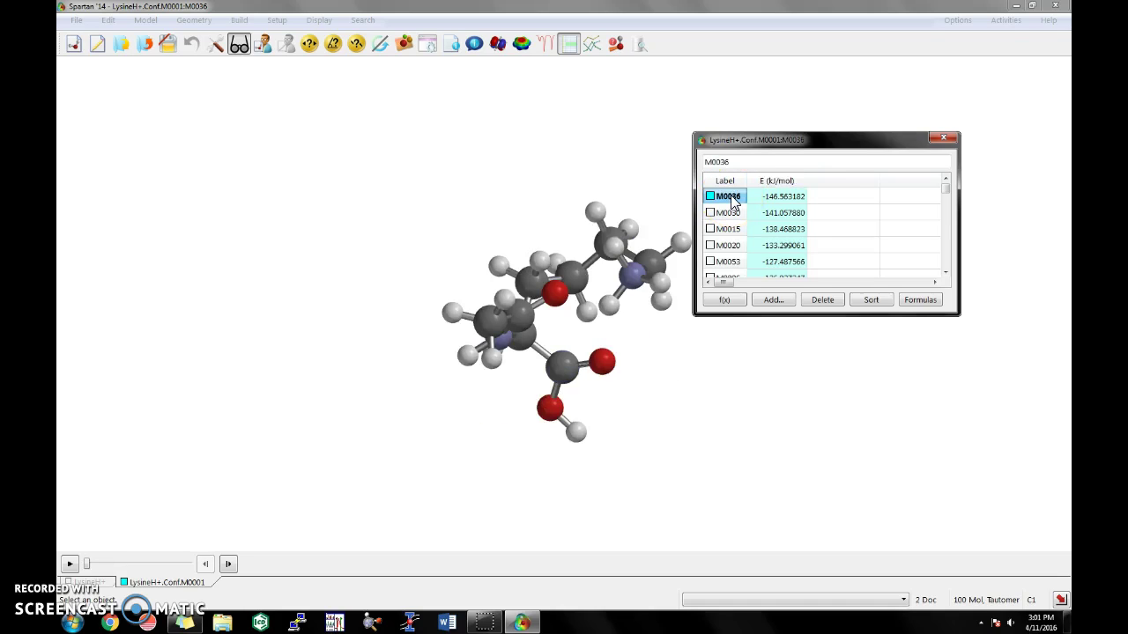
pyautogui.moveTo(660, 252); pyautogui.dragTo(480, 314)
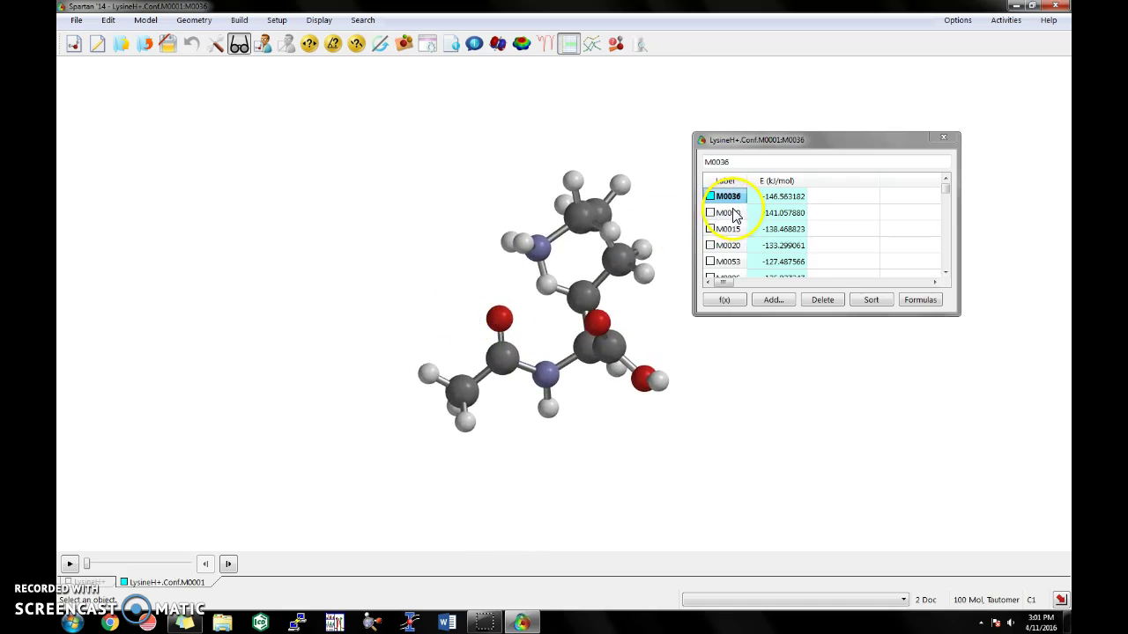
# Step: Browse down the sorted list from M0036 through conformer M0034
pyautogui.click(788, 201)
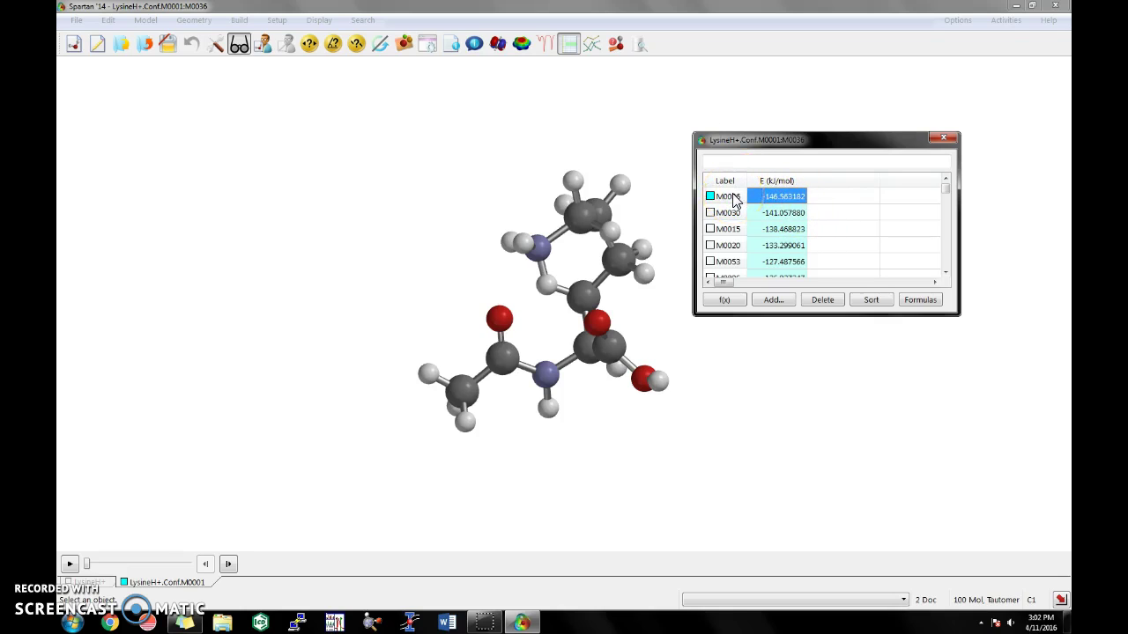
pyautogui.press('Down')
pyautogui.press('Down')
pyautogui.press('Down')
pyautogui.press('Down')
pyautogui.press('Down')
pyautogui.press('Down')
pyautogui.press('Down')
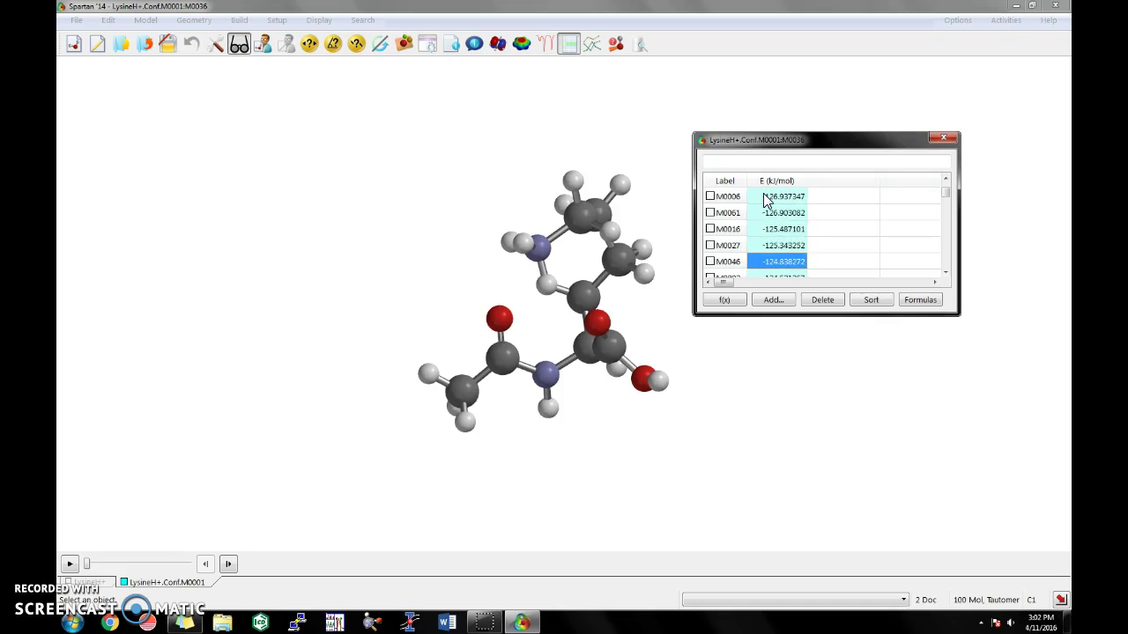
pyautogui.press('Down')
pyautogui.press('Down')
pyautogui.press('Down')
pyautogui.press('Down')
pyautogui.press('Down')
pyautogui.press('Down')
pyautogui.press('Down')
pyautogui.press('Down')
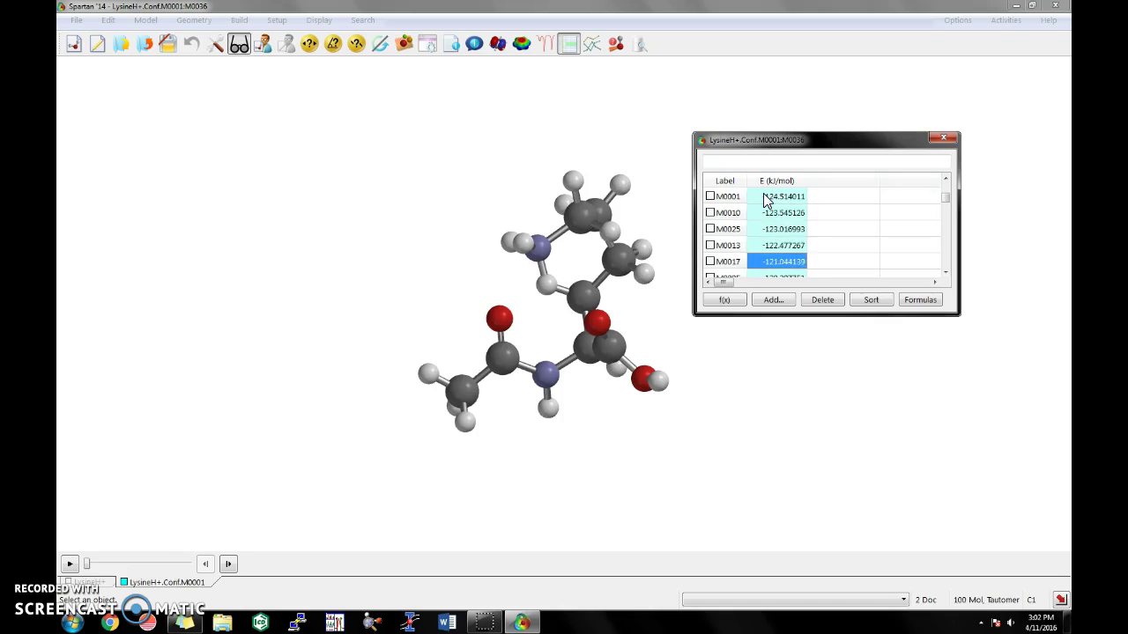
pyautogui.scroll(-1, 759, 207)
pyautogui.click(755, 216)
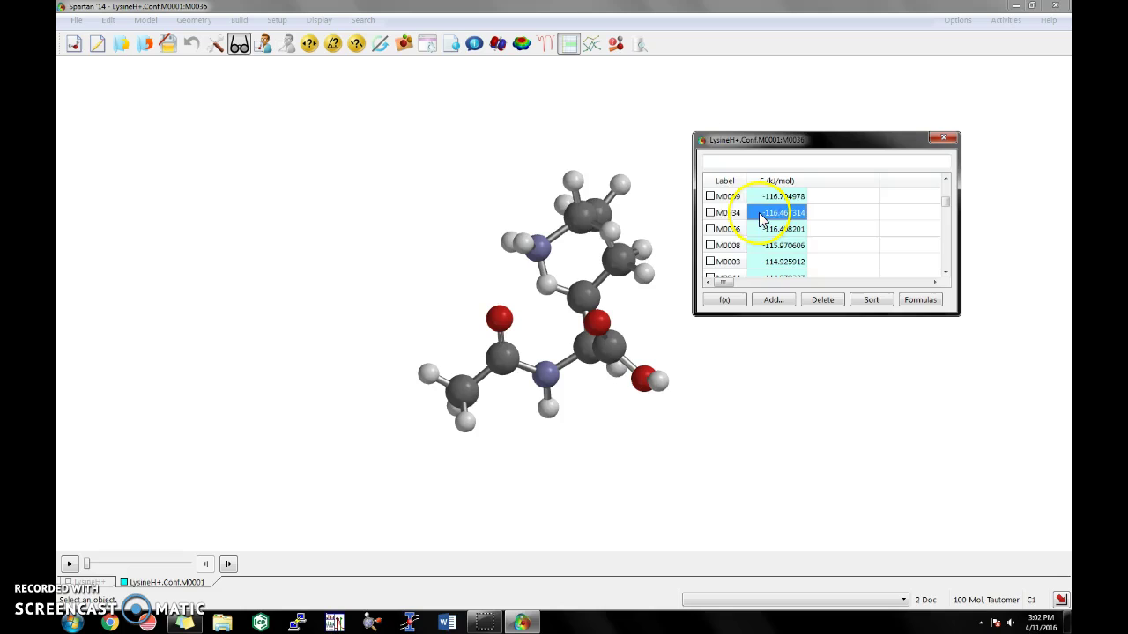
# Step: Select the conformer range from M0056 down to the last one, M0098
pyautogui.click(736, 231)
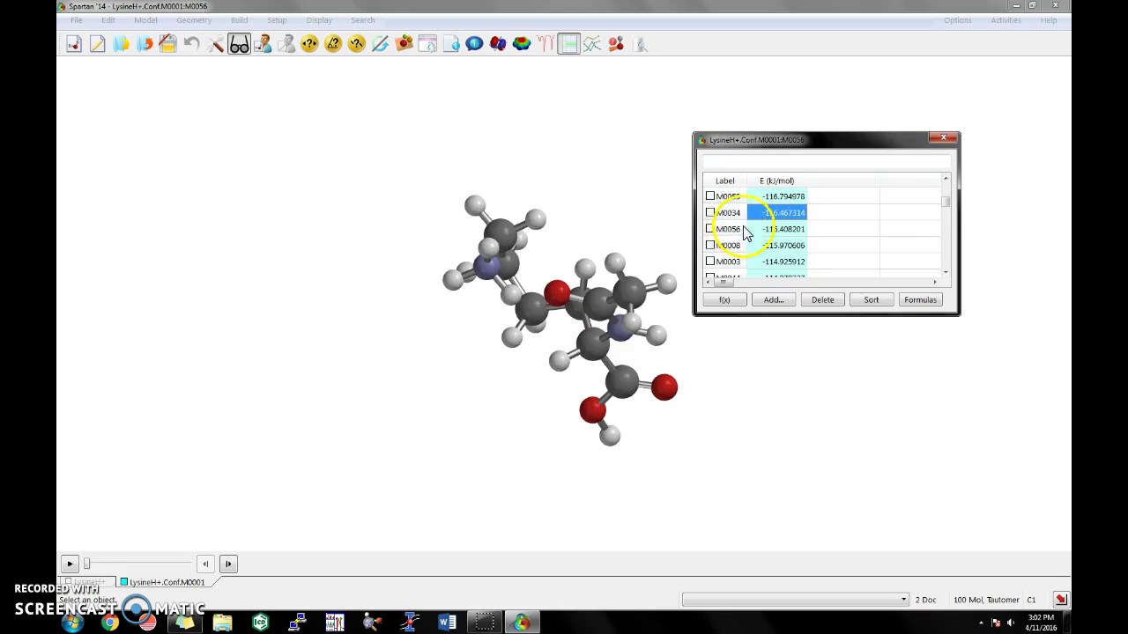
pyautogui.moveTo(940, 203); pyautogui.dragTo(756, 231)
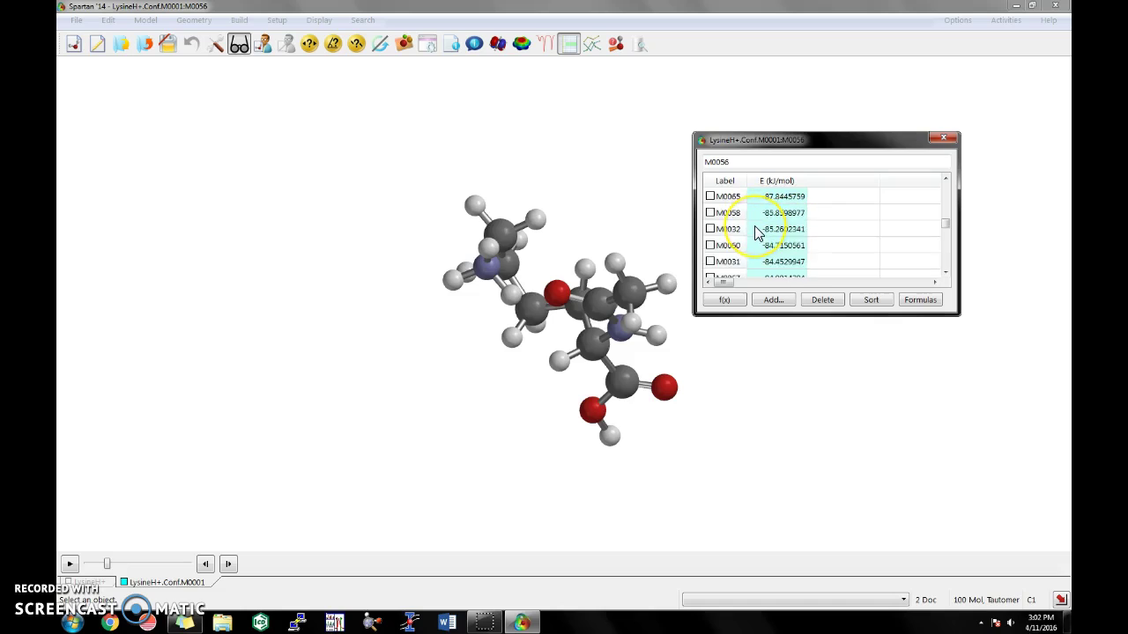
pyautogui.scroll(-10, 733, 236)
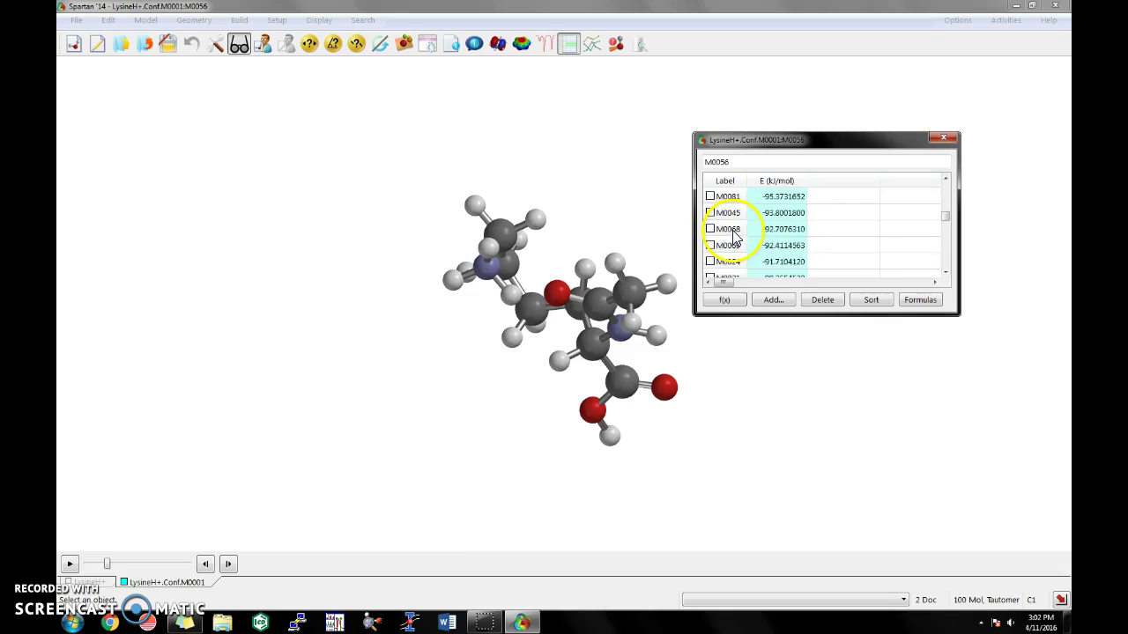
pyautogui.scroll(-5, 733, 236)
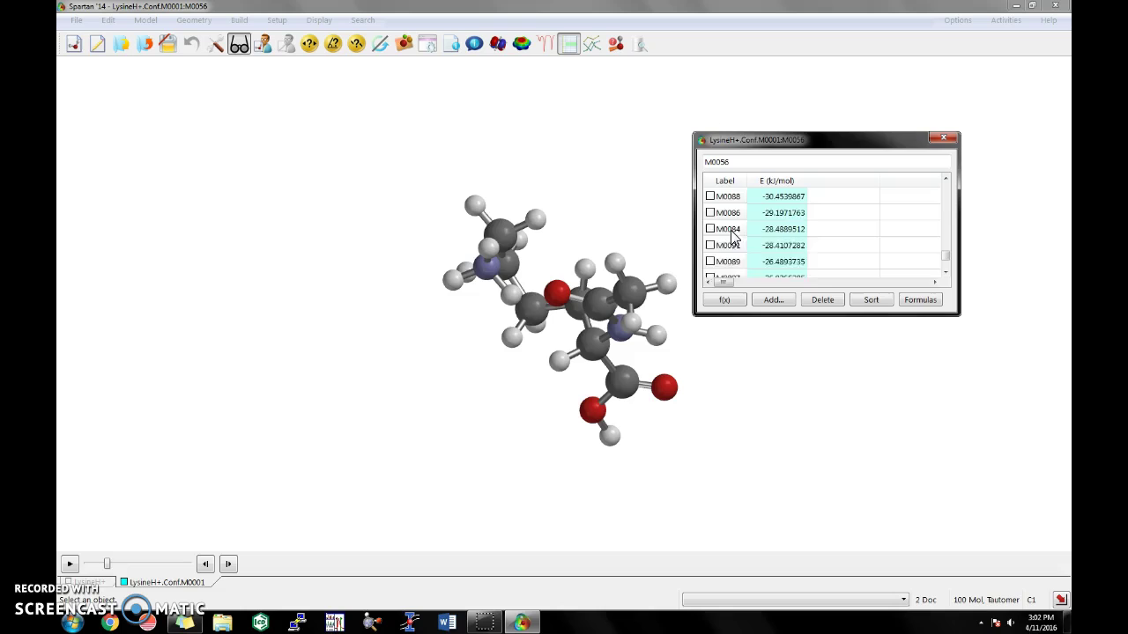
pyautogui.click(735, 216)
# Step: Delete the 80 higher-energy conformers, leaving the 20 lowest with M0036 on top
pyautogui.hotkey('ctrl', 'a')
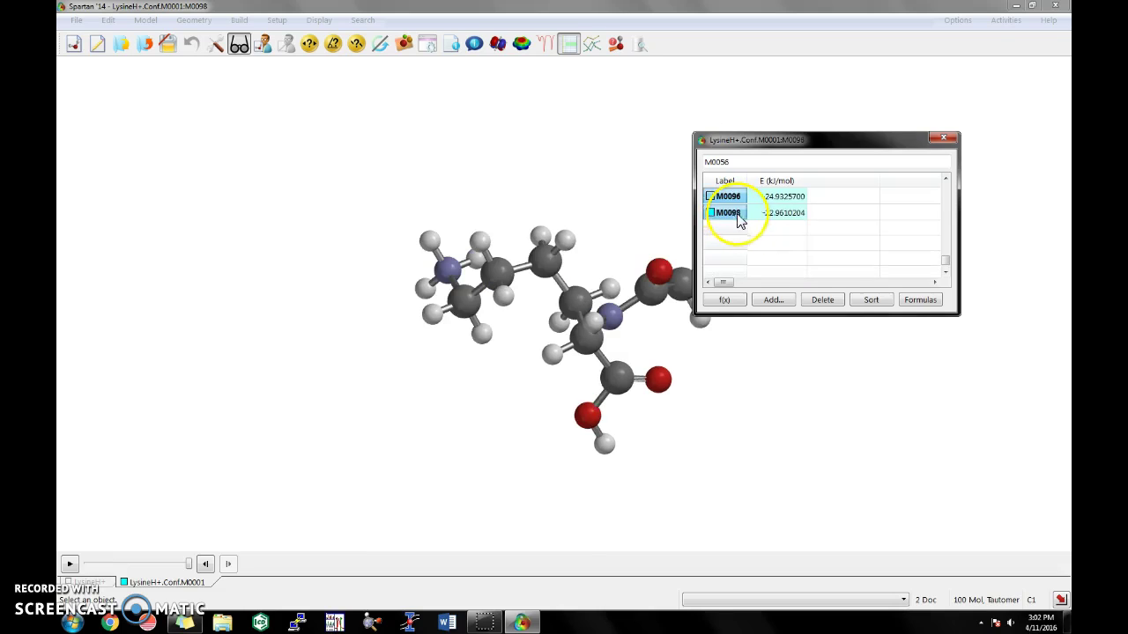
pyautogui.scroll(15, 886, 247)
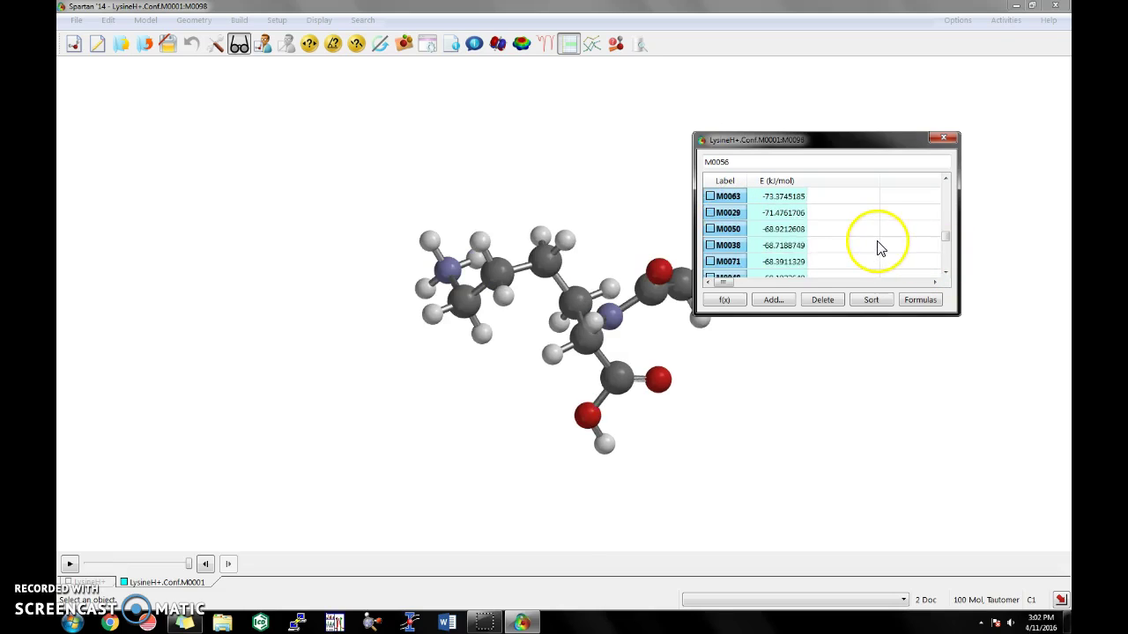
pyautogui.click(814, 300)
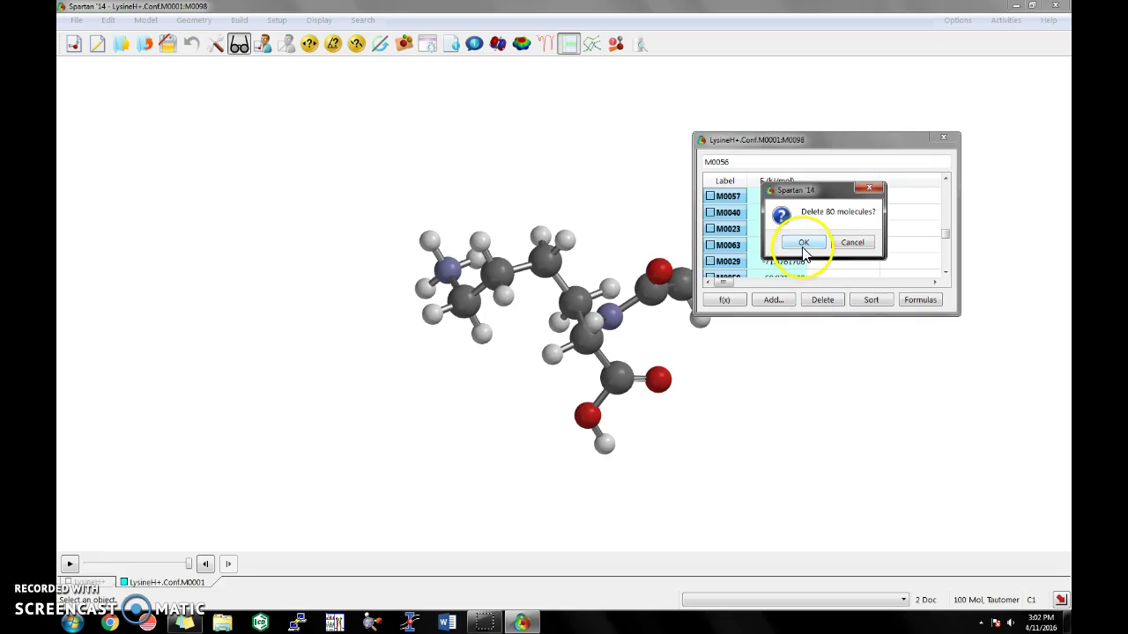
pyautogui.click(804, 246)
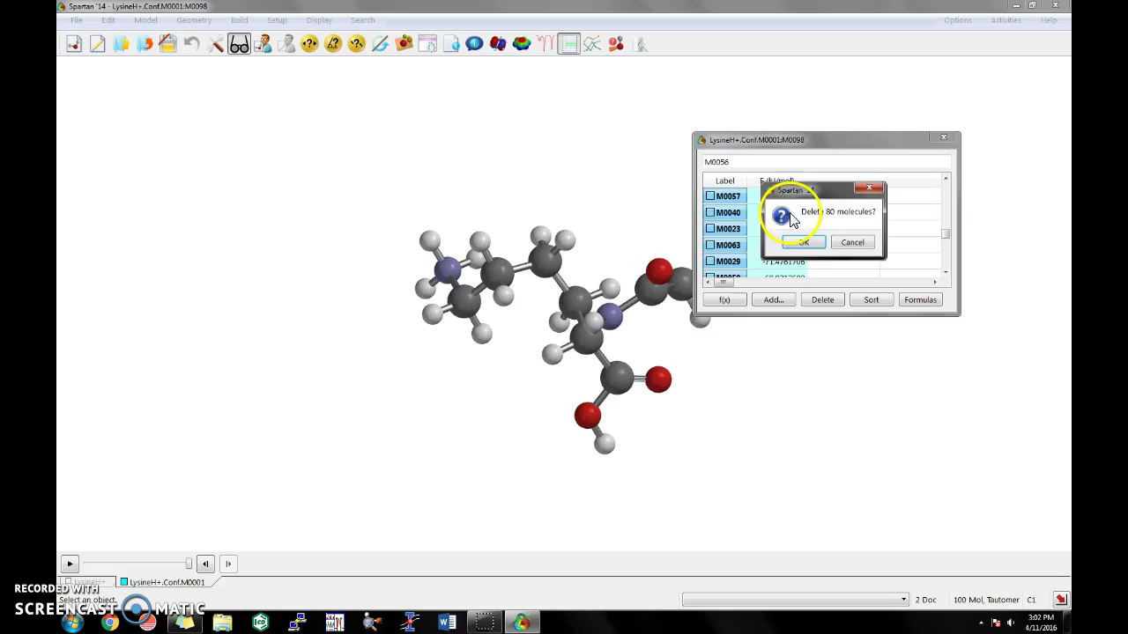
pyautogui.click(803, 243)
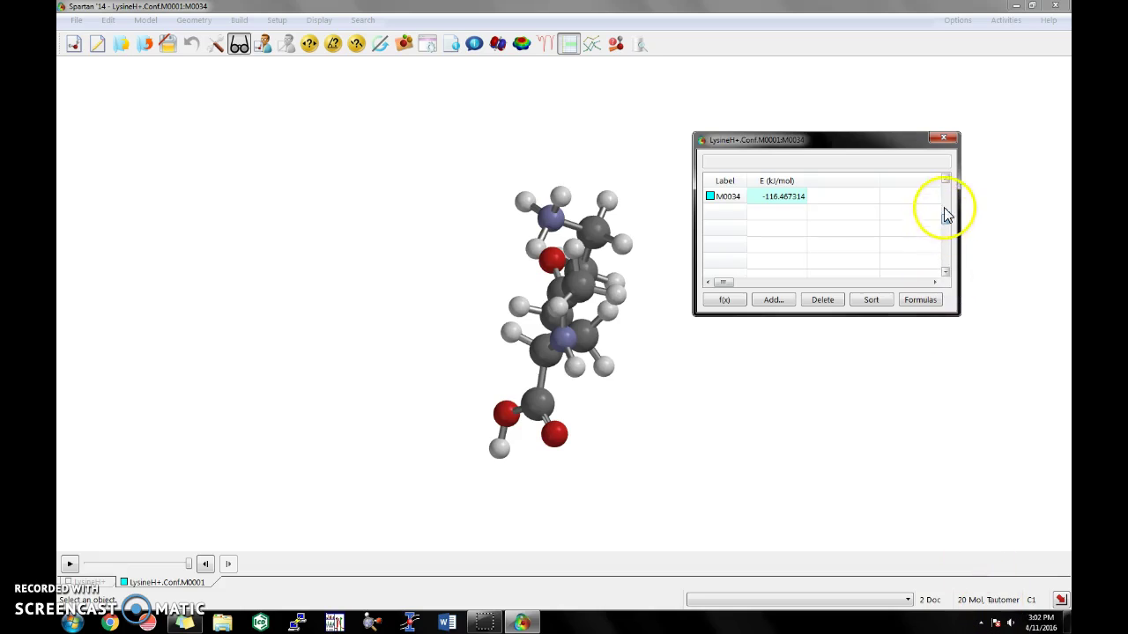
pyautogui.moveTo(943, 214); pyautogui.dragTo(946, 181)
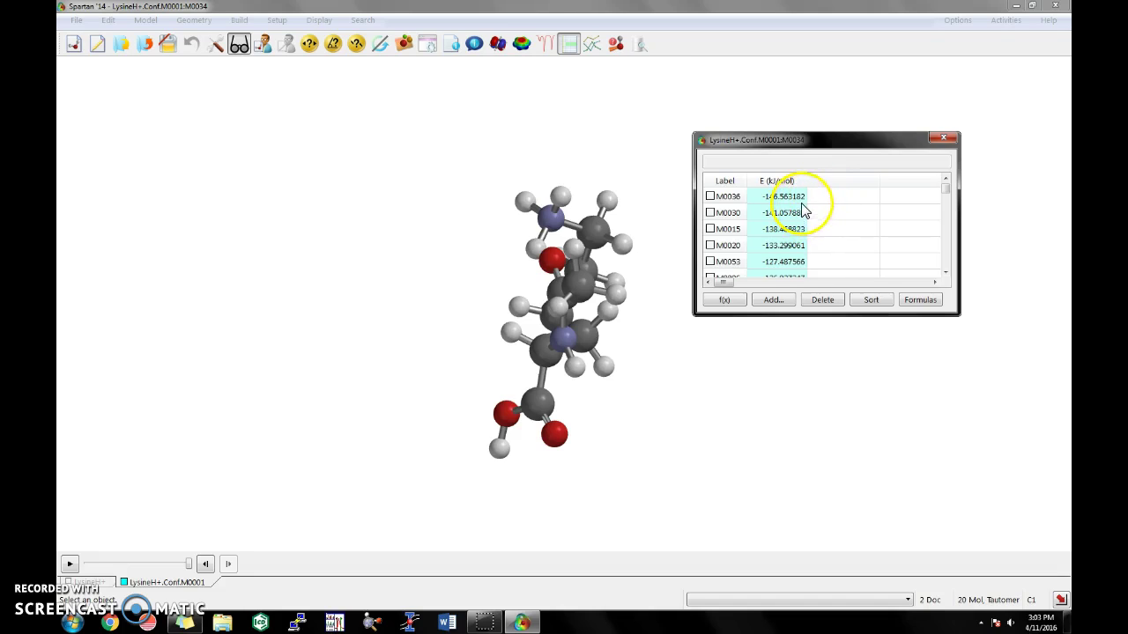
# Step: Close the conformer spreadsheet and bring up the Calculations settings from Setup
pyautogui.click(626, 397)
pyautogui.click(944, 139)
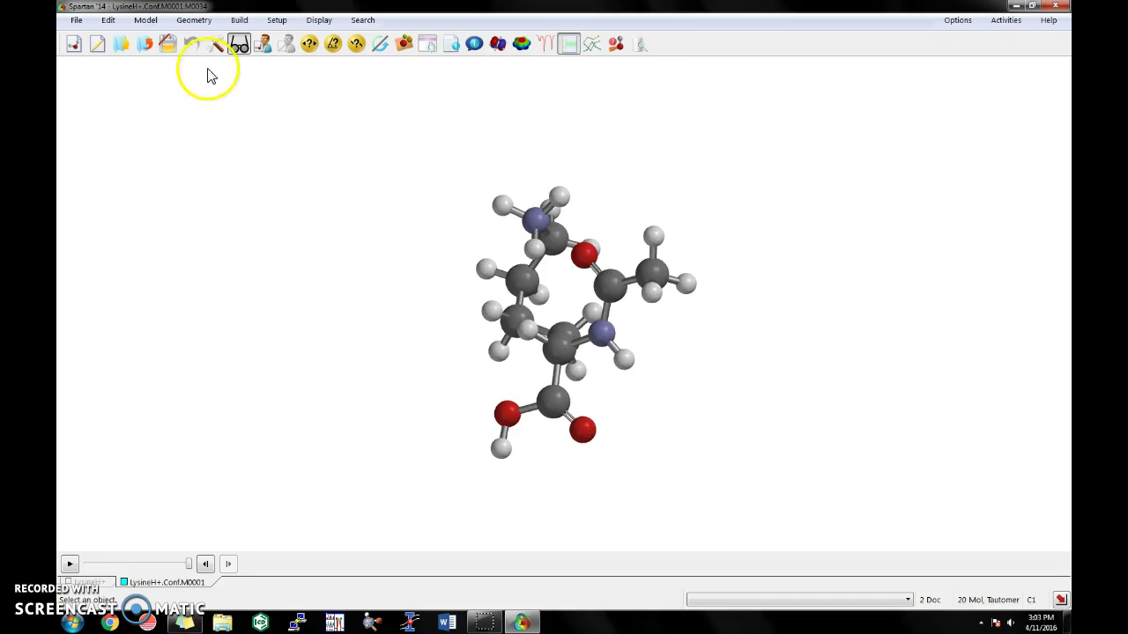
pyautogui.click(273, 21)
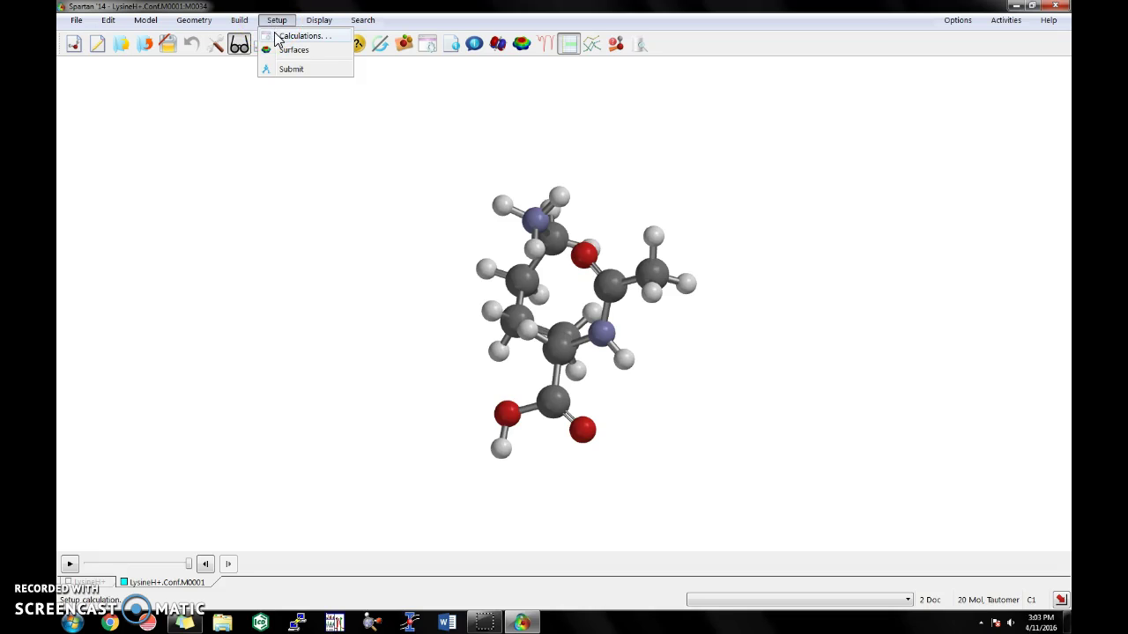
pyautogui.click(278, 36)
pyautogui.moveTo(453, 192); pyautogui.dragTo(249, 60)
# Step: Choose Equilibrium Geometry with Hartree-Fock 3-21G, keeping the solvent as Vacuum
pyautogui.click(185, 95)
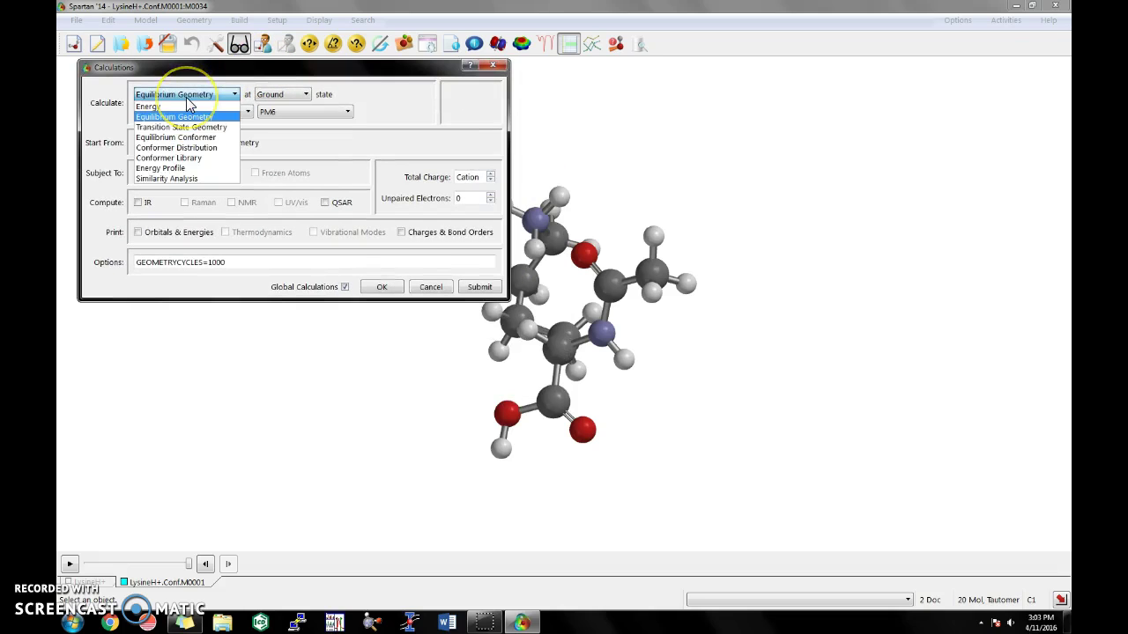
pyautogui.click(176, 116)
pyautogui.click(187, 117)
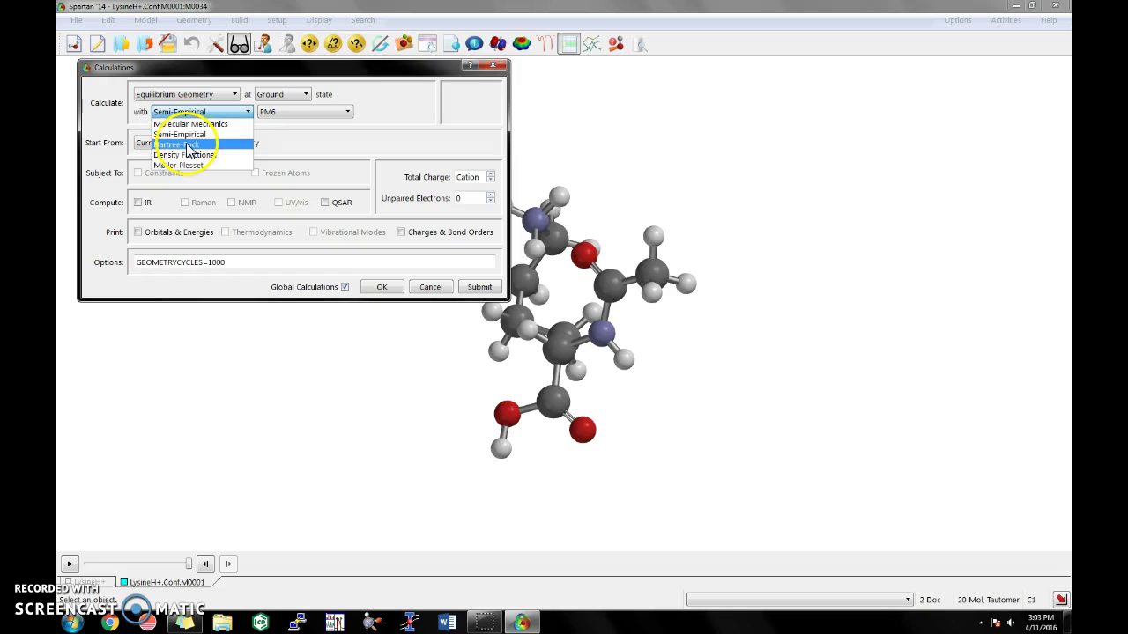
pyautogui.click(188, 146)
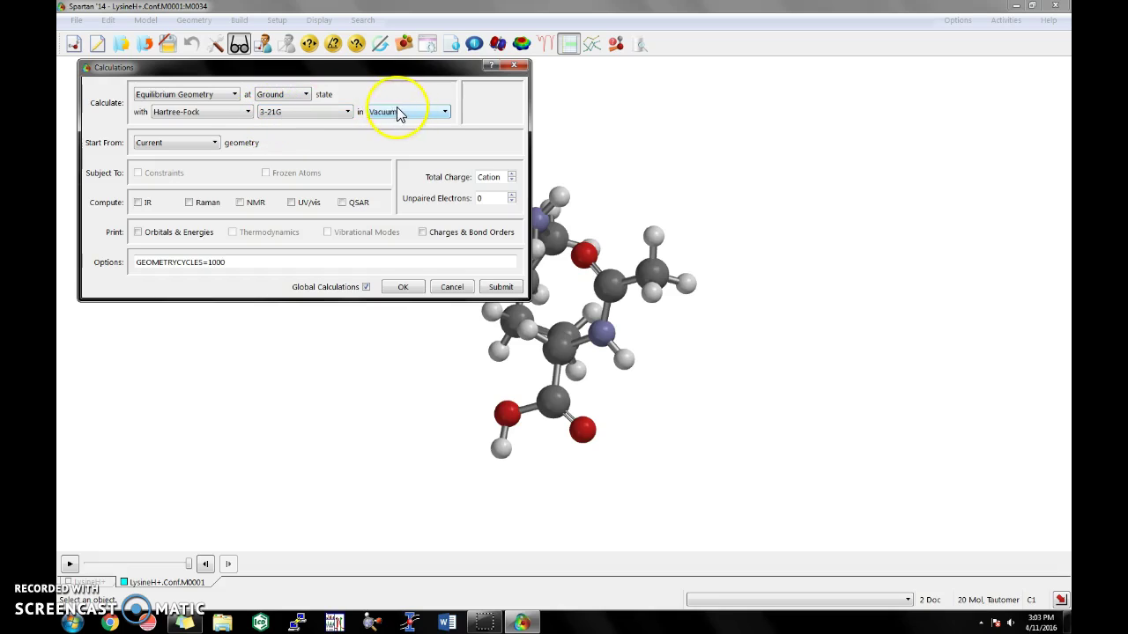
pyautogui.click(445, 115)
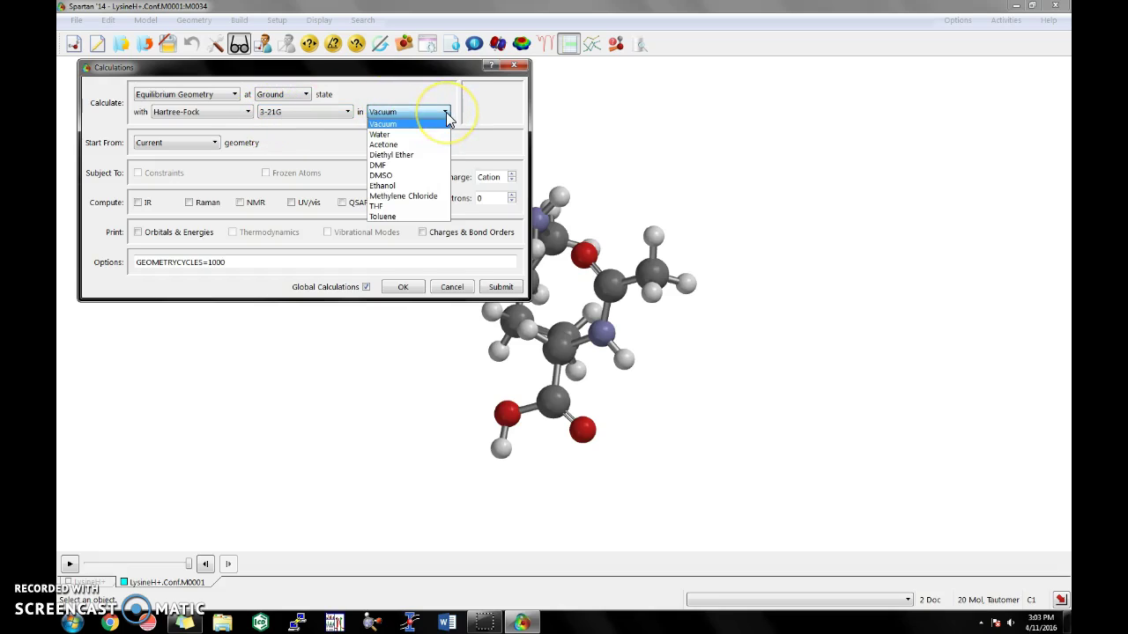
pyautogui.click(447, 118)
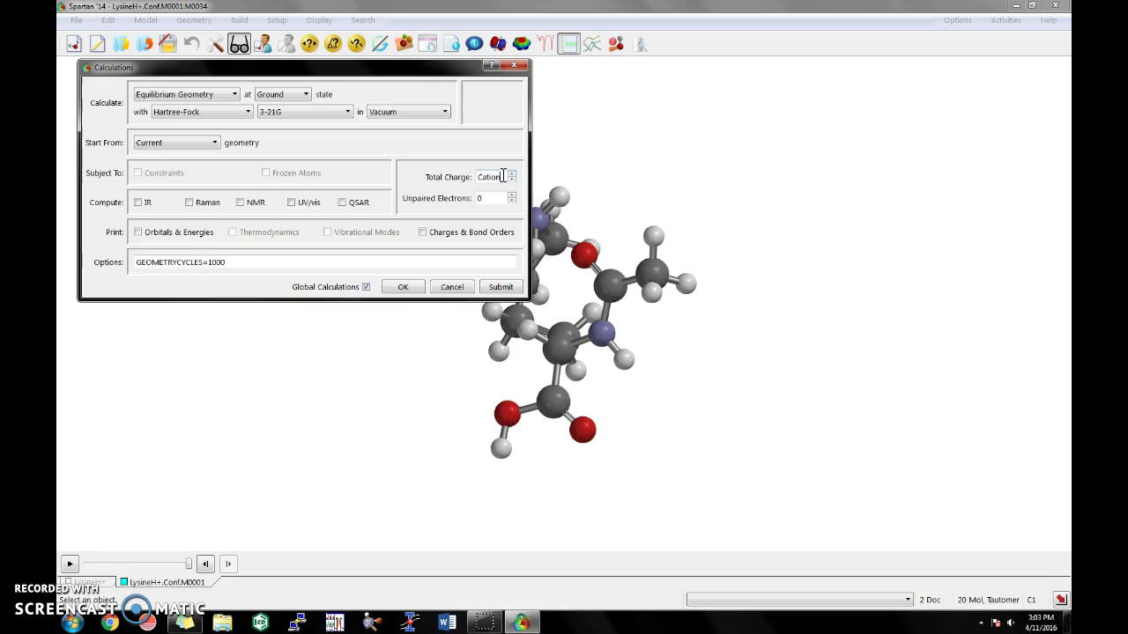
# Step: Add IR and Thermodynamics, apply Global Calculations to all conformers, and submit the Hartree-Fock job
pyautogui.click(139, 203)
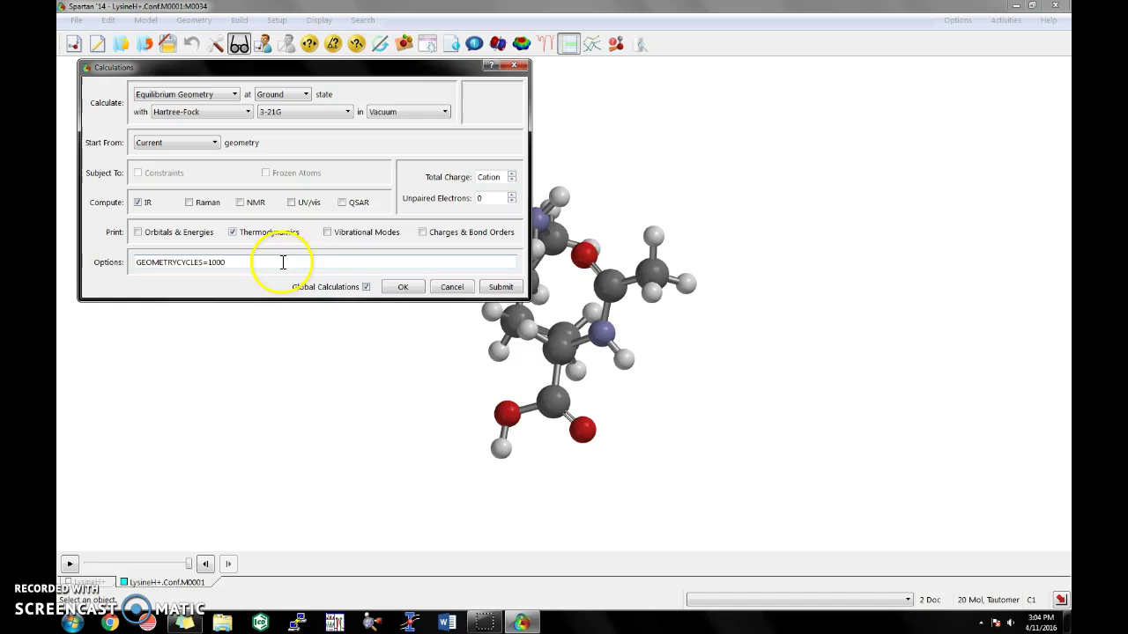
pyautogui.click(365, 287)
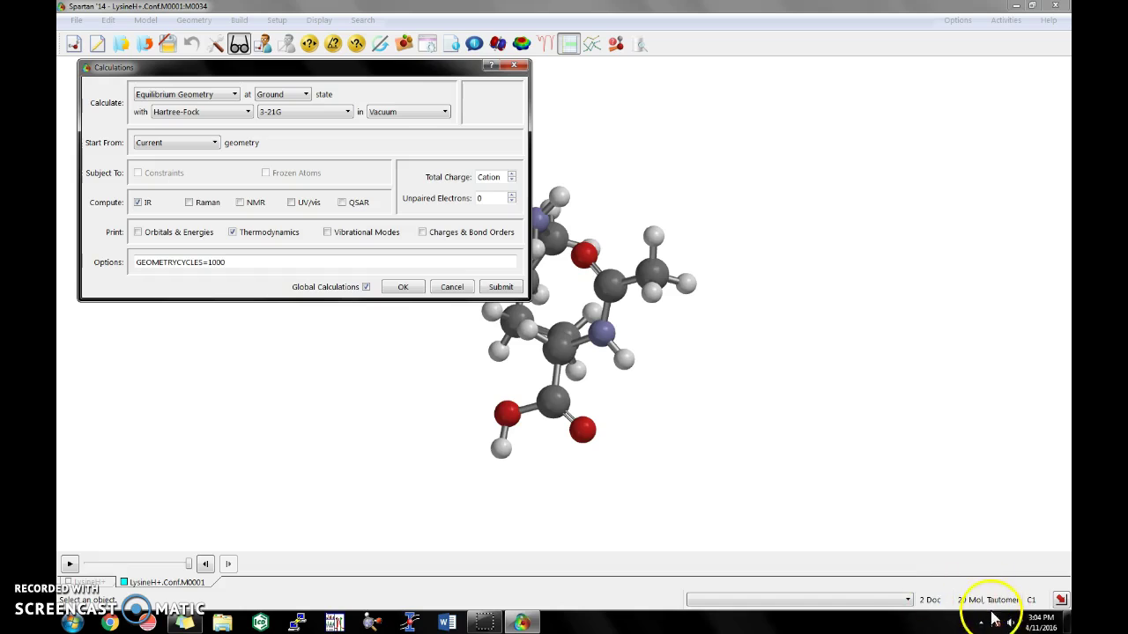
pyautogui.click(366, 288)
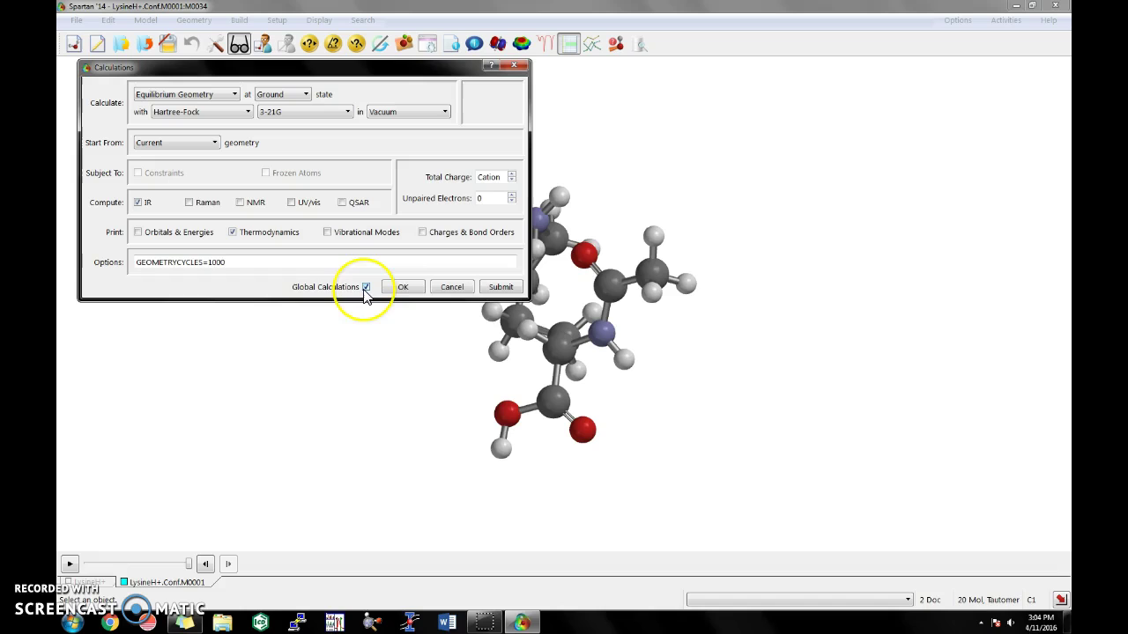
pyautogui.click(499, 287)
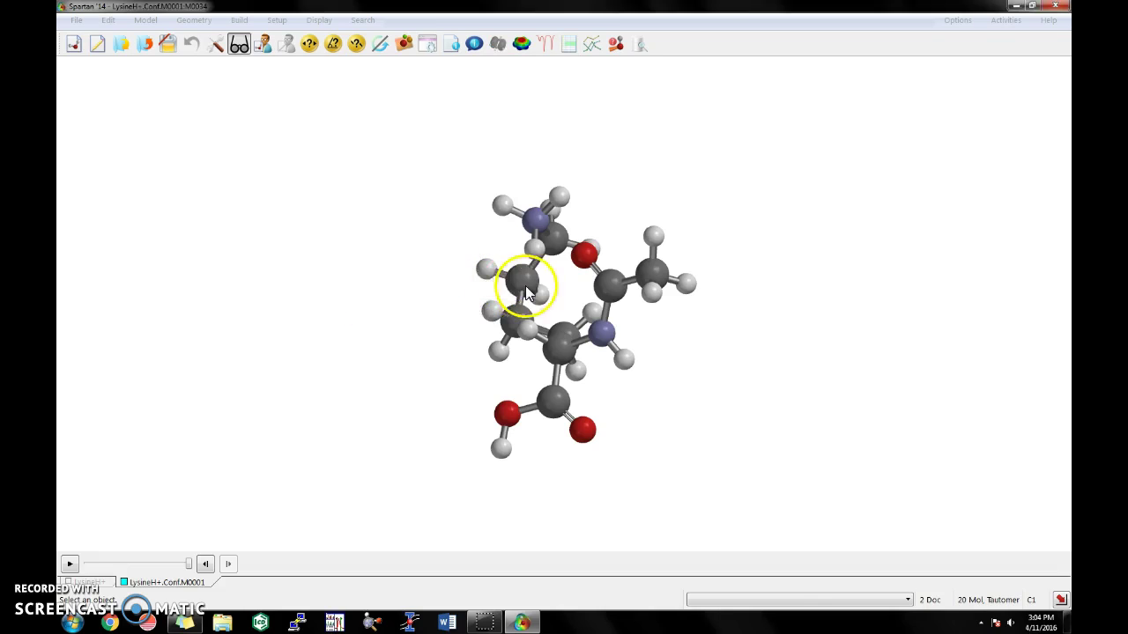
# Step: Check the job in Options > Local Monitor and dismiss the killed-by-monitor message
pyautogui.click(685, 329)
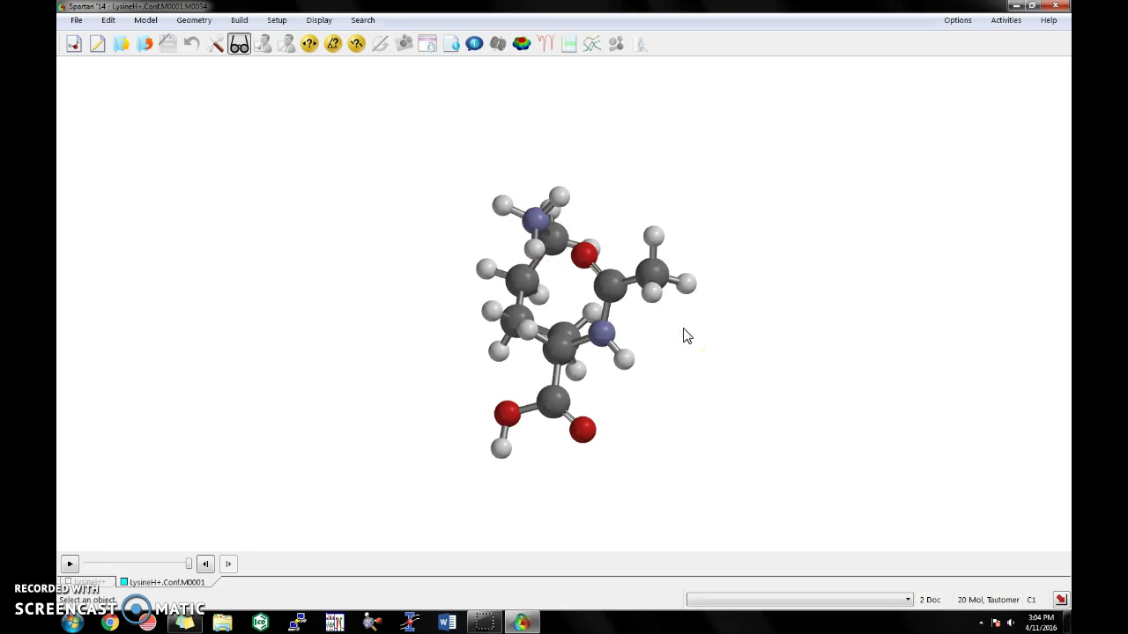
pyautogui.click(976, 91)
pyautogui.click(961, 27)
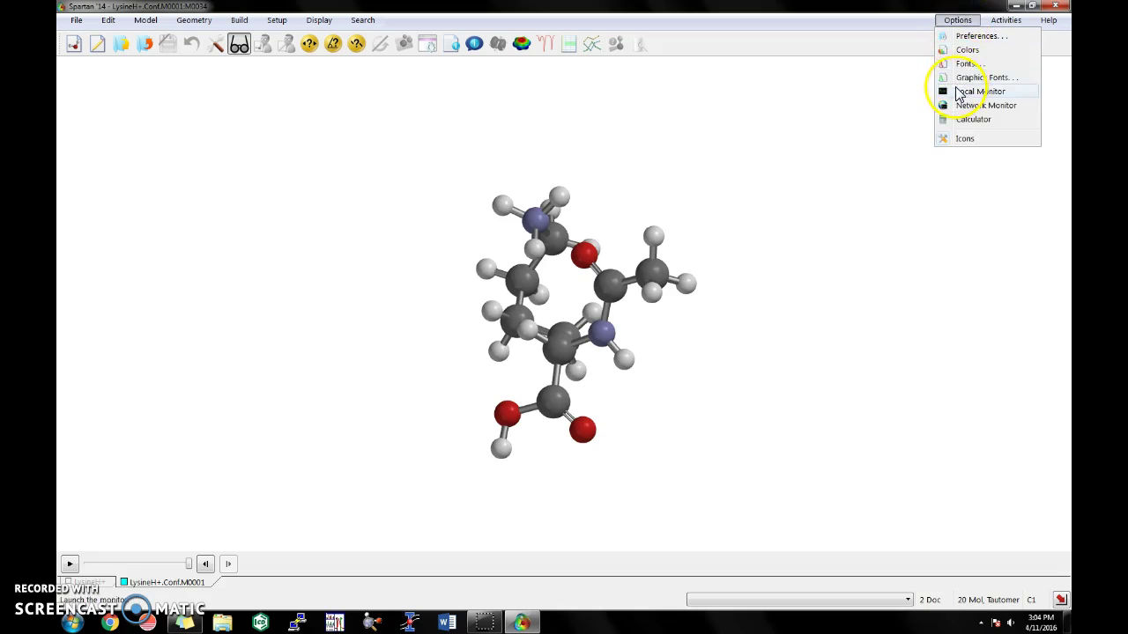
pyautogui.click(959, 90)
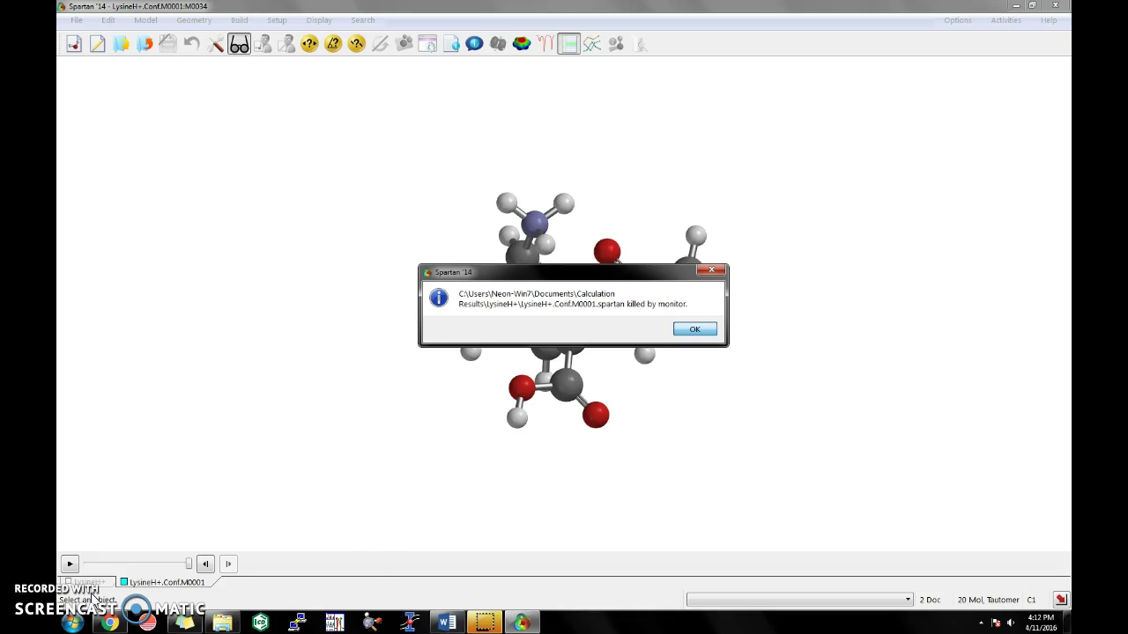
pyautogui.moveTo(509, 278); pyautogui.dragTo(511, 275)
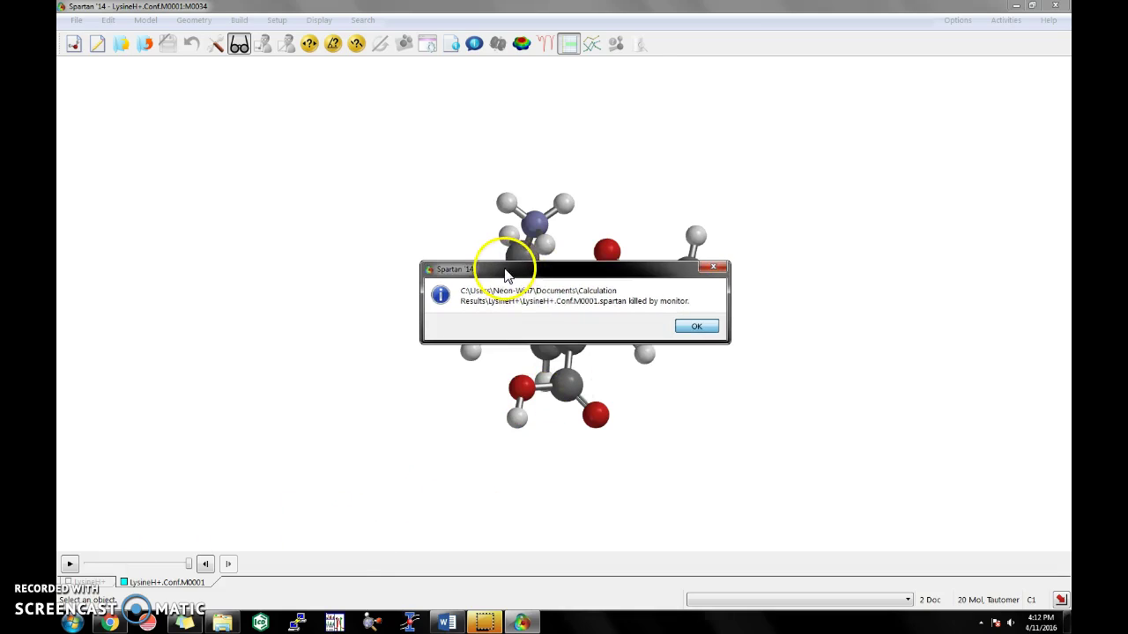
pyautogui.click(696, 327)
# Step: Reopen the conformer spreadsheet showing Hartree-Fock energies with the E (kJ/mol) column selected
pyautogui.moveTo(629, 161); pyautogui.dragTo(696, 190)
pyautogui.click(570, 45)
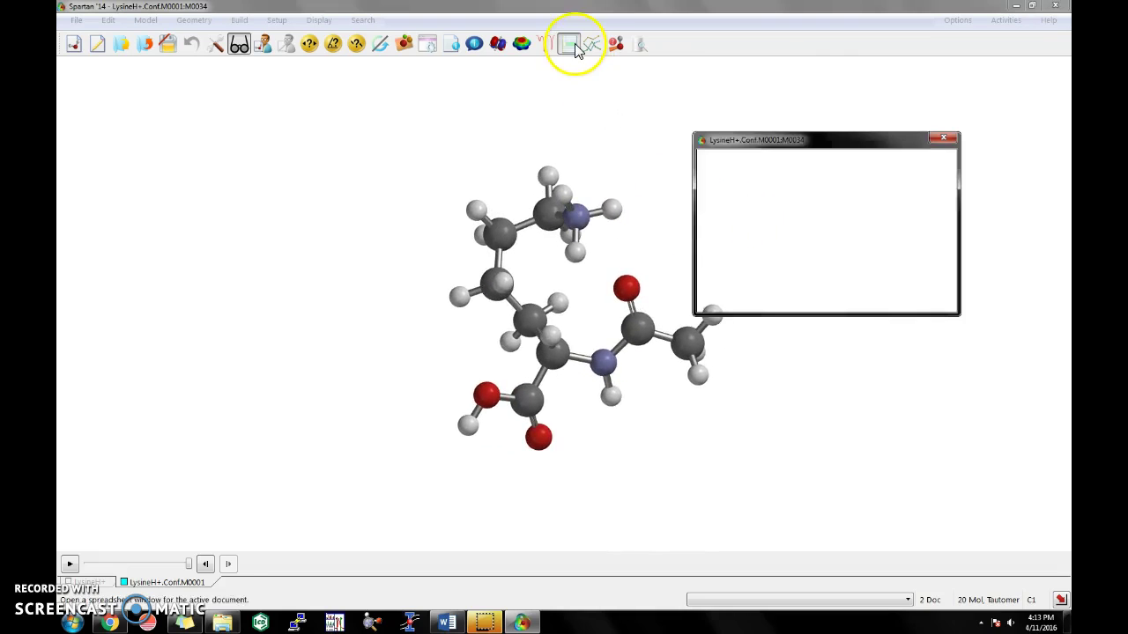
pyautogui.click(793, 180)
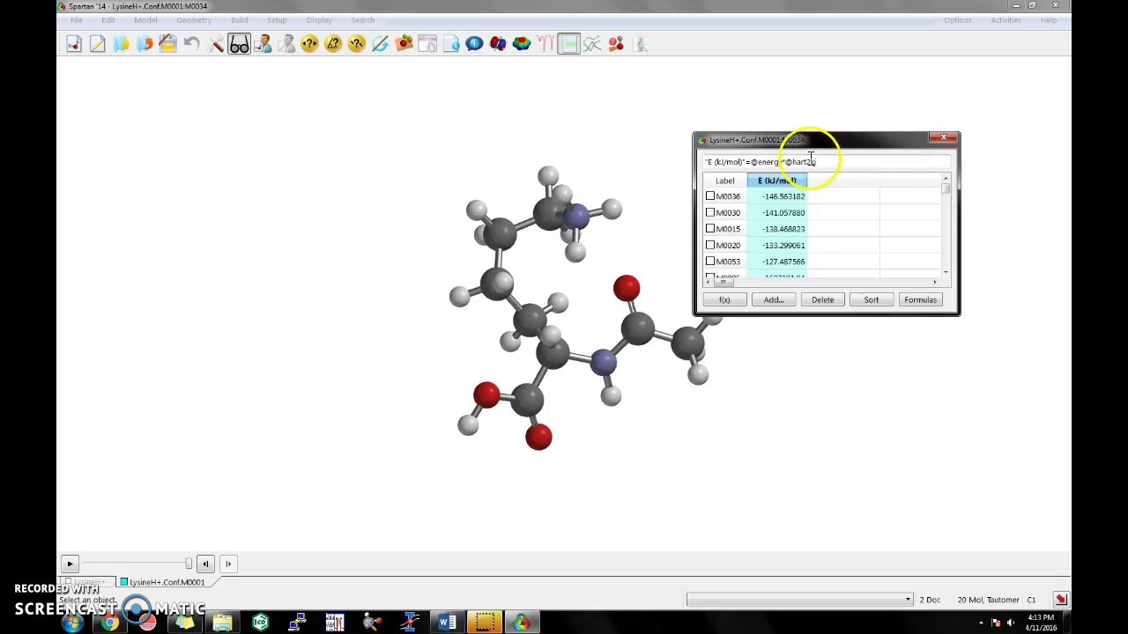
pyautogui.moveTo(941, 196); pyautogui.dragTo(896, 225)
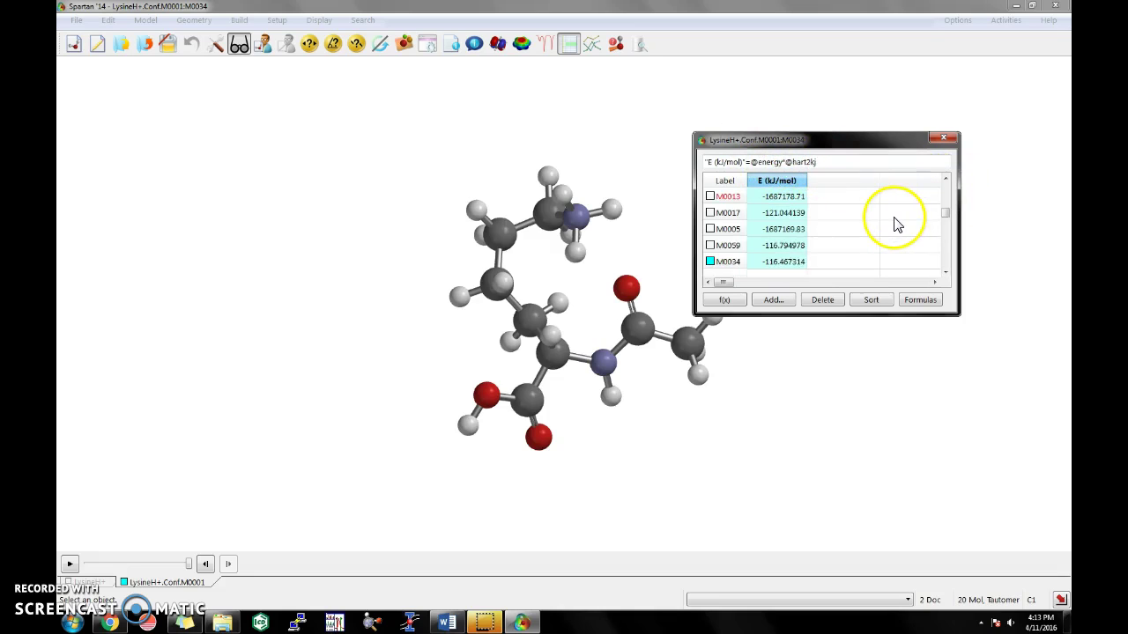
# Step: Sort by energy and display lowest-energy conformer M0006 at -1687181.94 kJ/mol
pyautogui.scroll(2, 787, 226)
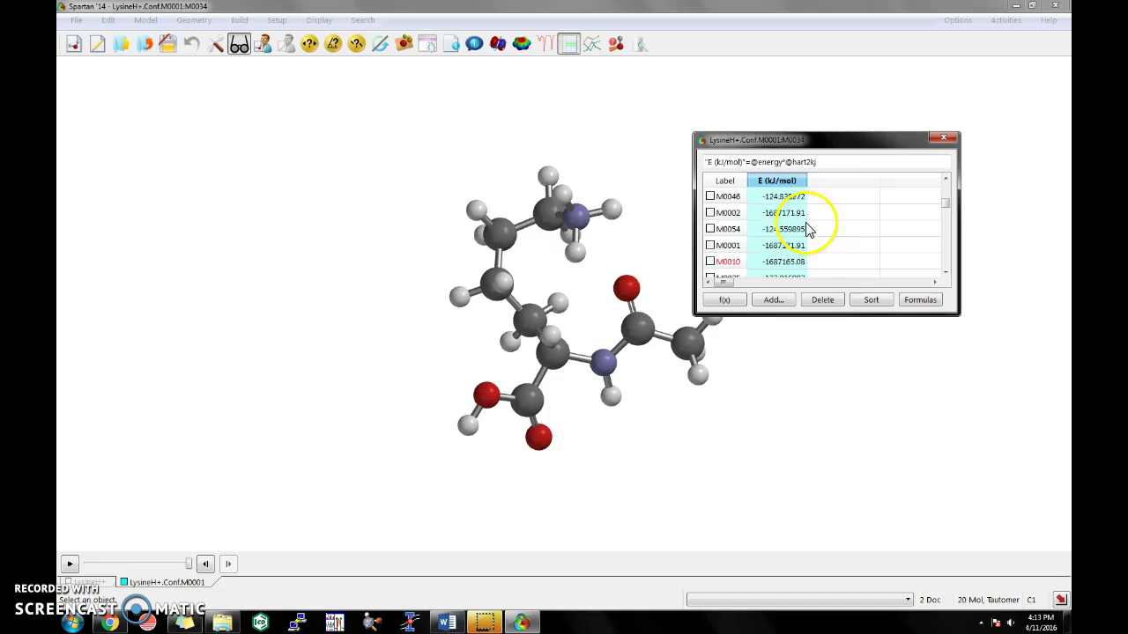
pyautogui.scroll(-1, 810, 229)
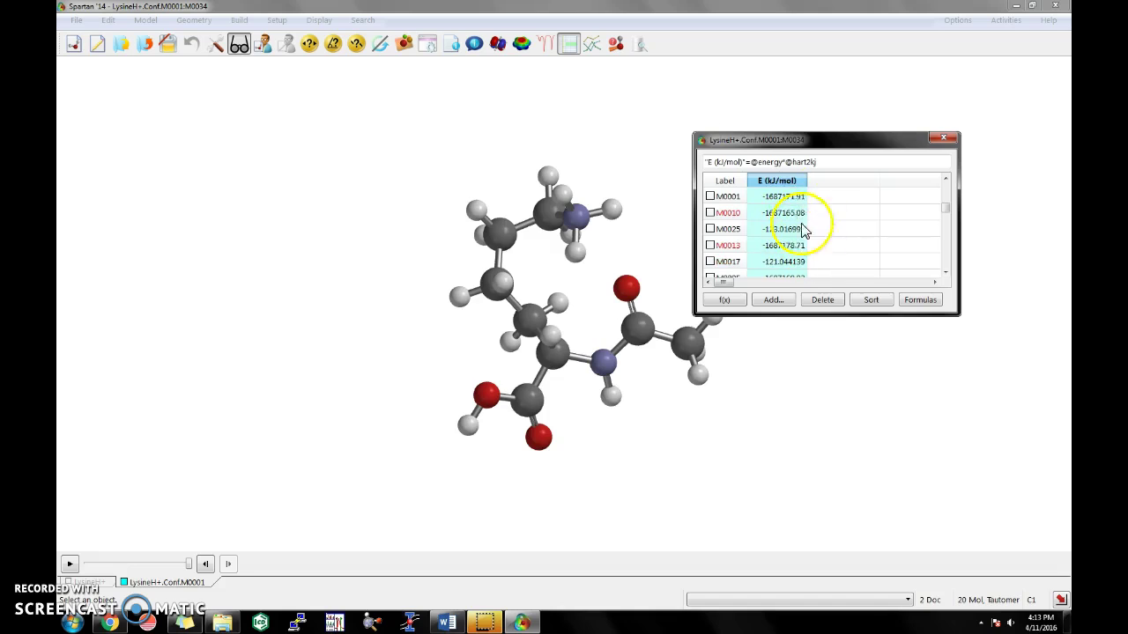
pyautogui.click(869, 299)
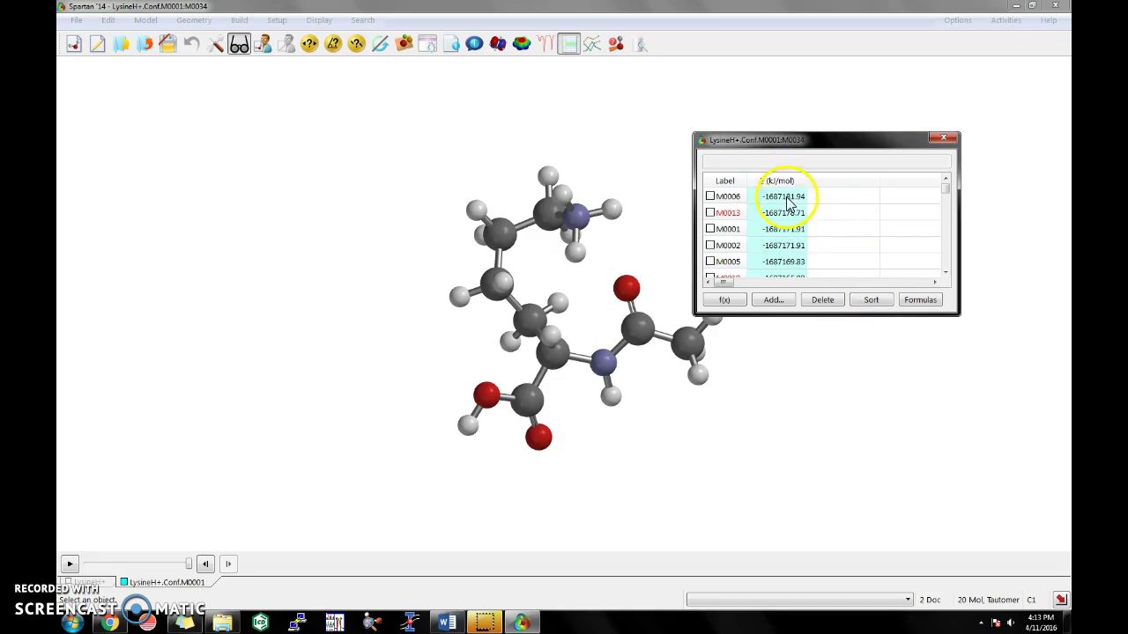
pyautogui.doubleClick(789, 195)
pyautogui.click(729, 196)
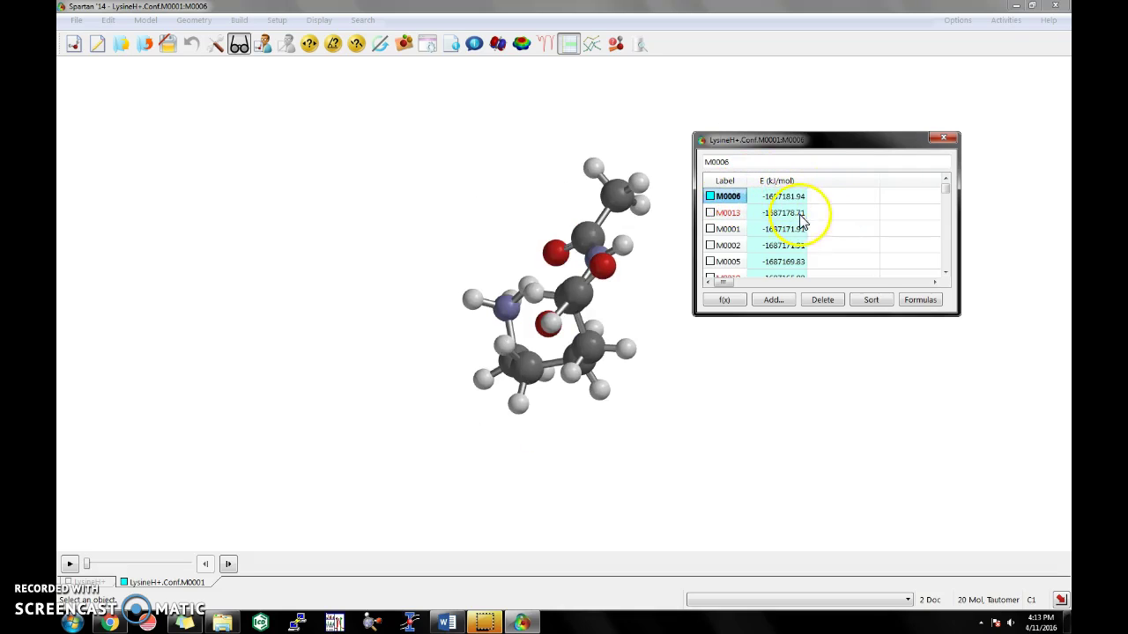
pyautogui.moveTo(634, 335); pyautogui.dragTo(517, 252)
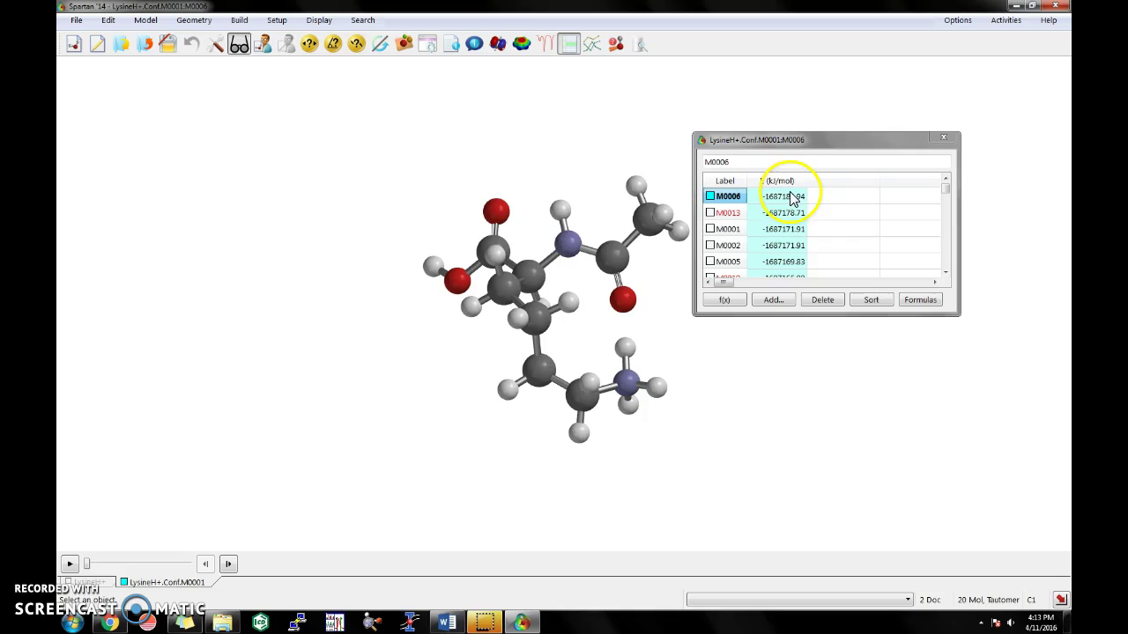
pyautogui.click(782, 198)
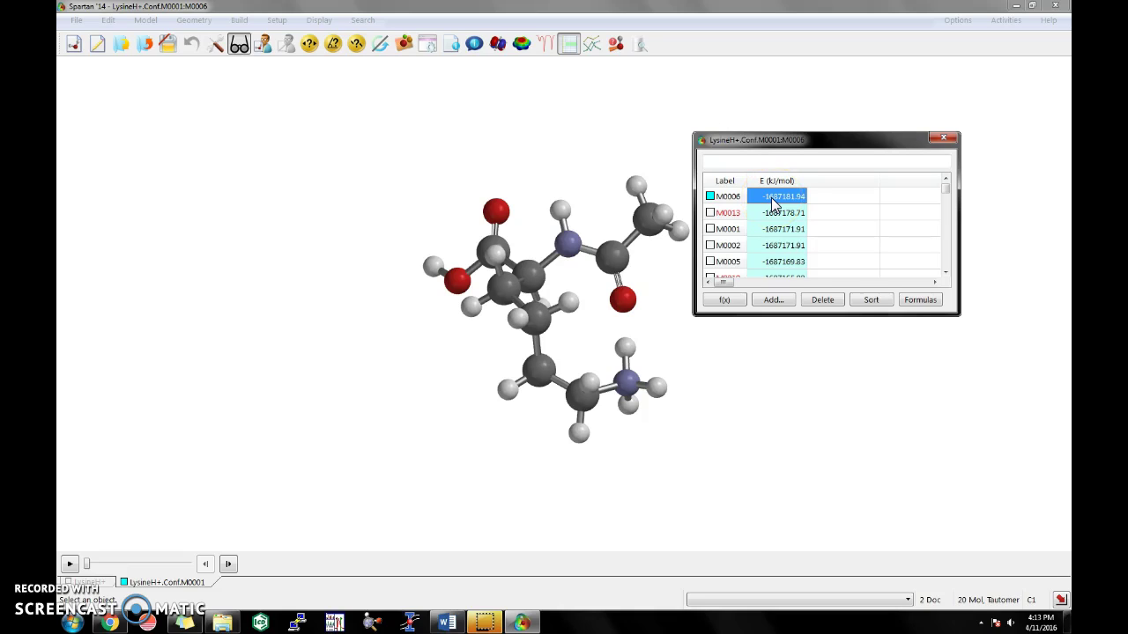
# Step: Select the ten extra conformers and confirm the Delete 10 molecules prompt
pyautogui.press('Down')
pyautogui.press('Down')
pyautogui.press('Down')
pyautogui.press('Down')
pyautogui.press('Down')
pyautogui.press('Down')
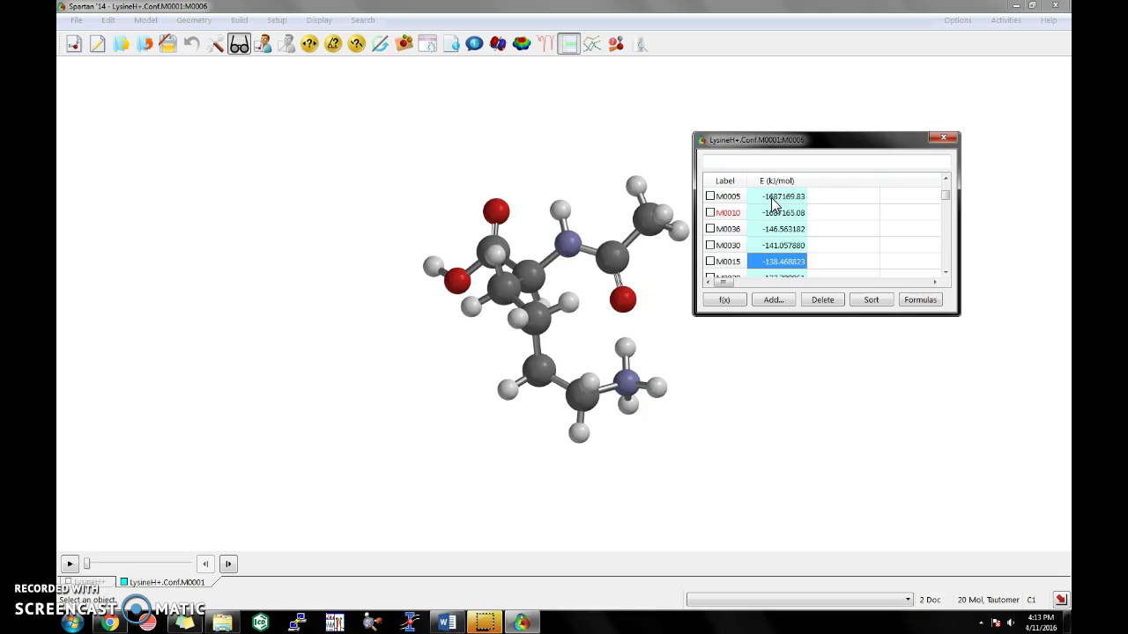
pyautogui.click(773, 202)
pyautogui.click(728, 226)
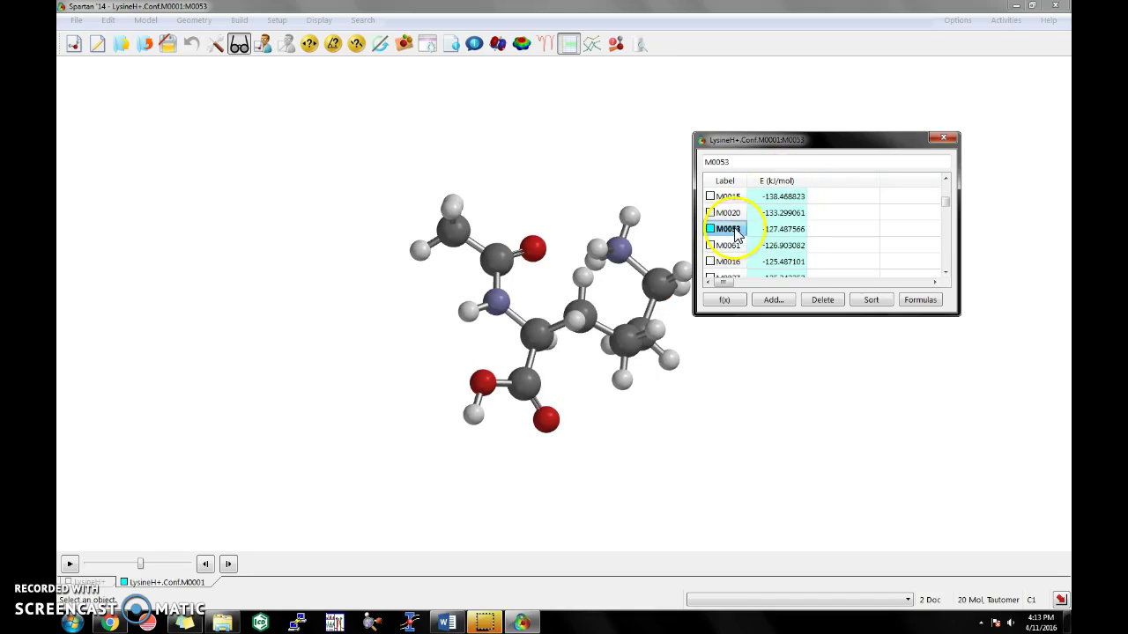
pyautogui.click(730, 197)
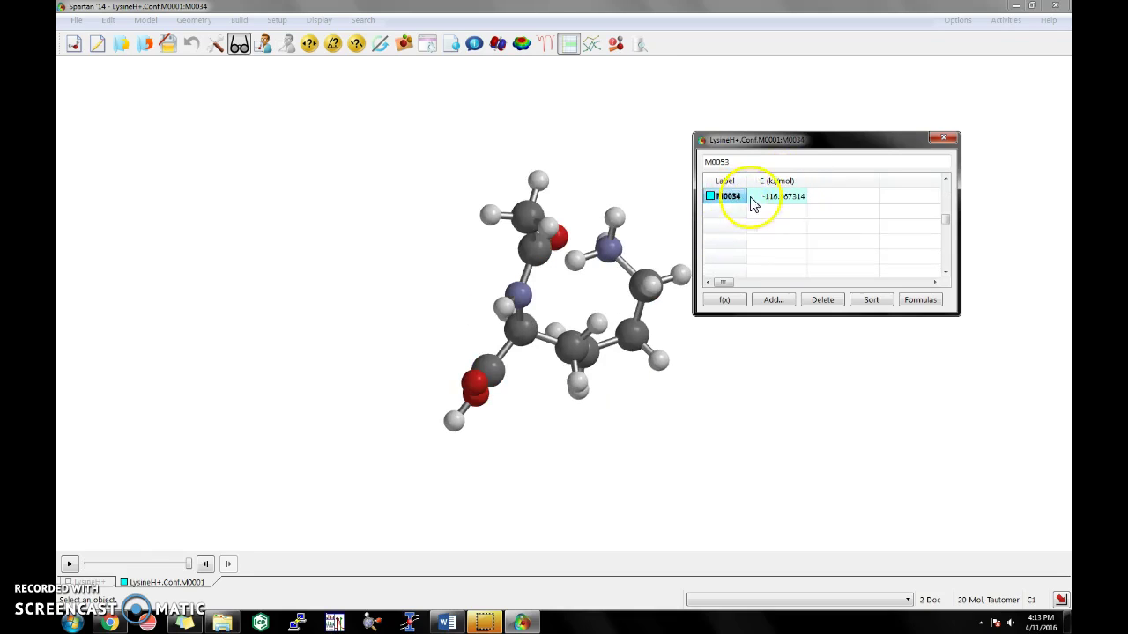
pyautogui.click(820, 302)
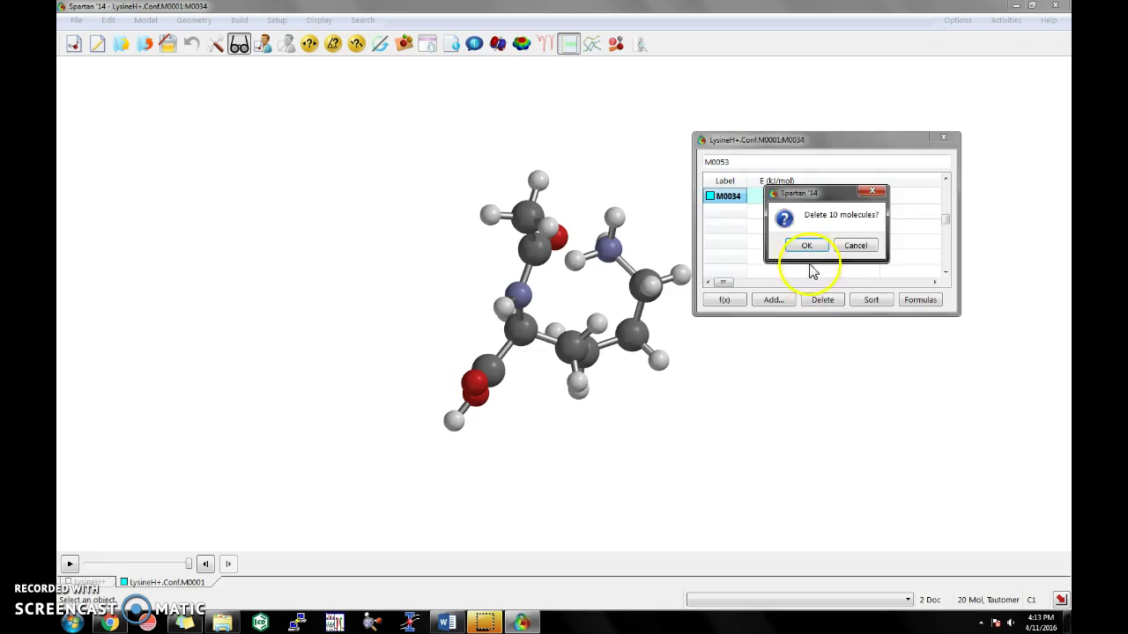
pyautogui.click(804, 246)
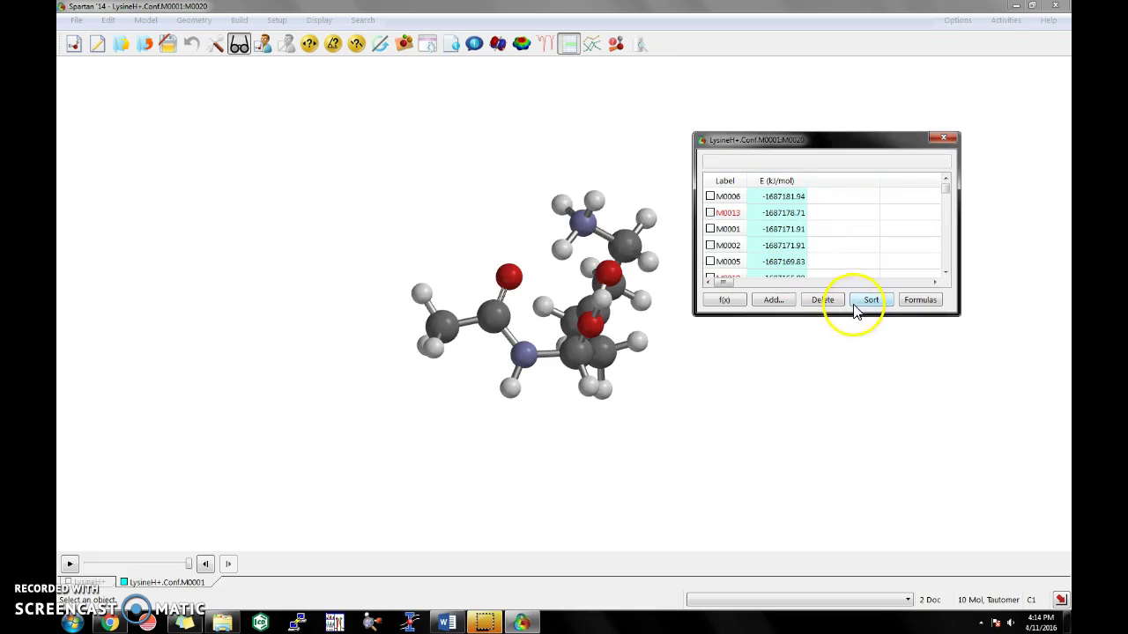
# Step: Enlarge and shift the conformer list so all ten remaining rows are visible
pyautogui.moveTo(849, 314); pyautogui.dragTo(850, 416)
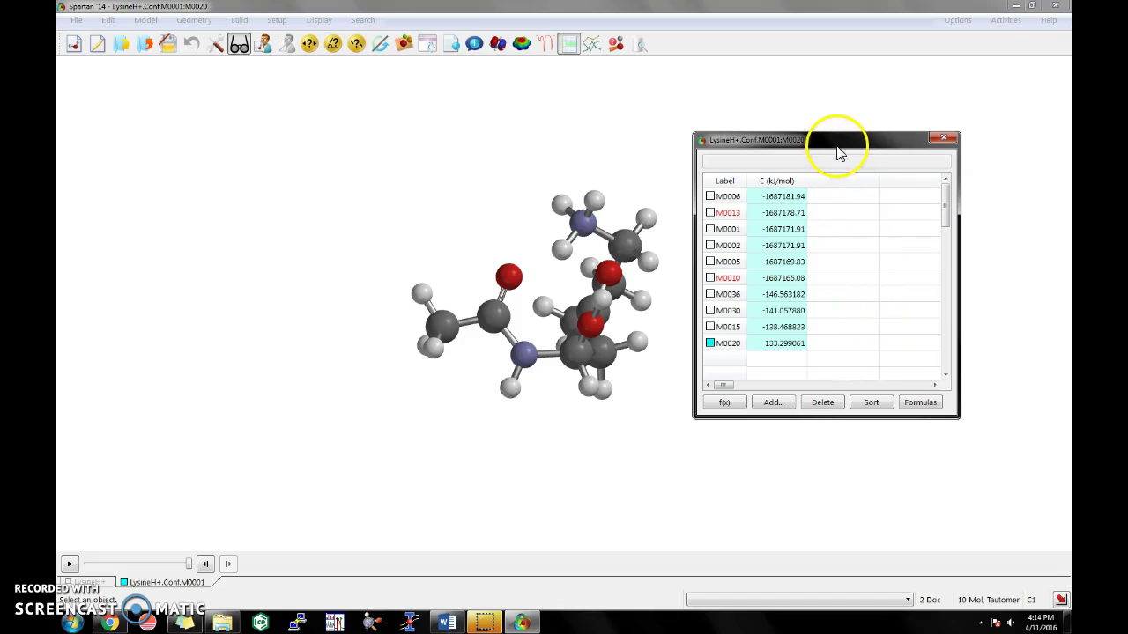
pyautogui.moveTo(838, 148); pyautogui.dragTo(811, 145)
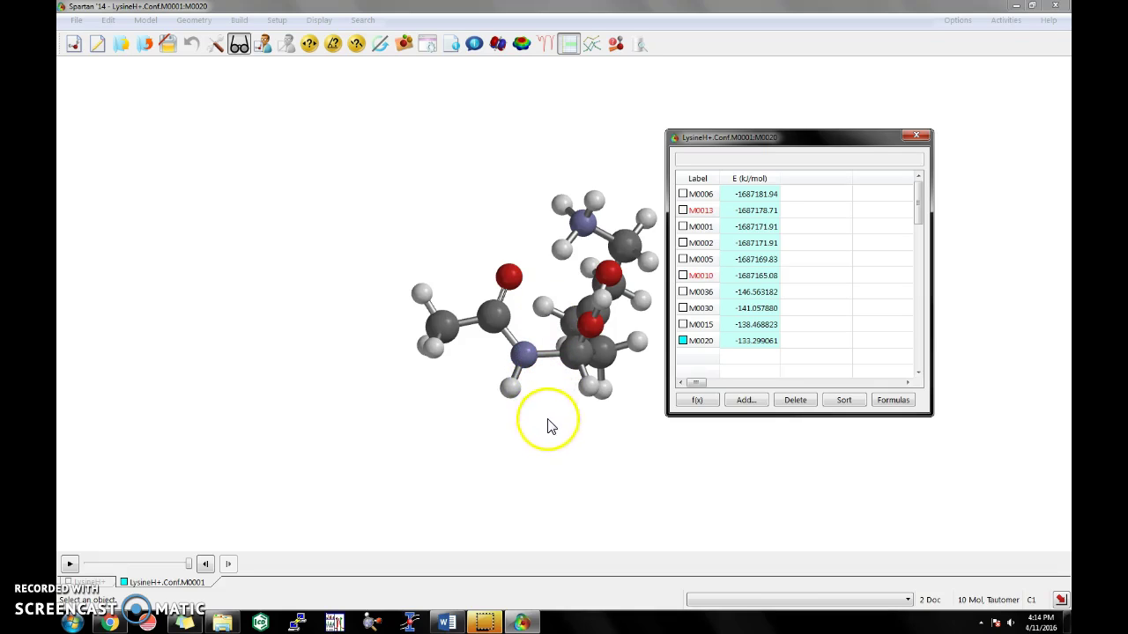
pyautogui.moveTo(541, 432); pyautogui.dragTo(572, 484)
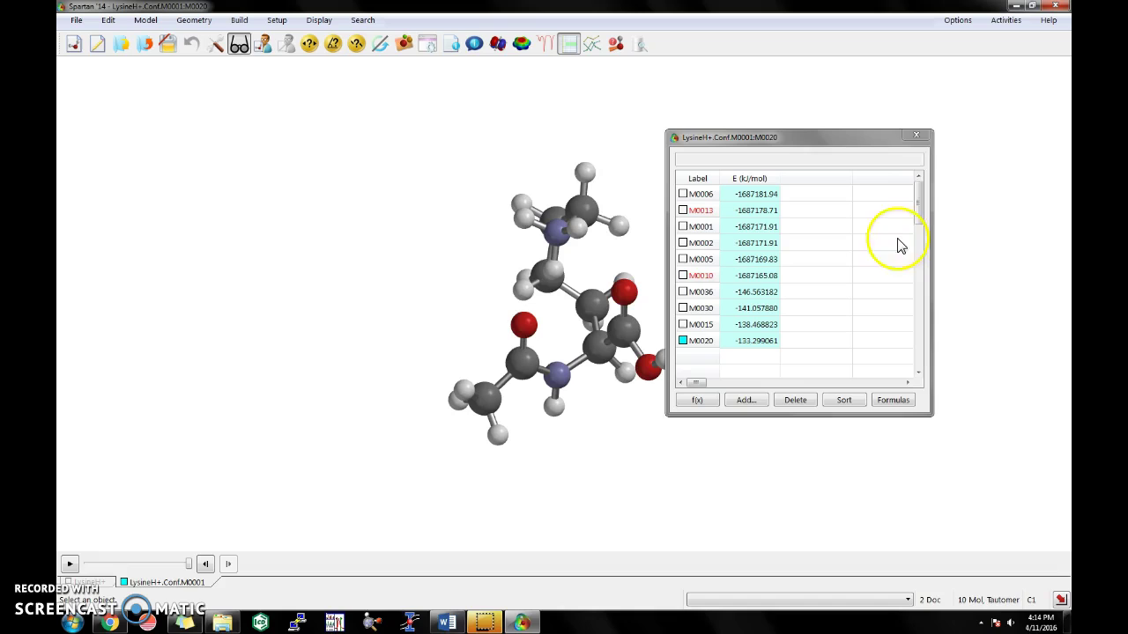
# Step: Save all conformers as Sybyl Mol2 file LysineH+.Conf.M0001.mol2 with no charges
pyautogui.click(917, 138)
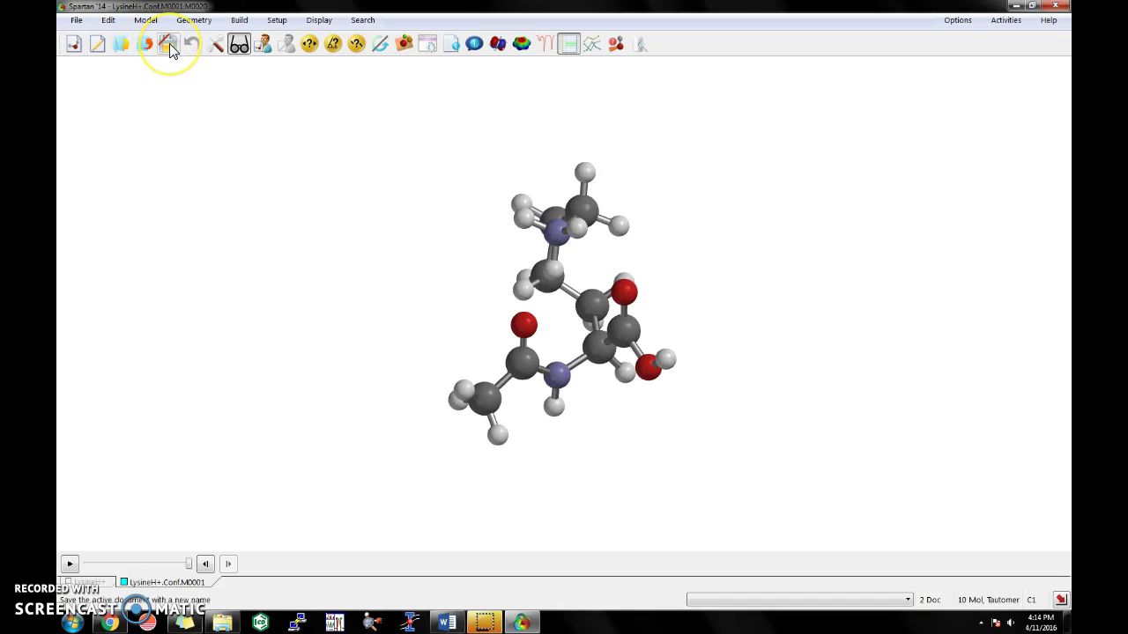
pyautogui.click(168, 44)
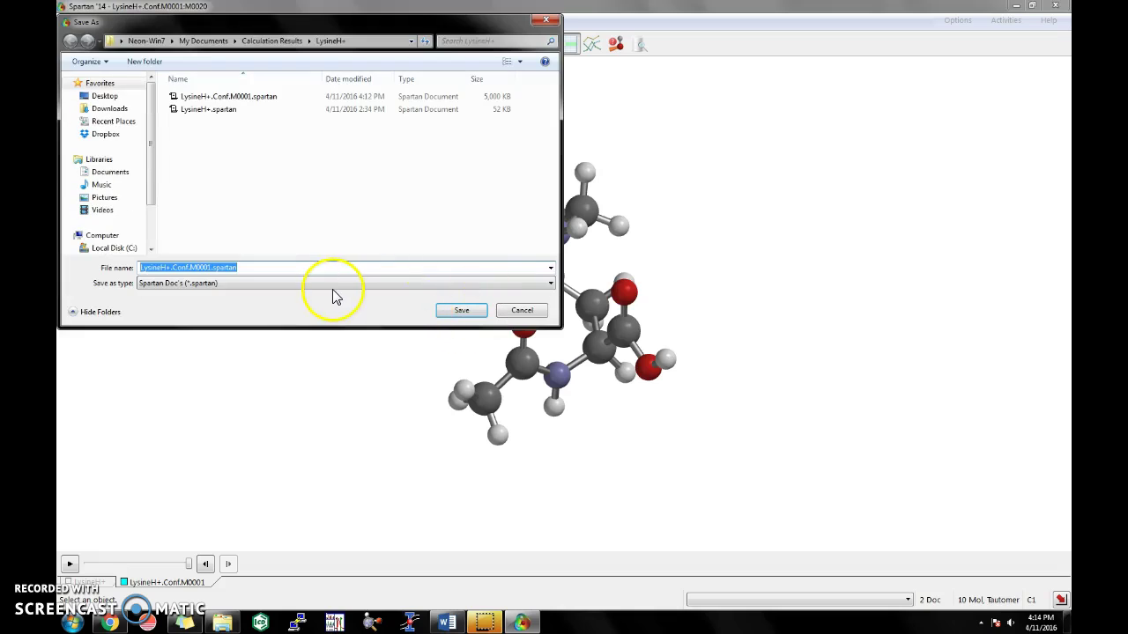
pyautogui.click(334, 283)
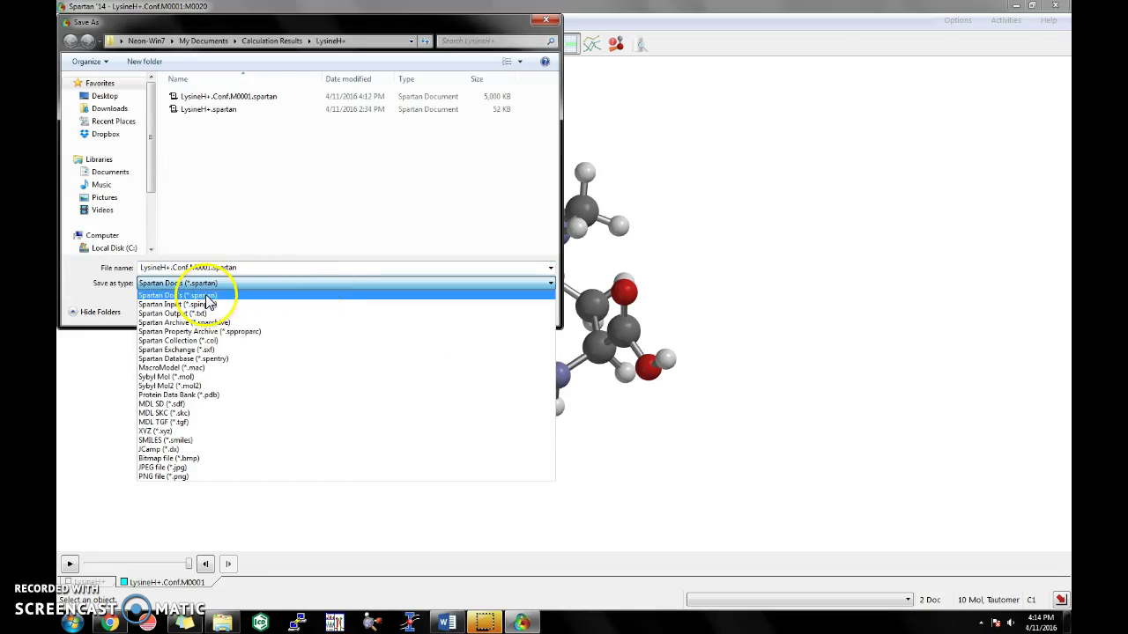
pyautogui.click(216, 388)
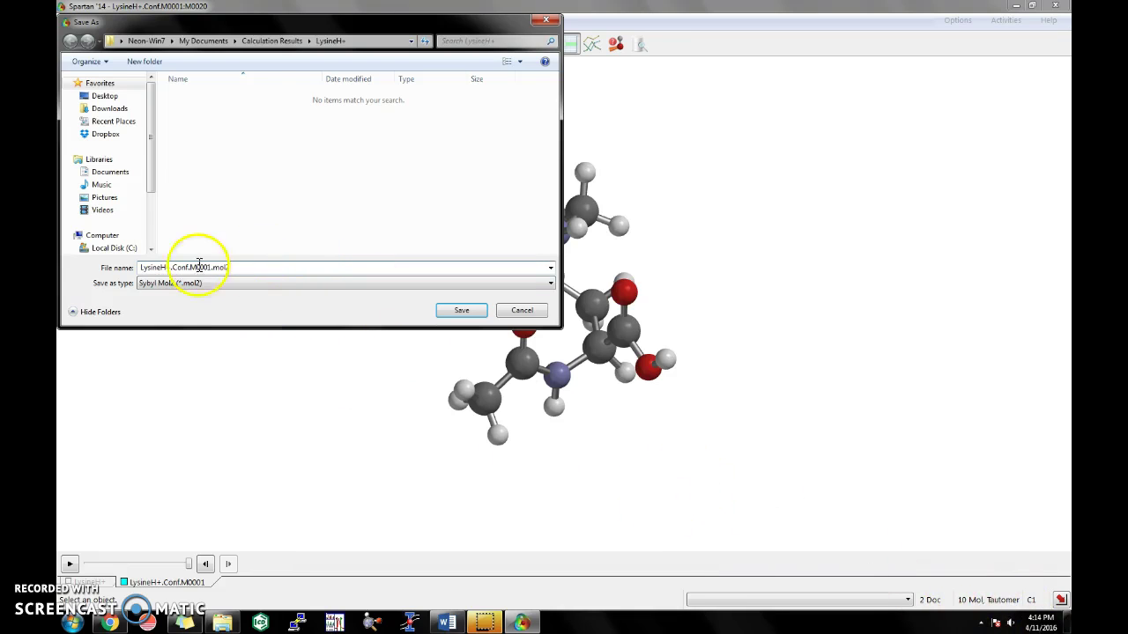
pyautogui.click(471, 314)
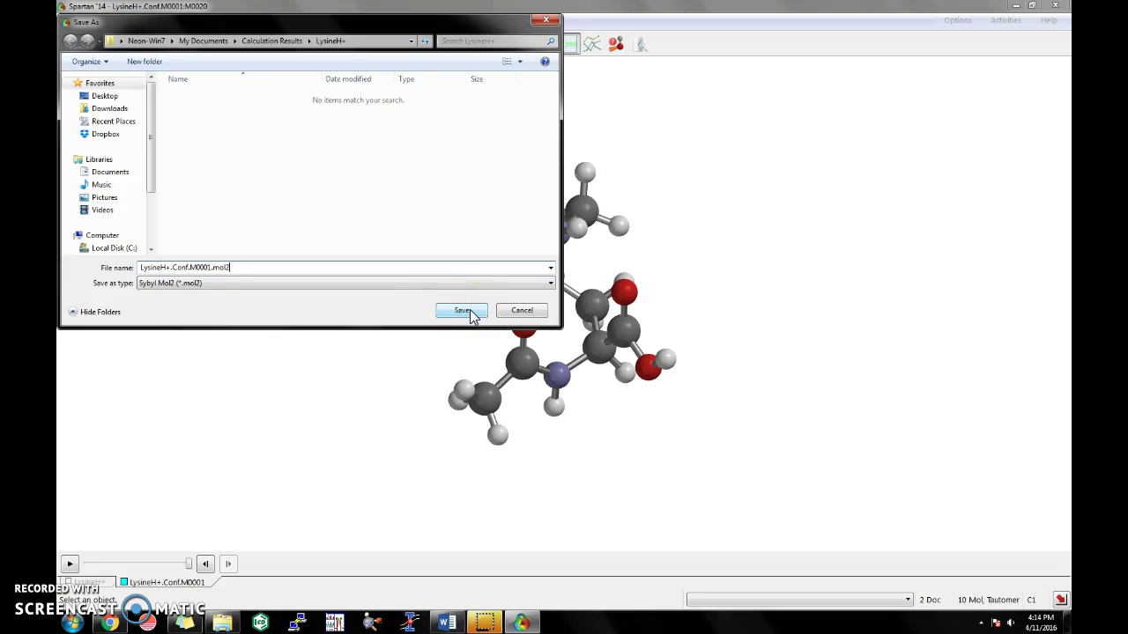
pyautogui.click(471, 315)
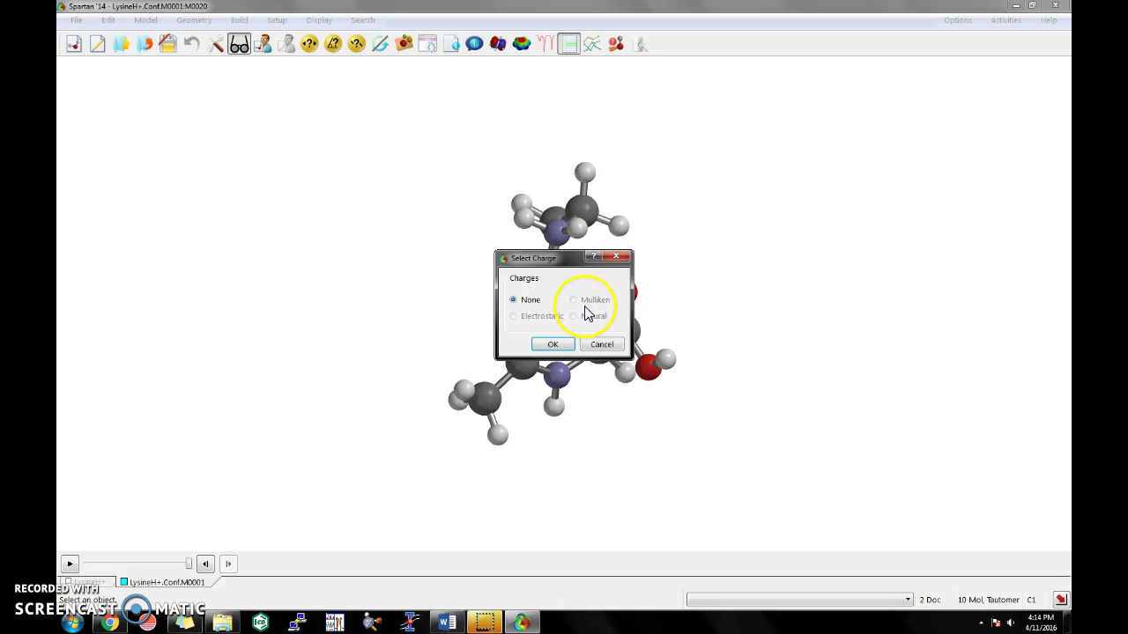
pyautogui.click(553, 344)
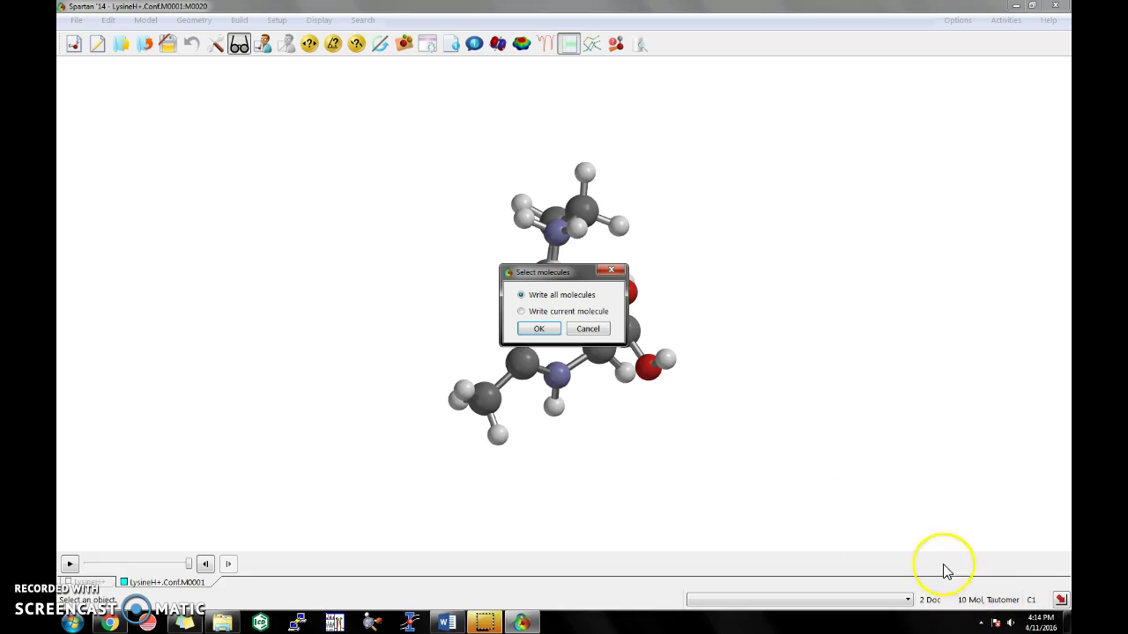
pyautogui.click(537, 330)
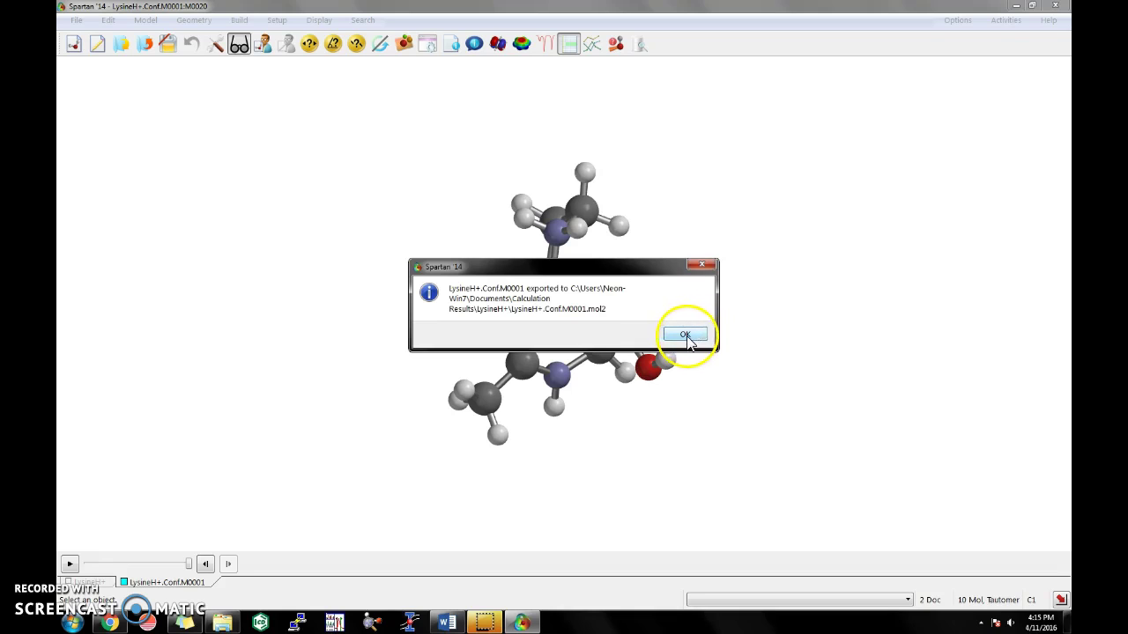
pyautogui.click(687, 337)
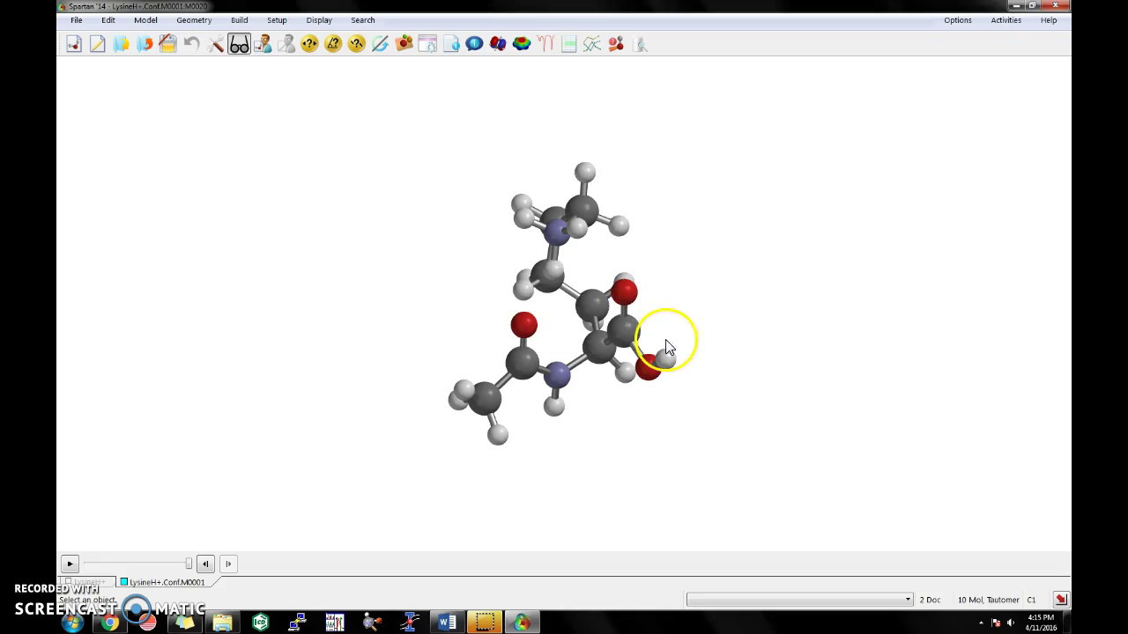
# Step: Clear the desktop and open Calculation Results > LysineH+ to show LysineH+.Conf.M0001.mol2 beside the .spartan files
pyautogui.click(1015, 7)
pyautogui.click(1015, 7)
pyautogui.click(1016, 8)
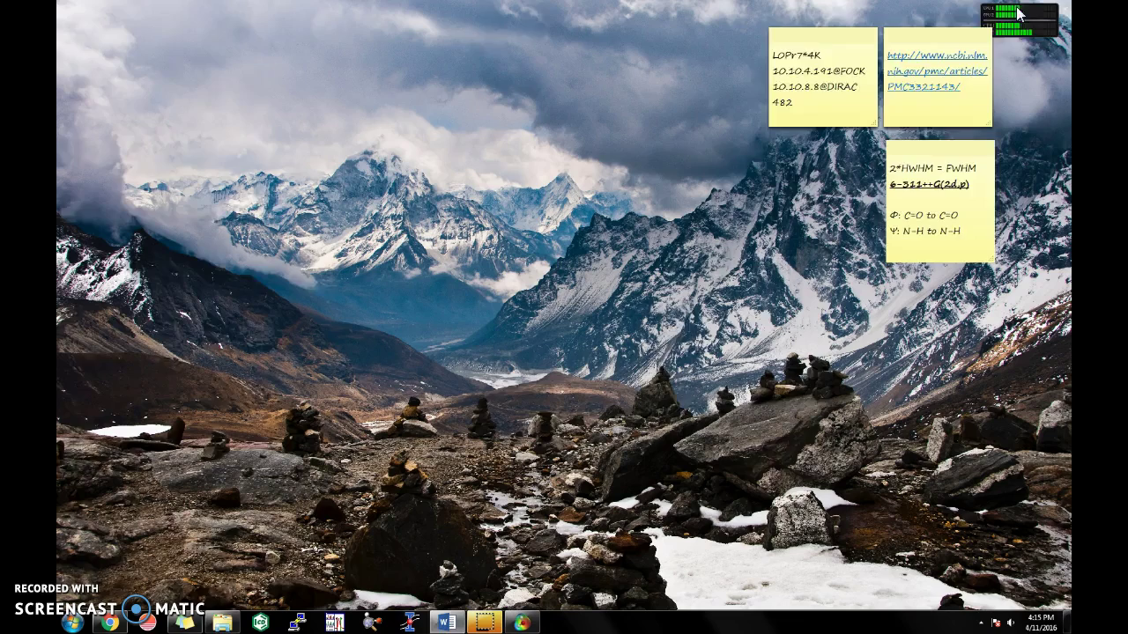
pyautogui.doubleClick(214, 572)
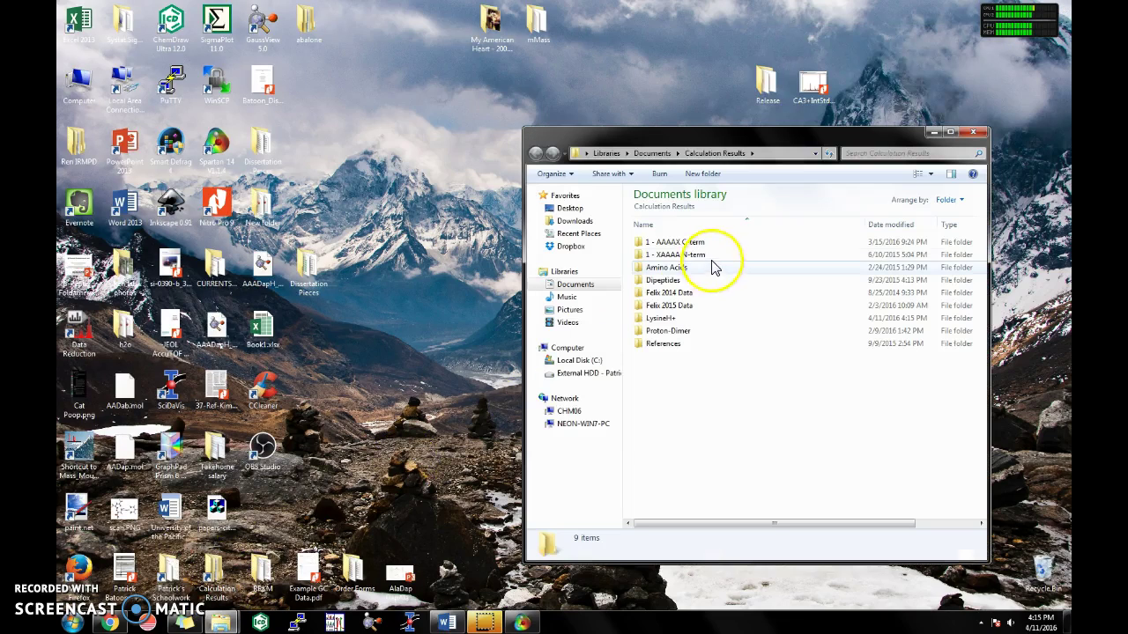
pyautogui.click(659, 319)
pyautogui.doubleClick(659, 318)
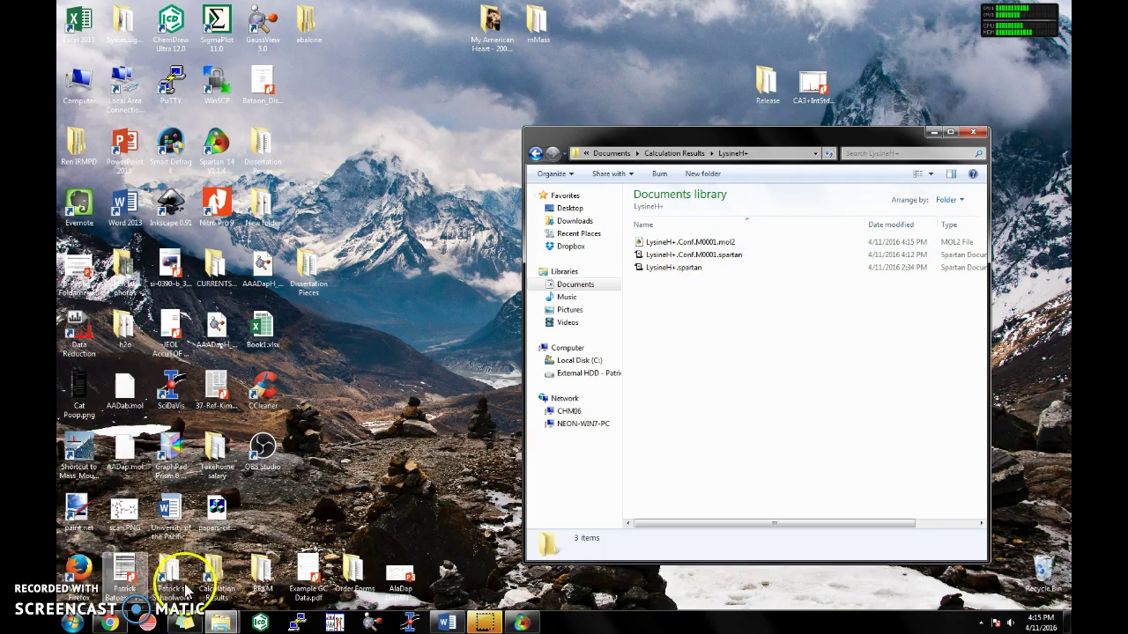
pyautogui.click(77, 623)
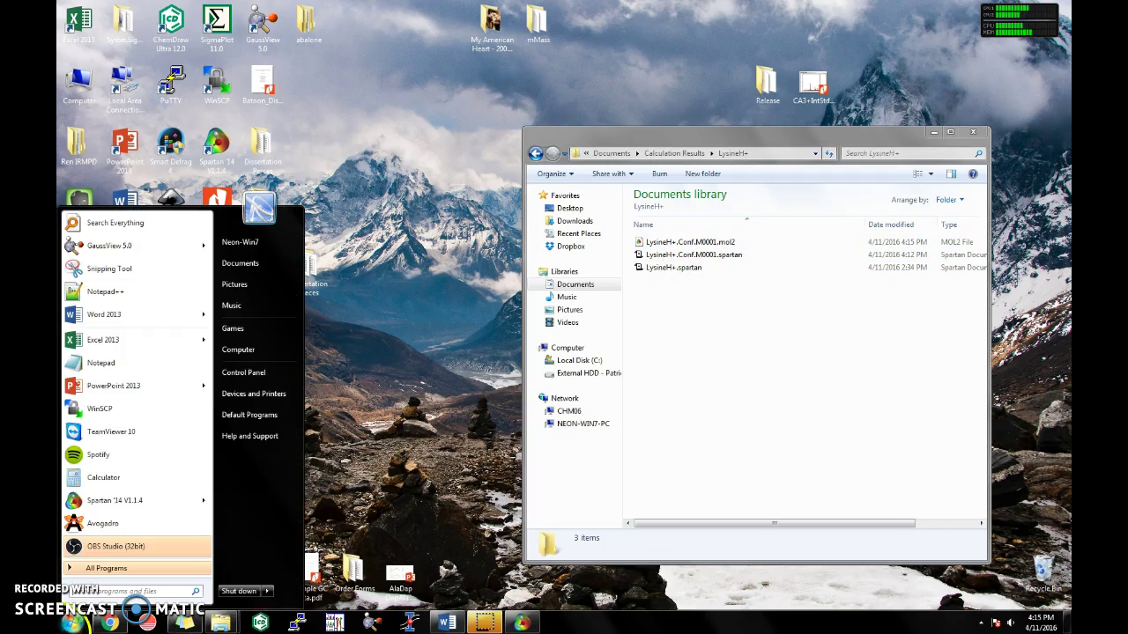
# Step: Launch GaussView 5.0 and drop LysineH+.Conf.M0001.mol2 onto its window
pyautogui.click(155, 248)
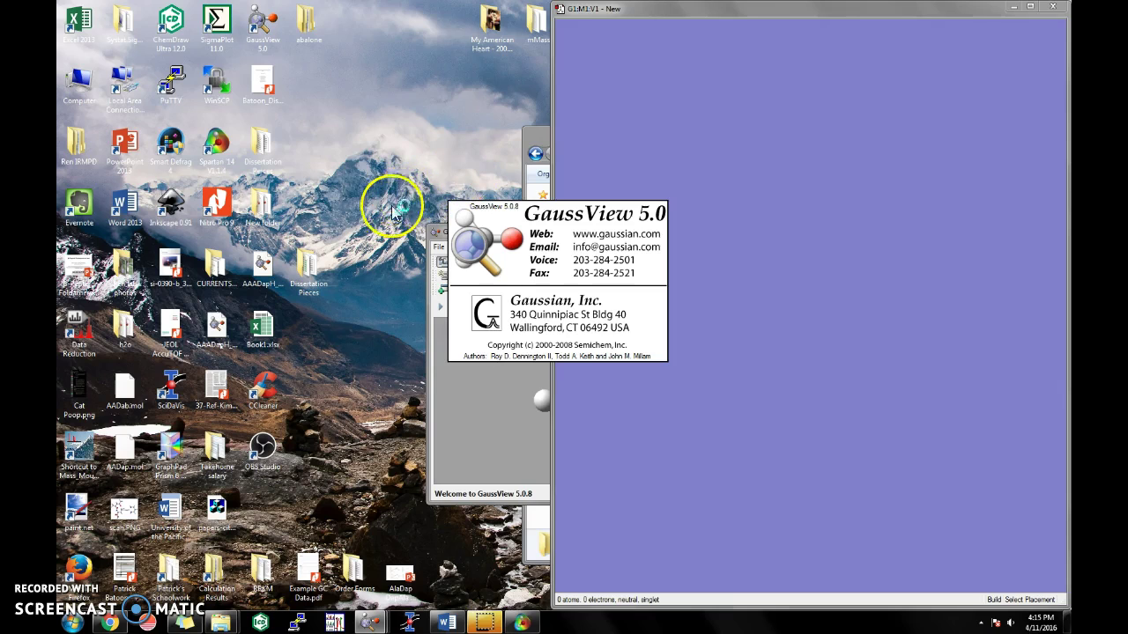
pyautogui.moveTo(682, 13); pyautogui.dragTo(244, 45)
pyautogui.moveTo(139, 32); pyautogui.dragTo(271, 195)
pyautogui.click(875, 350)
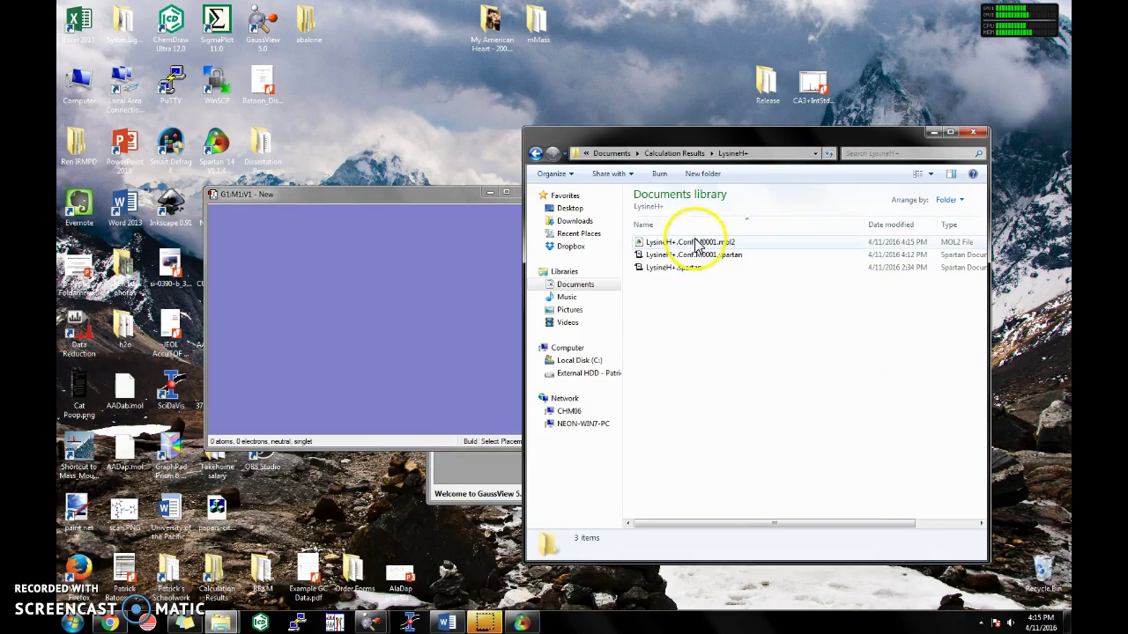
pyautogui.moveTo(690, 241); pyautogui.dragTo(427, 271)
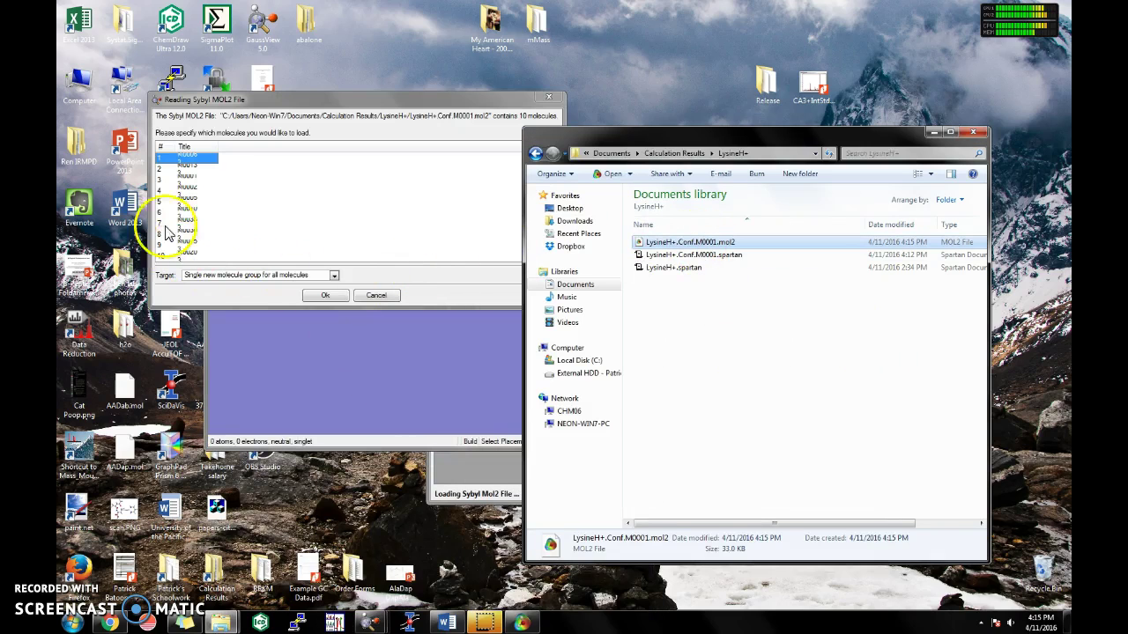
# Step: Select all 10 molecules in the import list and load them as one group
pyautogui.click(185, 151)
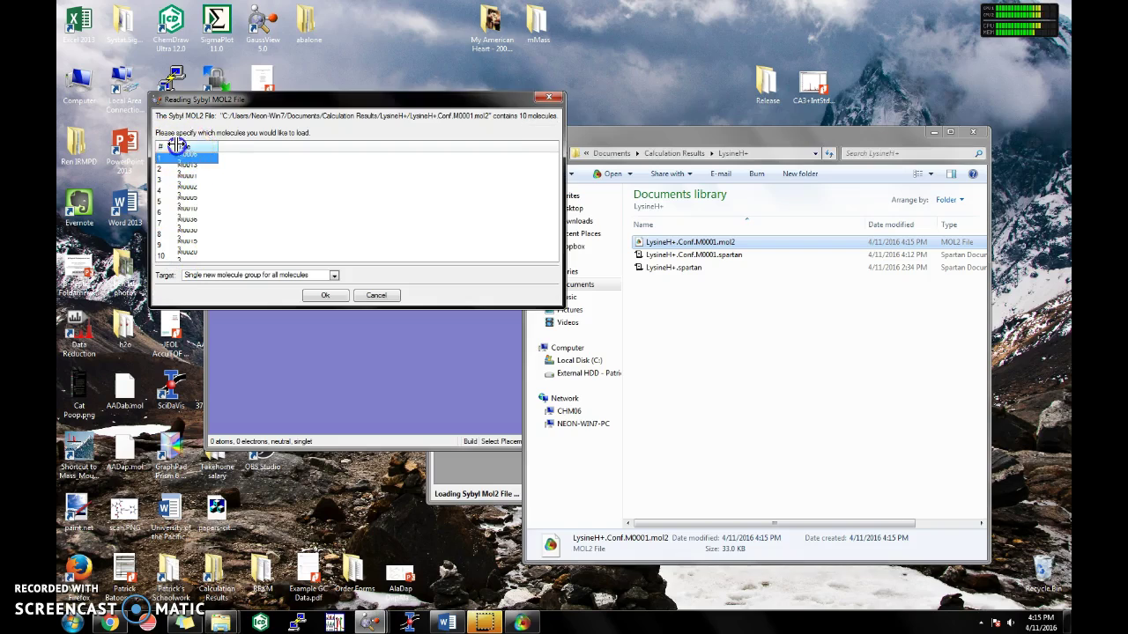
pyautogui.moveTo(197, 147); pyautogui.dragTo(259, 145)
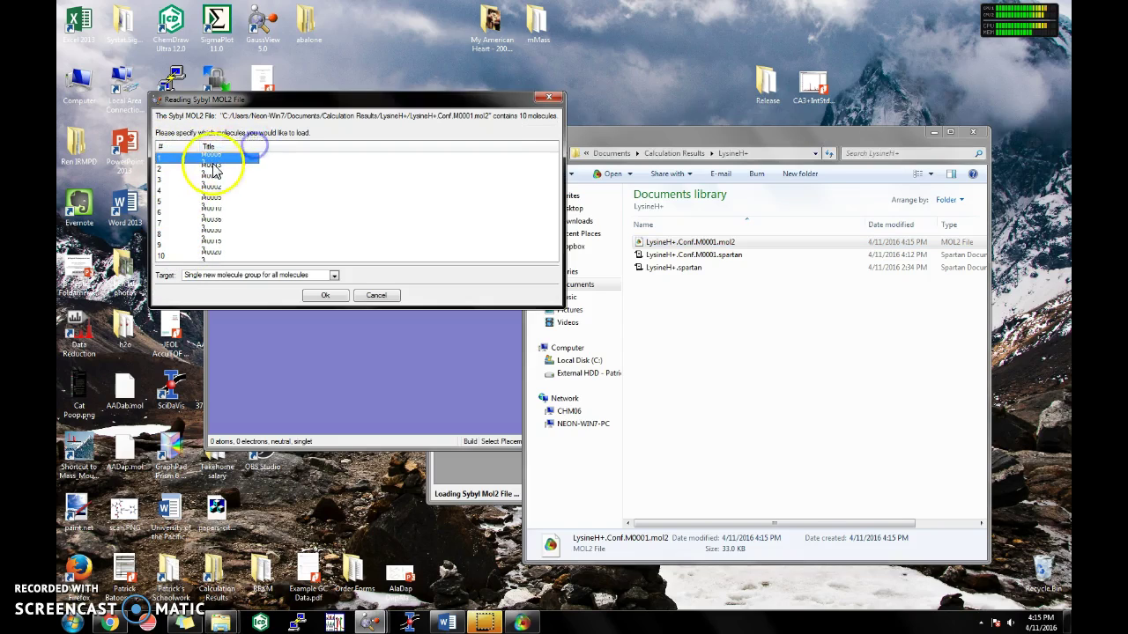
pyautogui.keyDown('shift'); pyautogui.click(169, 256); pyautogui.keyUp('shift')
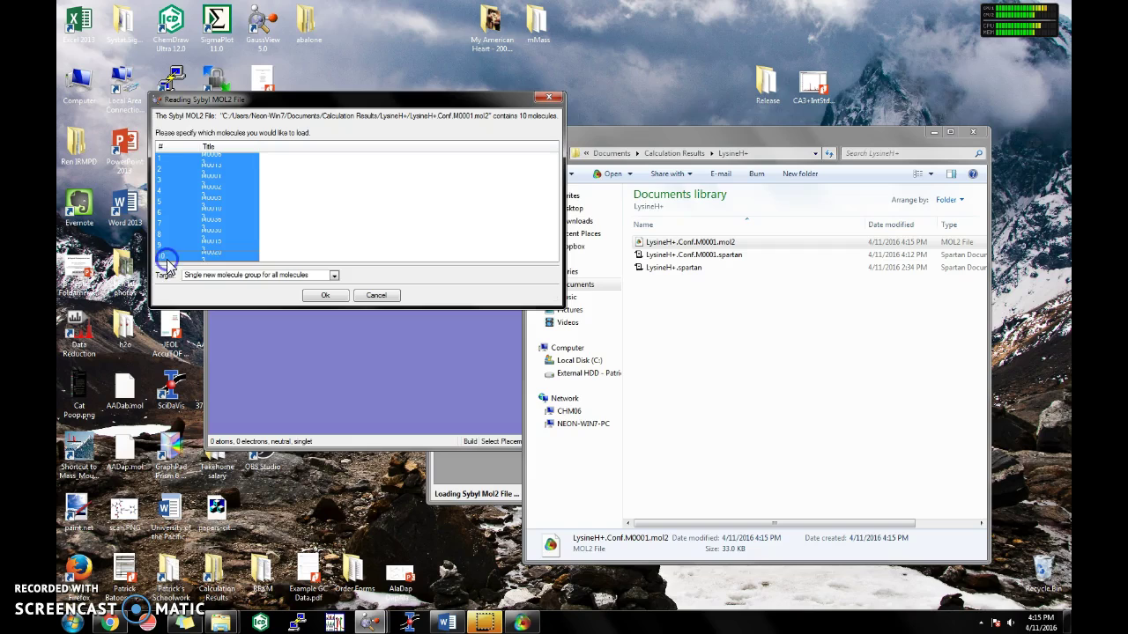
pyautogui.click(322, 296)
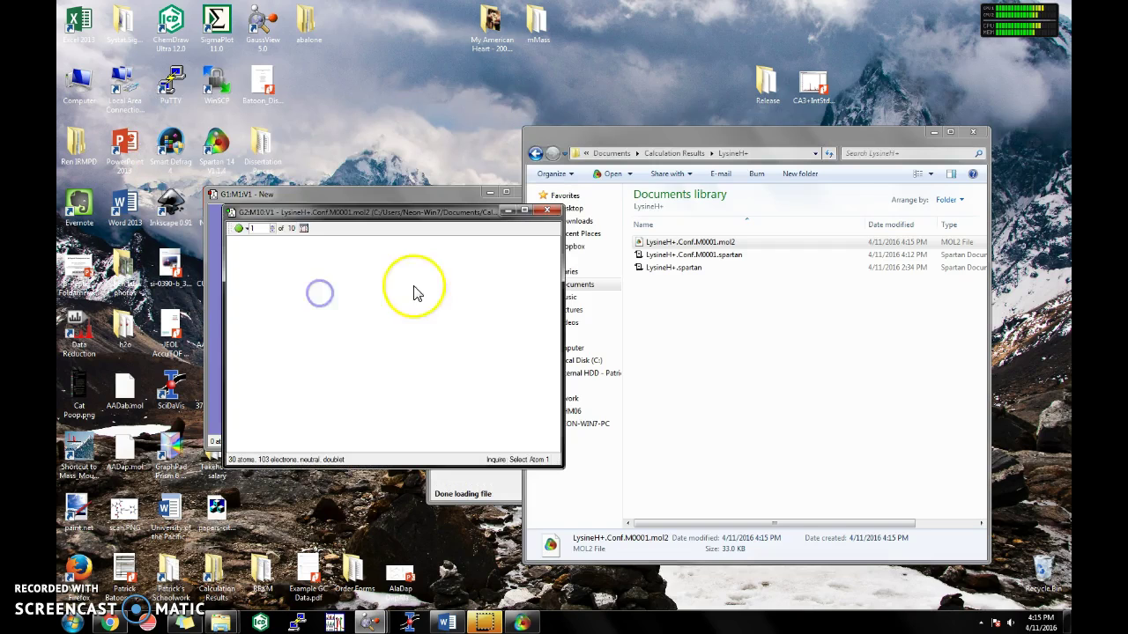
# Step: Step through the loaded lysine conformers with the molecule spin box
pyautogui.click(434, 232)
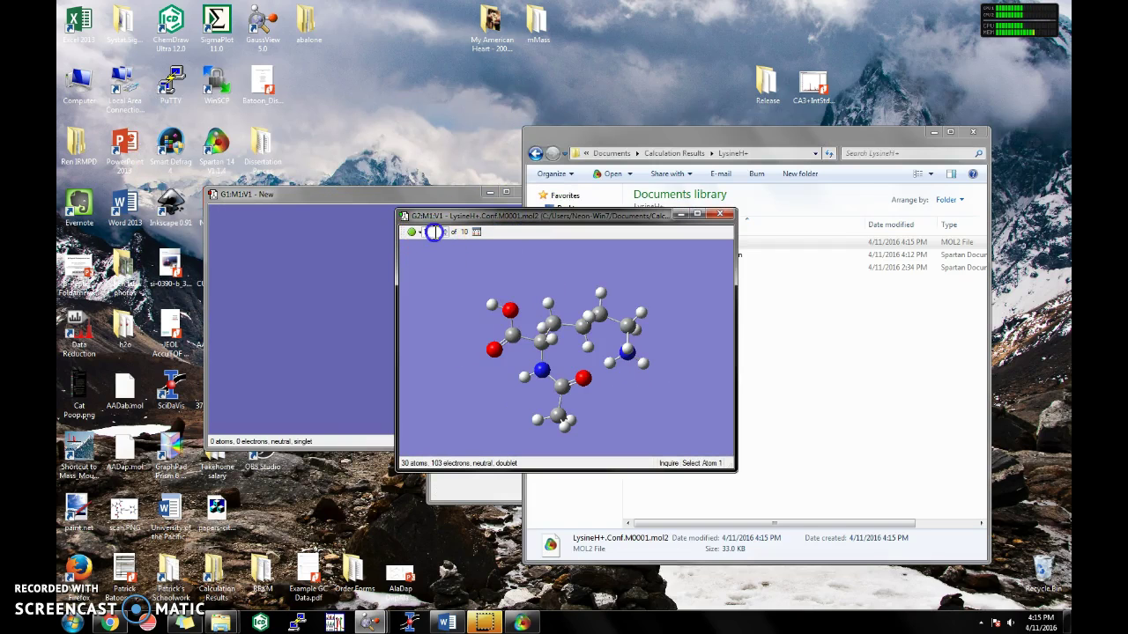
pyautogui.scroll(2, 435, 232)
pyautogui.scroll(6, 435, 232)
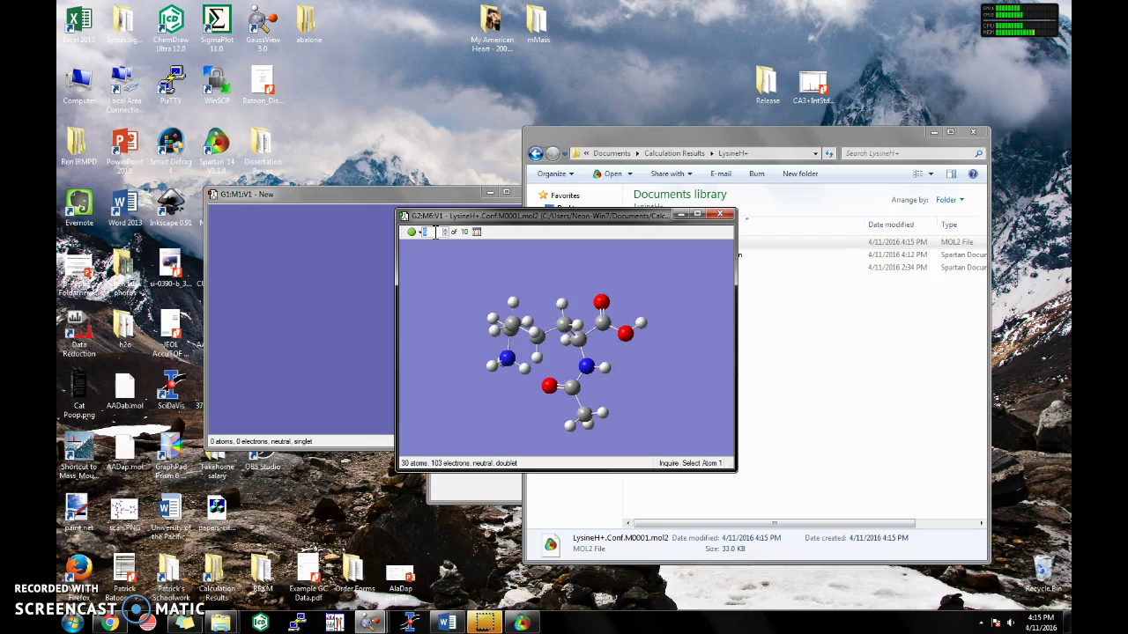
pyautogui.scroll(2, 436, 232)
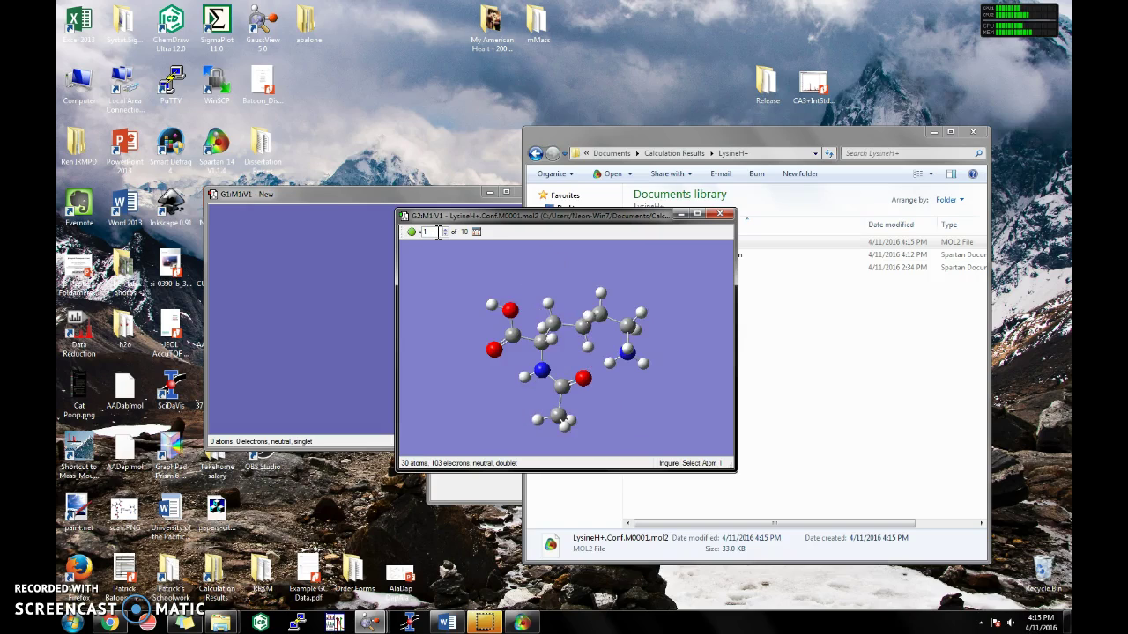